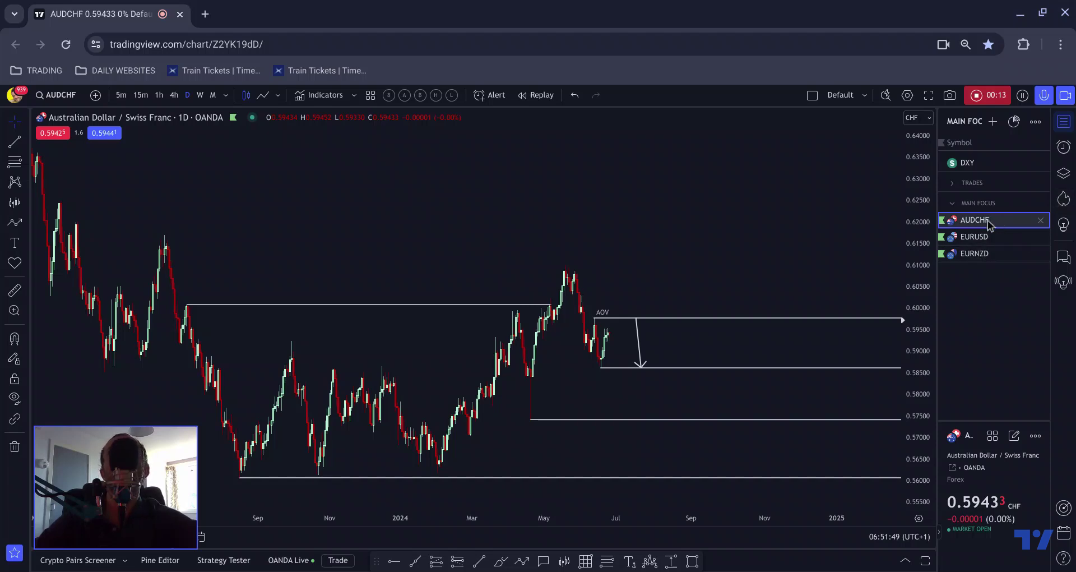
- Switch the active watchlist from MAIN FOCUS to WATCH LIST
{"action": "left_click", "coordinate": [1063, 174]}
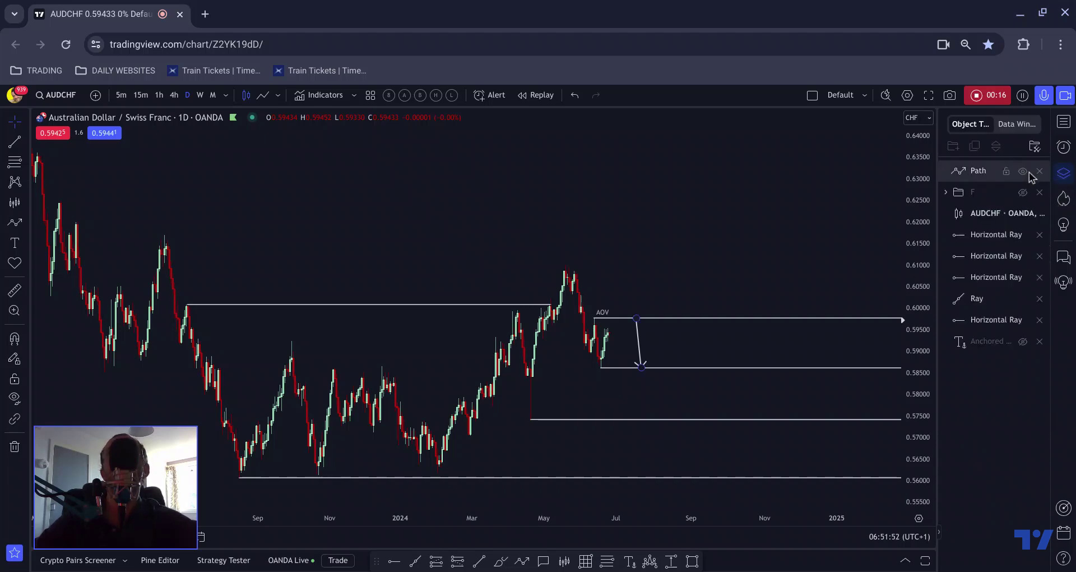
{"action": "left_click", "coordinate": [1062, 125]}
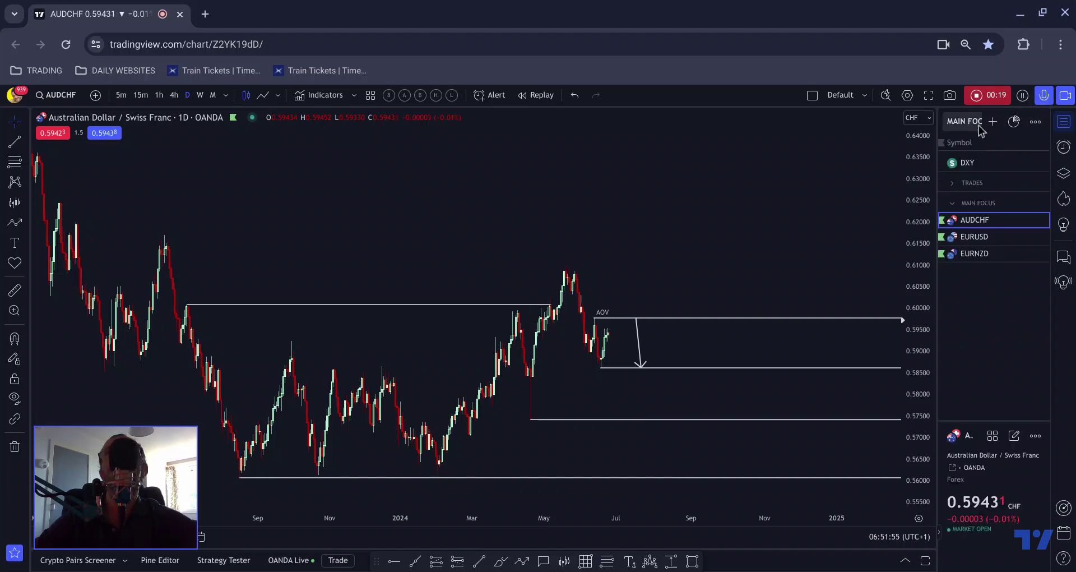
{"action": "left_click", "coordinate": [970, 125]}
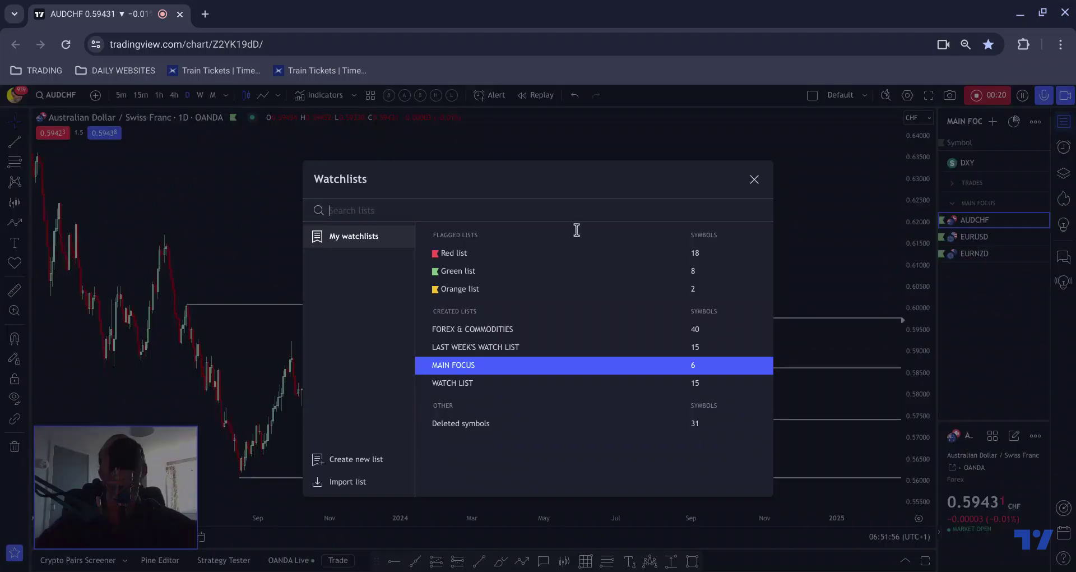
{"action": "left_click", "coordinate": [577, 383]}
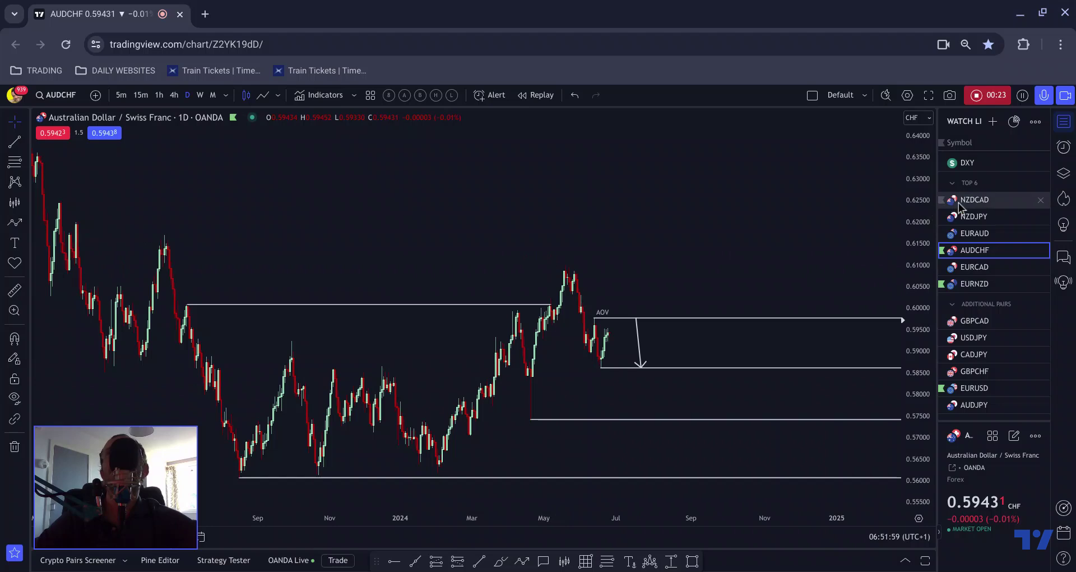
- Open the EURCAD chart from the watchlist and set it to the 1-hour timeframe
{"action": "left_click", "coordinate": [973, 266]}
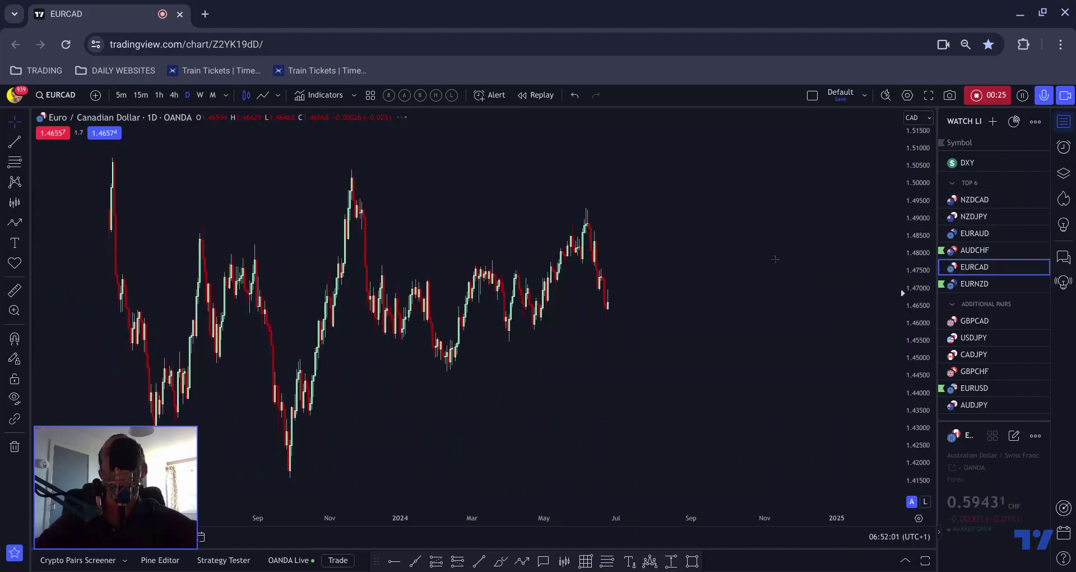
{"action": "scroll", "coordinate": [726, 248], "scroll_direction": "up", "scroll_amount": 2}
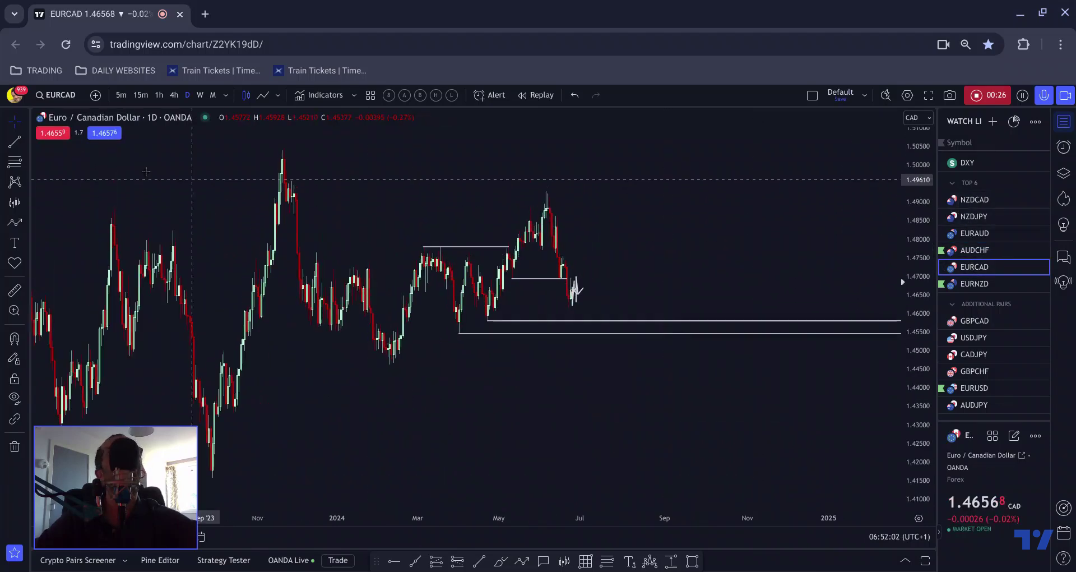
{"action": "left_click", "coordinate": [159, 96]}
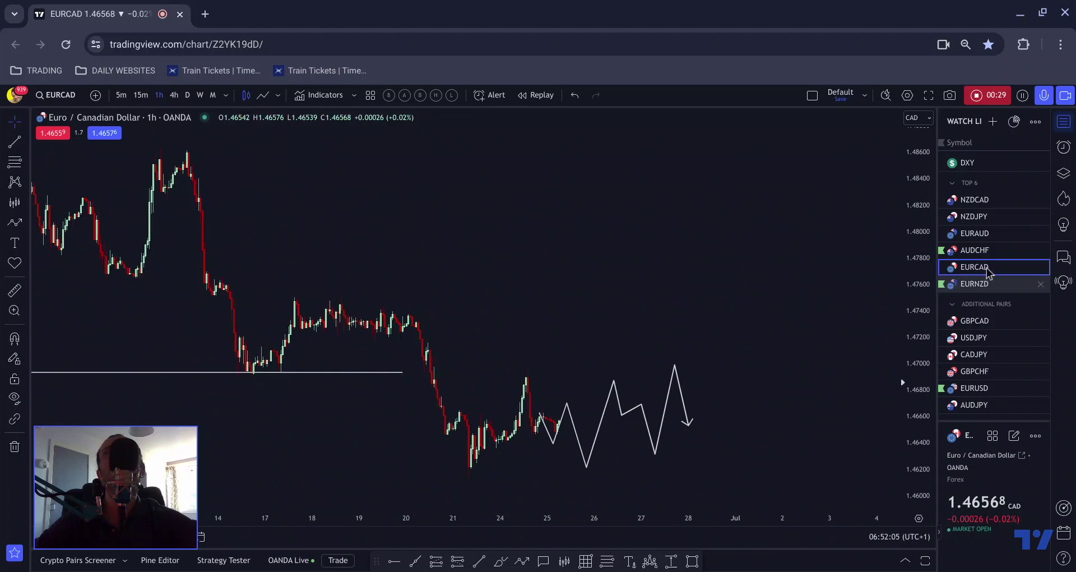
- Open the 1-hour EURAUD chart and bring up the object tree listing its drawings
{"action": "left_click", "coordinate": [975, 234]}
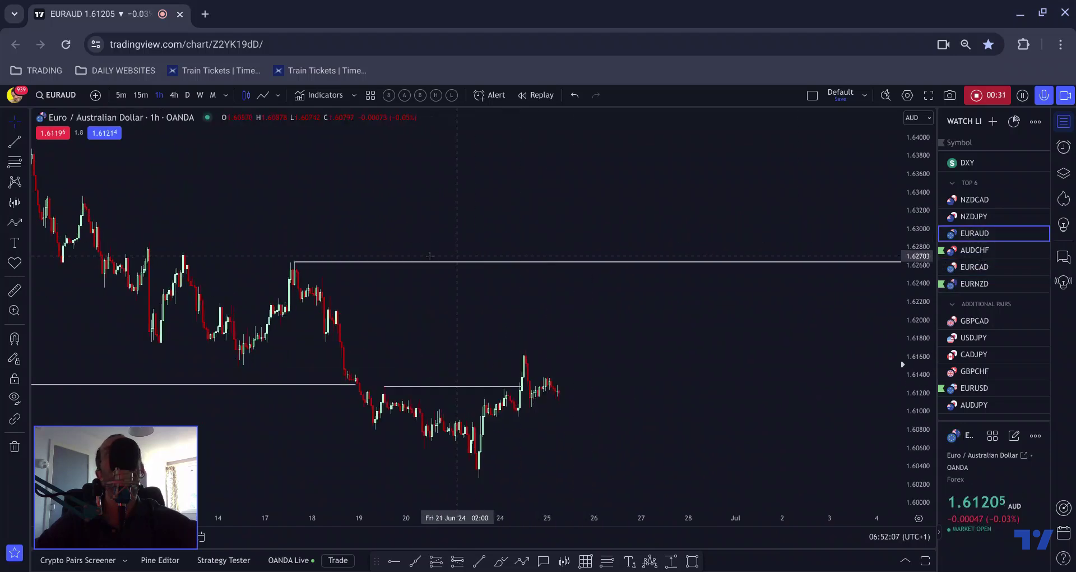
{"action": "scroll", "coordinate": [238, 157], "scroll_direction": "down", "scroll_amount": 1}
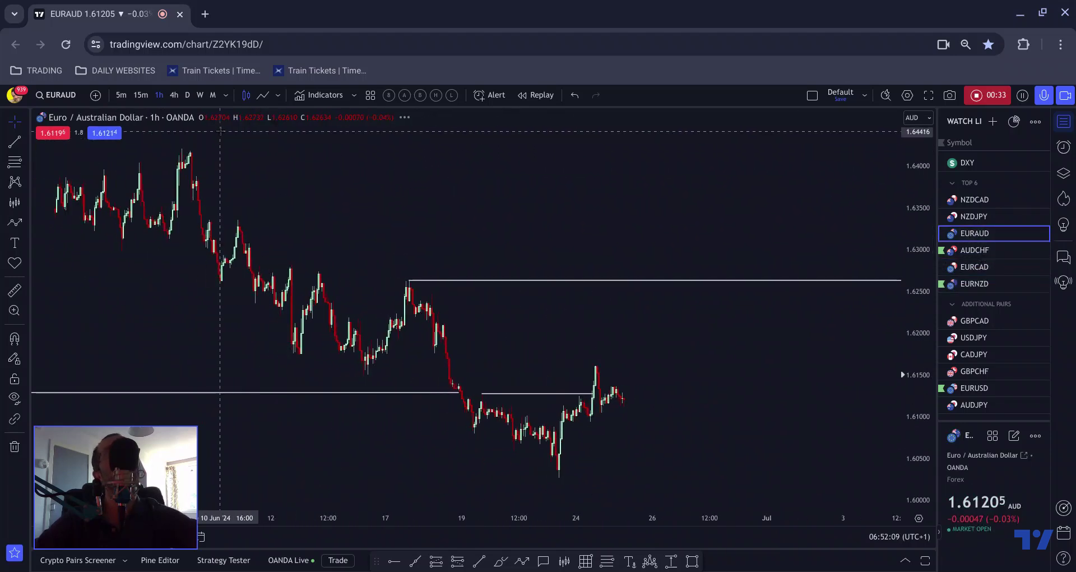
{"action": "scroll", "coordinate": [448, 337], "scroll_direction": "up", "scroll_amount": 2}
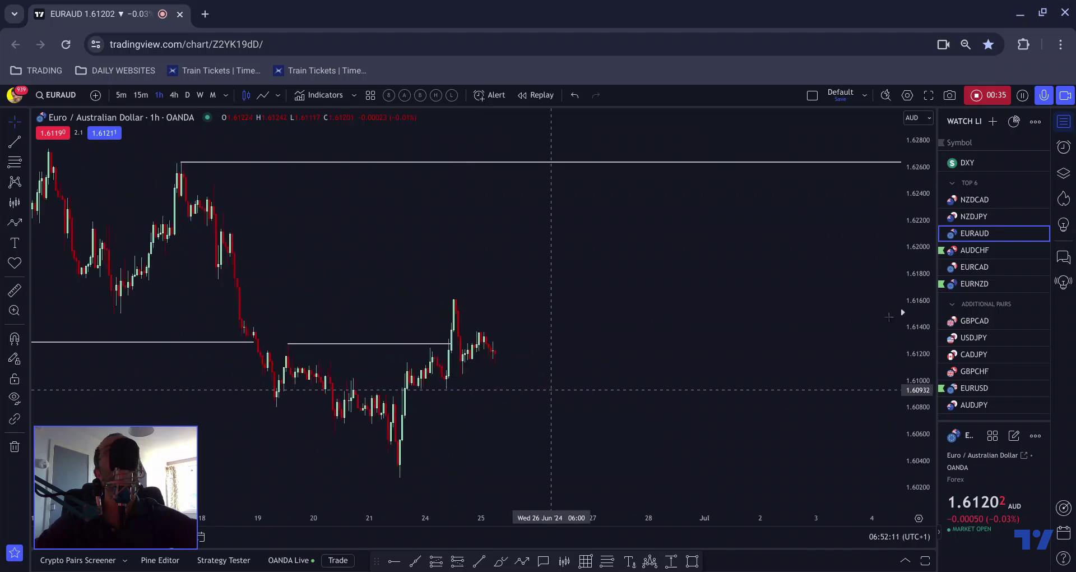
{"action": "left_click", "coordinate": [1063, 172]}
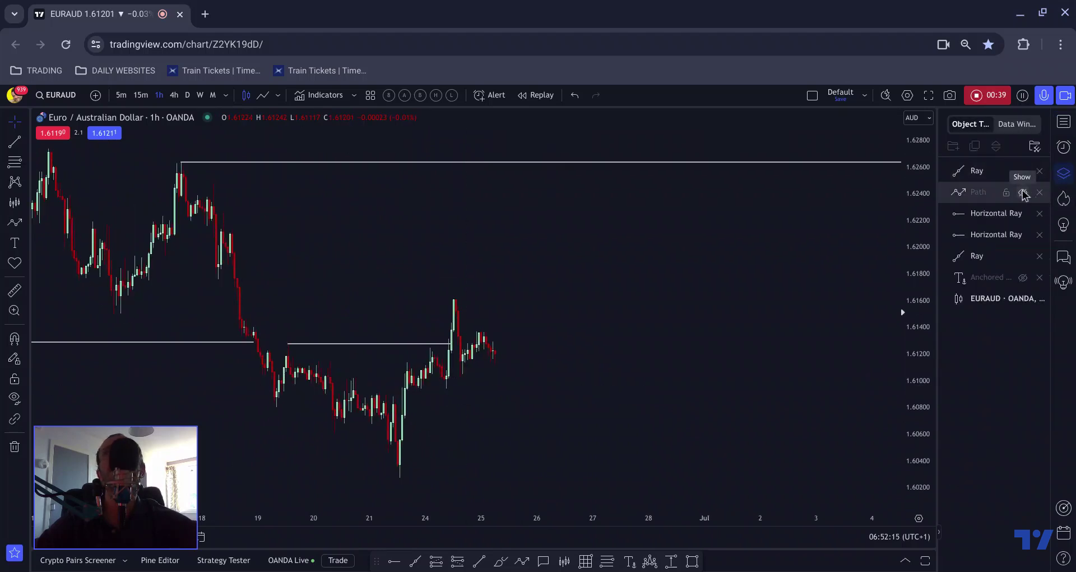
- Brush a green path that rises, zigzags around 1.6140 and shoots up to about 1.6220, and shift it past the latest EURAUD candles
{"action": "scroll", "coordinate": [729, 280], "scroll_direction": "down", "scroll_amount": 2}
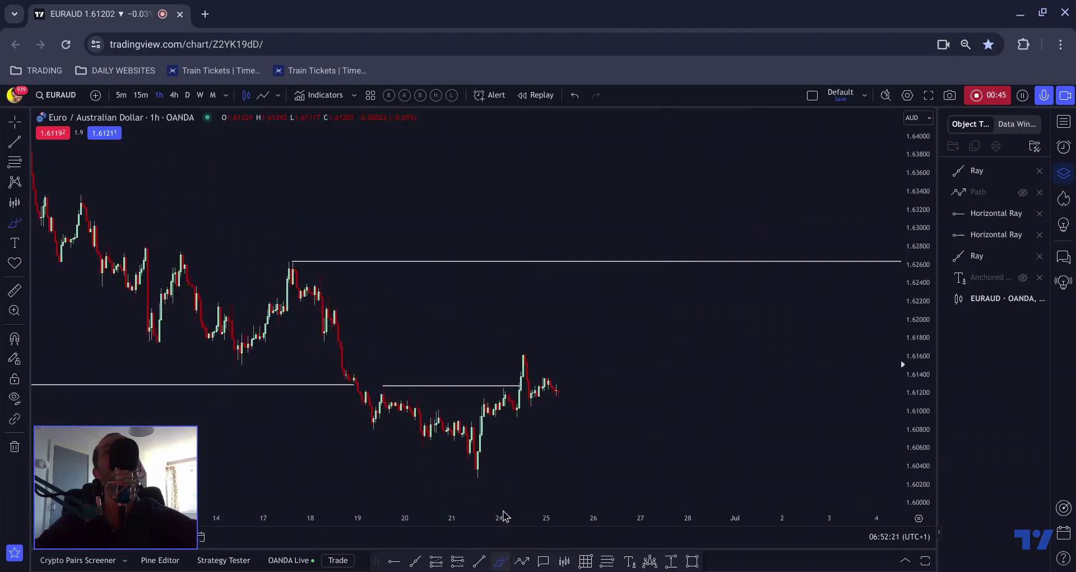
{"action": "mouse_move", "coordinate": [507, 473]}
{"action": "left_mouse_down"}
{"action": "mouse_move", "coordinate": [513, 361]}
{"action": "mouse_move", "coordinate": [518, 385]}
{"action": "mouse_move", "coordinate": [524, 368]}
{"action": "mouse_move", "coordinate": [528, 382]}
{"action": "mouse_move", "coordinate": [536, 369]}
{"action": "mouse_move", "coordinate": [552, 381]}
{"action": "mouse_move", "coordinate": [552, 295]}
{"action": "left_mouse_up"}
{"action": "scroll", "coordinate": [521, 302], "scroll_direction": "down", "scroll_amount": 2}
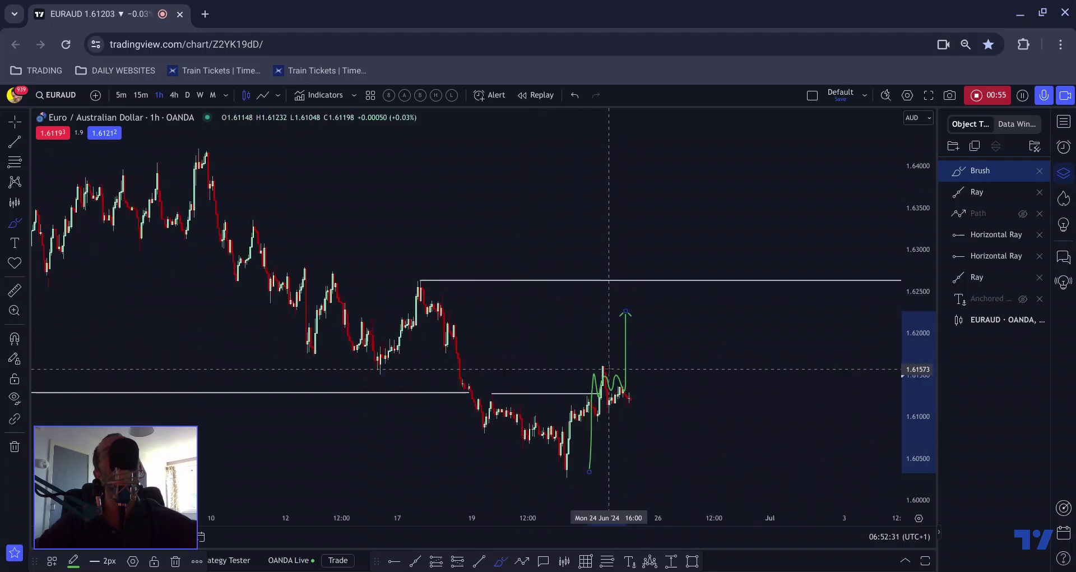
{"action": "scroll", "coordinate": [596, 364], "scroll_direction": "up", "scroll_amount": 1}
{"action": "key", "text": "Right"}
{"action": "key", "text": "Right"}
{"action": "key", "text": "Right"}
{"action": "key", "text": "Right"}
{"action": "key", "text": "Right"}
{"action": "key", "text": "Right"}
{"action": "key", "text": "Right"}
{"action": "key", "text": "Right"}
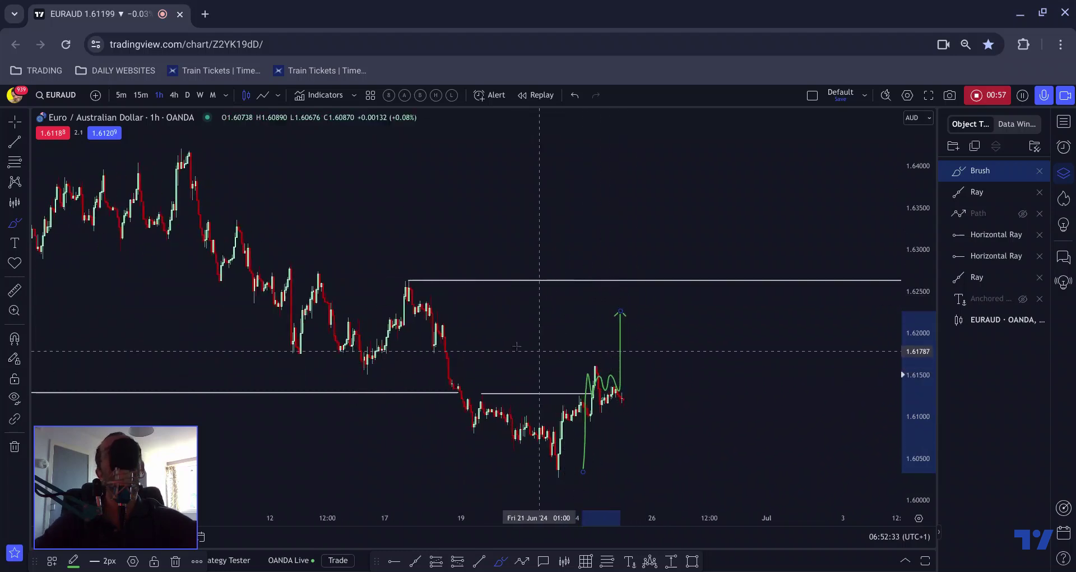
{"action": "key", "text": "Right"}
{"action": "key", "text": "Right"}
{"action": "key", "text": "Right"}
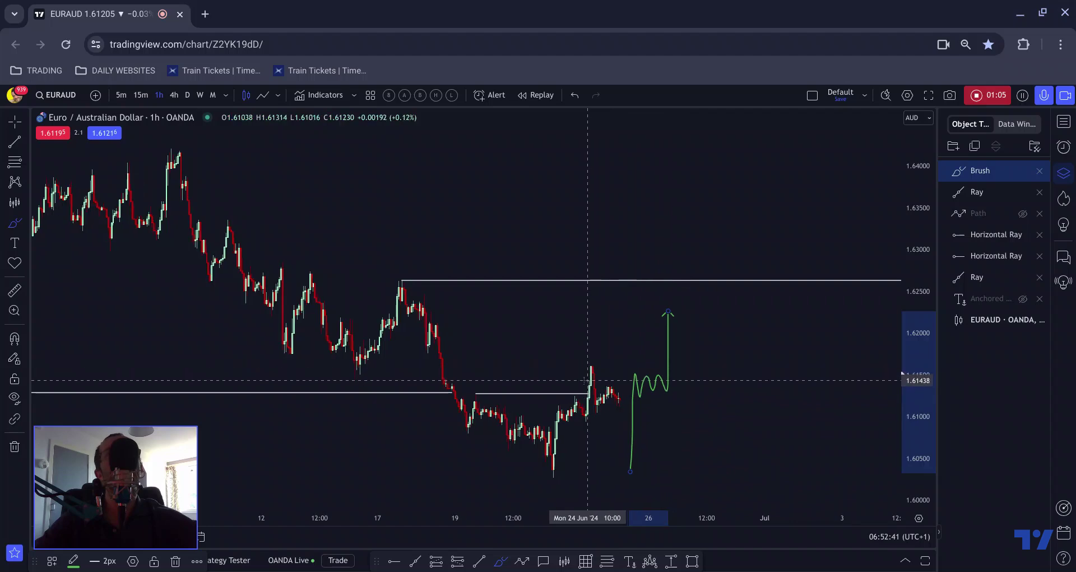
- Examine EURAUD's longer price history on the 1-hour and 4-hour charts, and return to the 1-hour timeframe
{"action": "scroll", "coordinate": [498, 367], "scroll_direction": "down", "scroll_amount": 4}
{"action": "scroll", "coordinate": [460, 367], "scroll_direction": "down", "scroll_amount": 8}
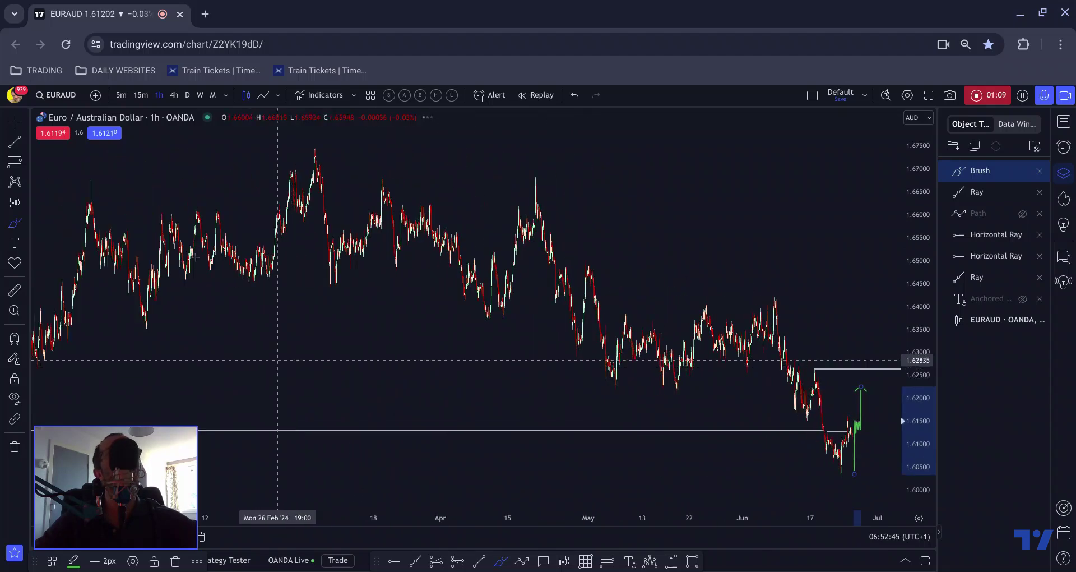
{"action": "left_click", "coordinate": [173, 96]}
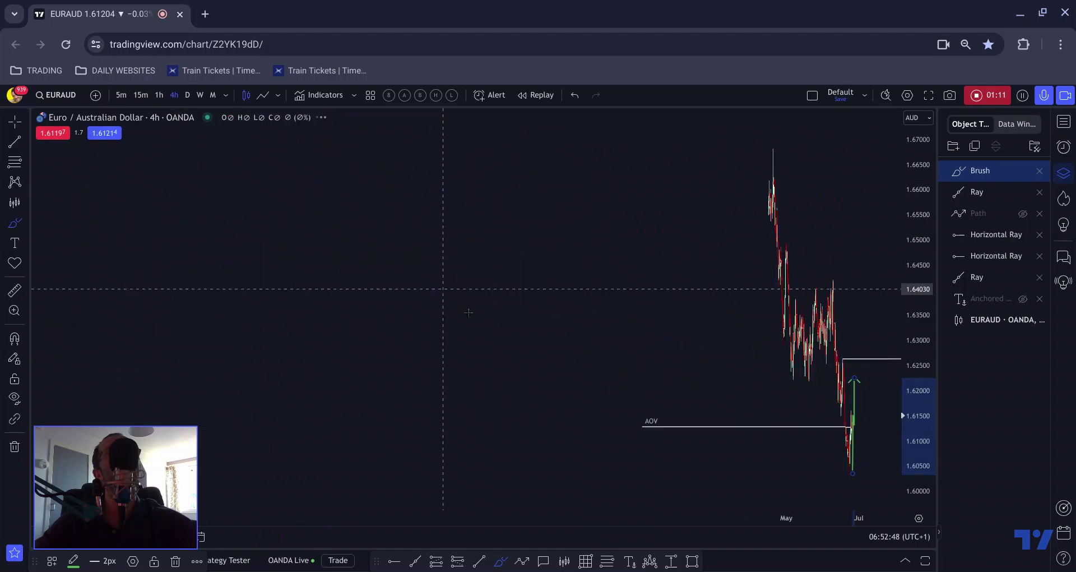
{"action": "scroll", "coordinate": [504, 327], "scroll_direction": "up", "scroll_amount": 5}
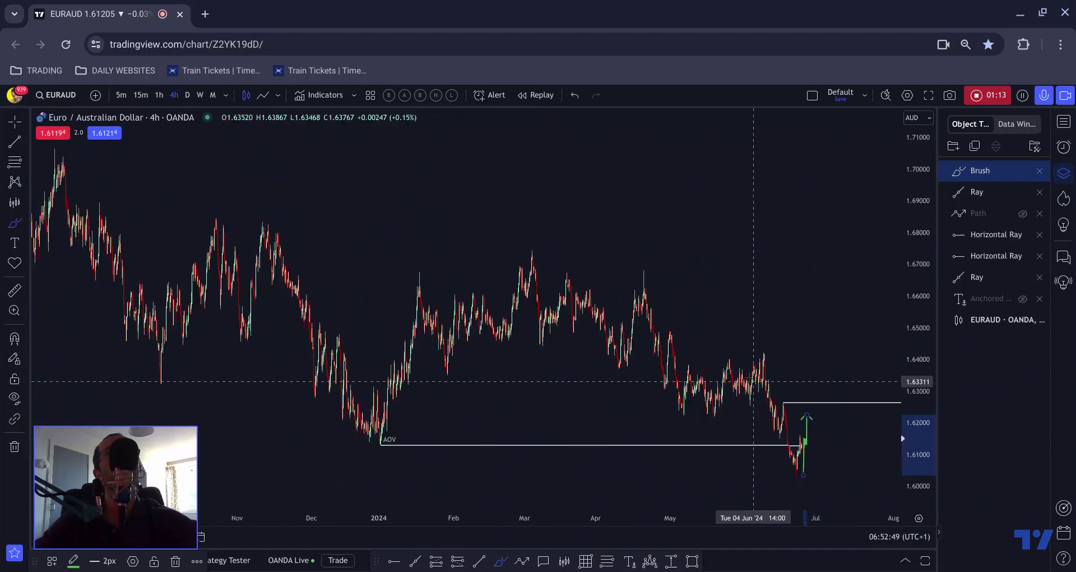
{"action": "scroll", "coordinate": [655, 439], "scroll_direction": "up", "scroll_amount": 1}
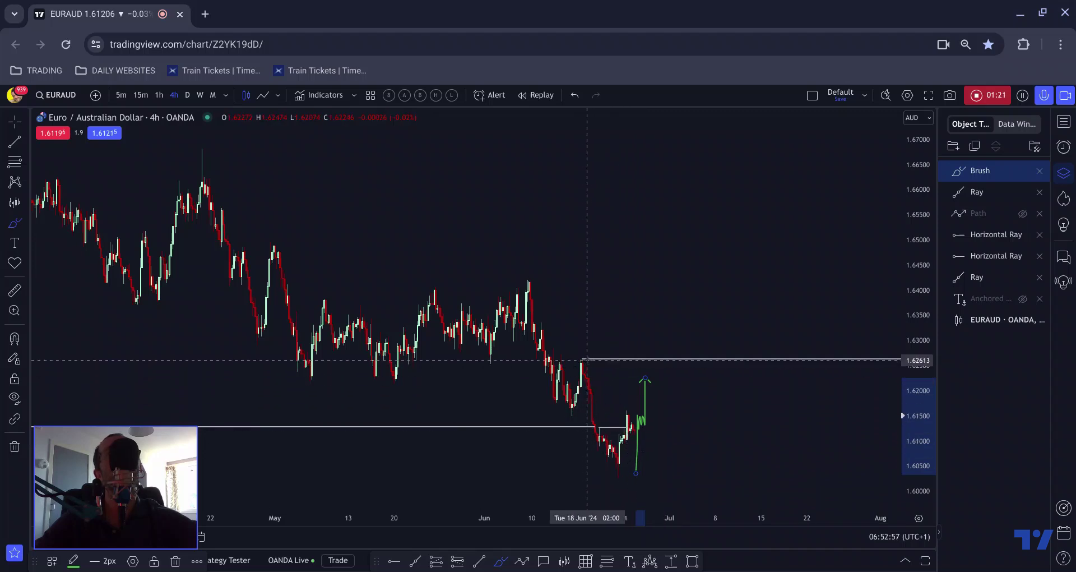
{"action": "scroll", "coordinate": [505, 359], "scroll_direction": "up", "scroll_amount": 5}
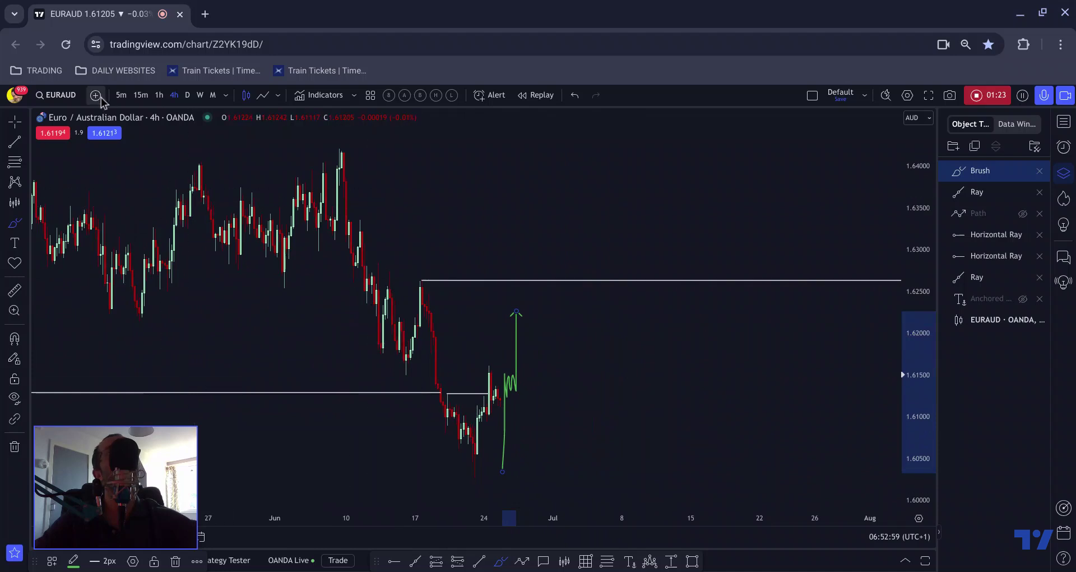
{"action": "left_click", "coordinate": [160, 95]}
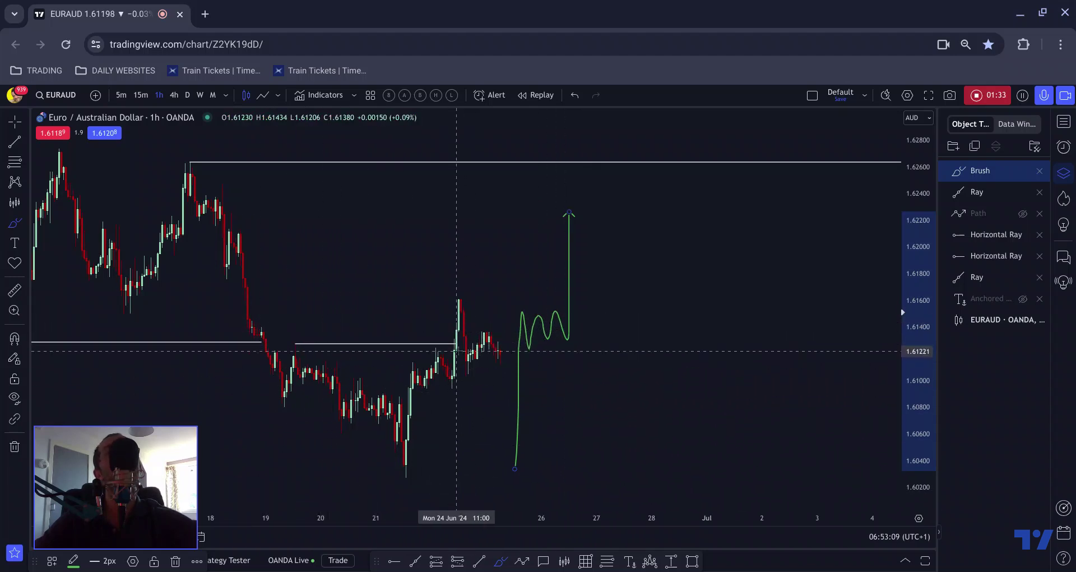
- Brush a short downward stroke at the 24 June spike, then a longer zigzag falling to about 1.6030, deleting each stroke after drawing it
{"action": "mouse_move", "coordinate": [457, 325]}
{"action": "left_mouse_down"}
{"action": "mouse_move", "coordinate": [461, 302]}
{"action": "mouse_move", "coordinate": [467, 359]}
{"action": "left_mouse_up"}
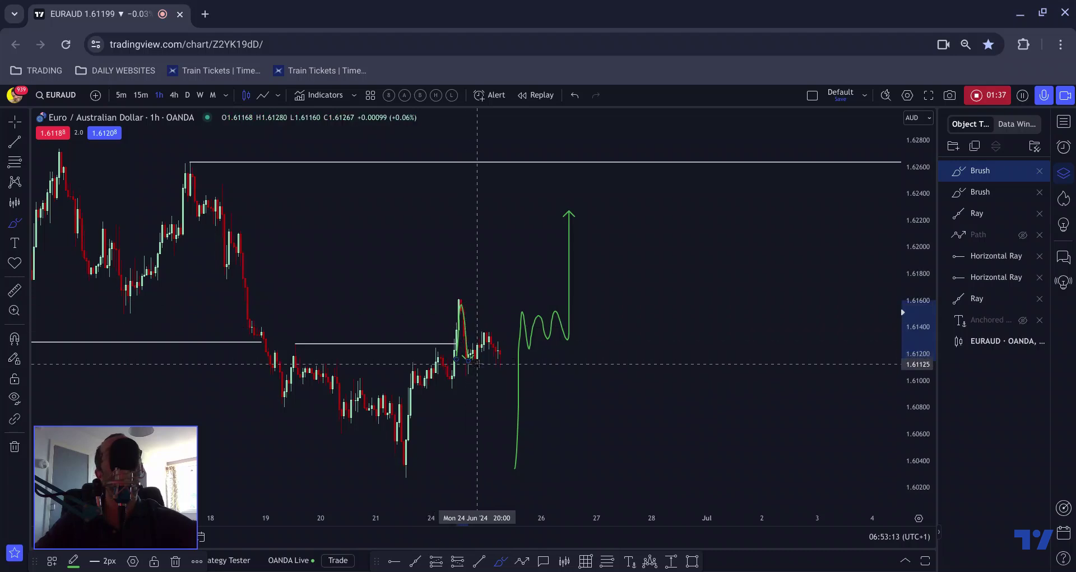
{"action": "key", "text": "Delete"}
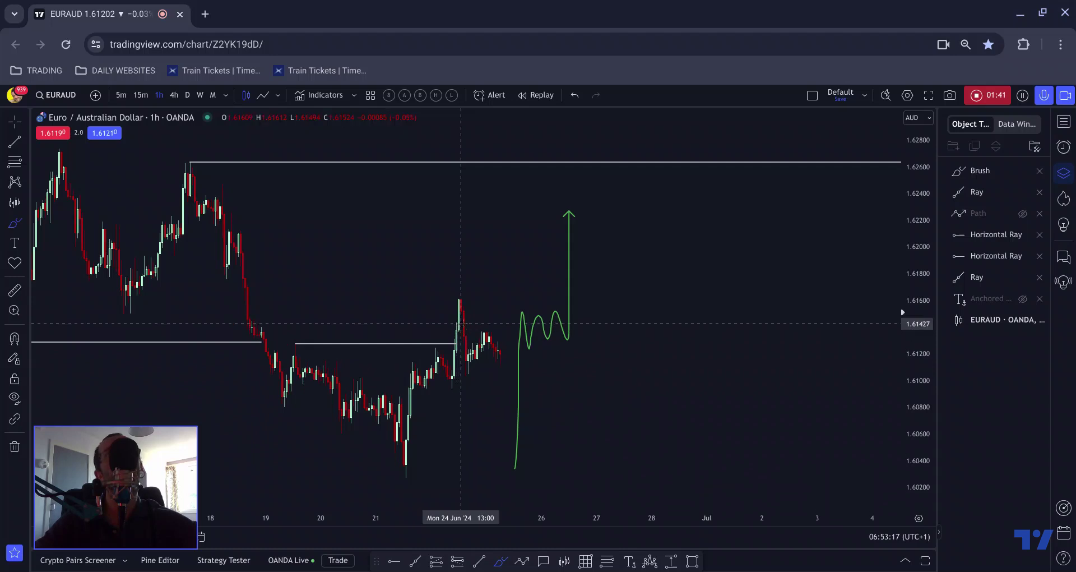
{"action": "mouse_move", "coordinate": [455, 339]}
{"action": "left_mouse_down"}
{"action": "mouse_move", "coordinate": [456, 319]}
{"action": "mouse_move", "coordinate": [464, 381]}
{"action": "mouse_move", "coordinate": [491, 349]}
{"action": "mouse_move", "coordinate": [521, 446]}
{"action": "mouse_move", "coordinate": [546, 312]}
{"action": "mouse_move", "coordinate": [570, 344]}
{"action": "mouse_move", "coordinate": [612, 472]}
{"action": "left_mouse_up"}
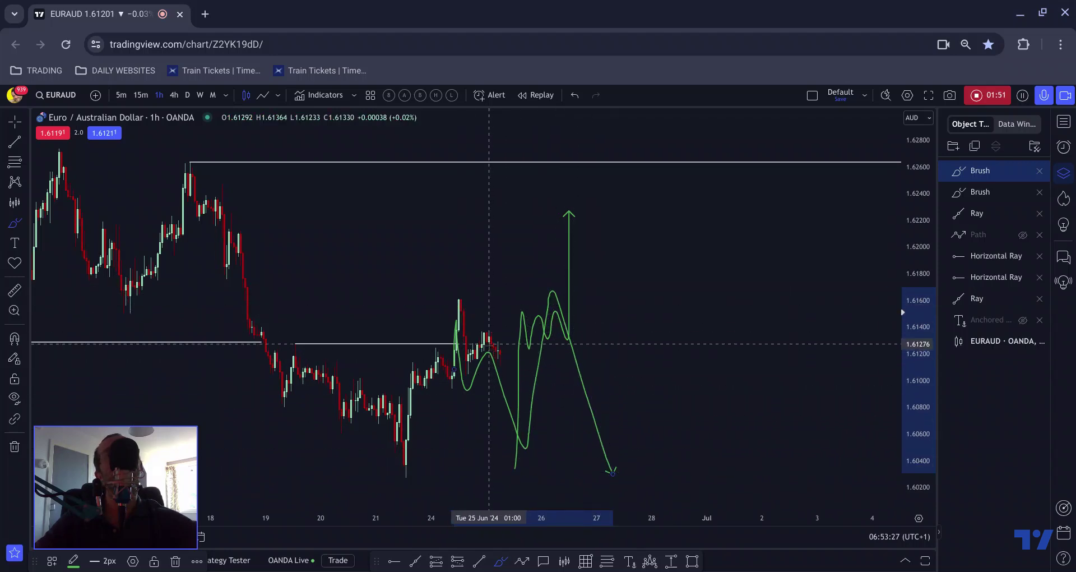
{"action": "key", "text": "Delete"}
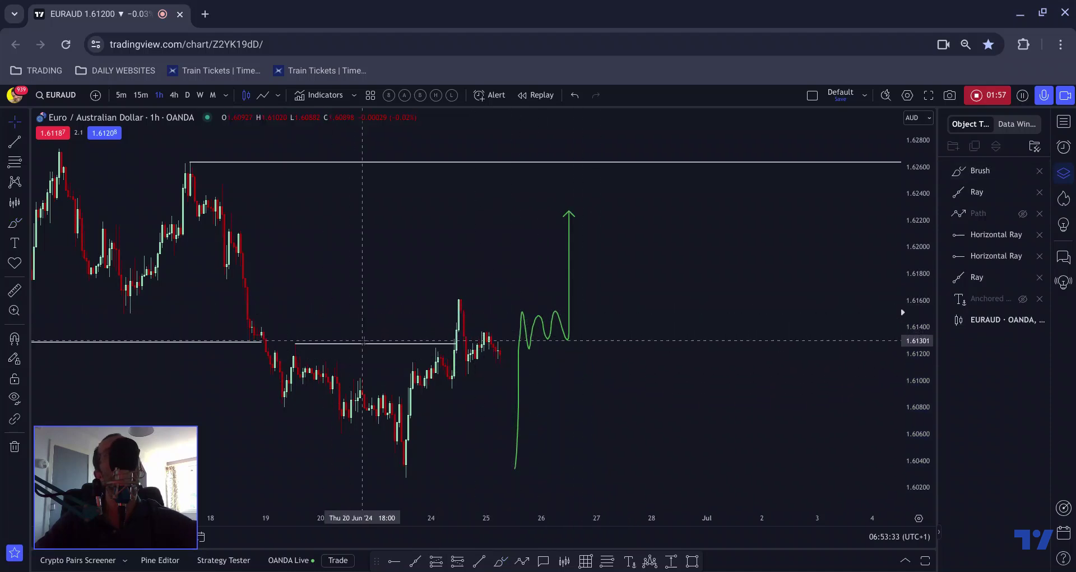
- Delete the remaining green brush path from the EURAUD chart and inspect the latest 1-hour candles
{"action": "left_click", "coordinate": [535, 331]}
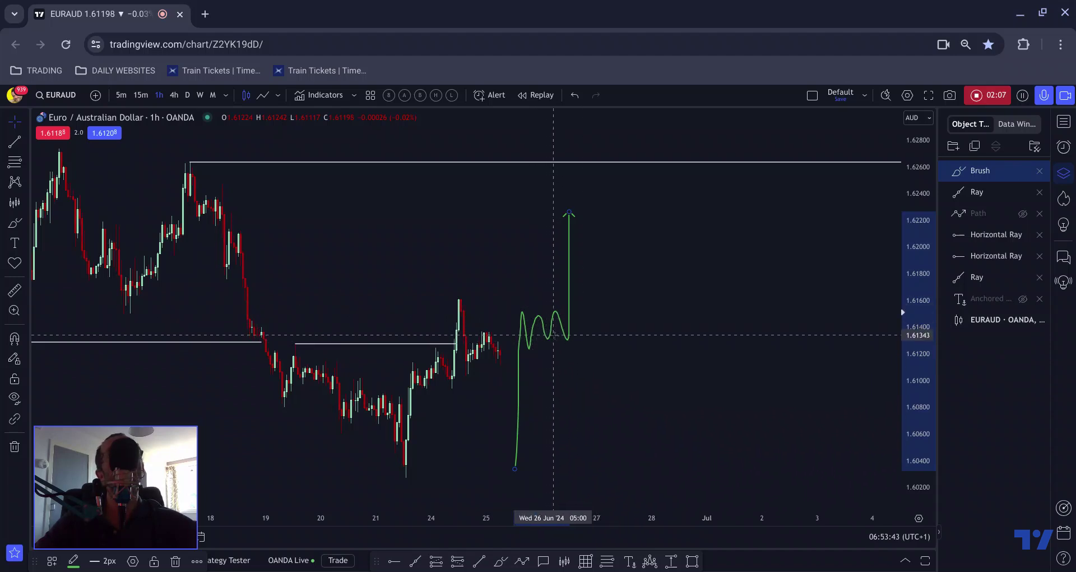
{"action": "key", "text": "Delete"}
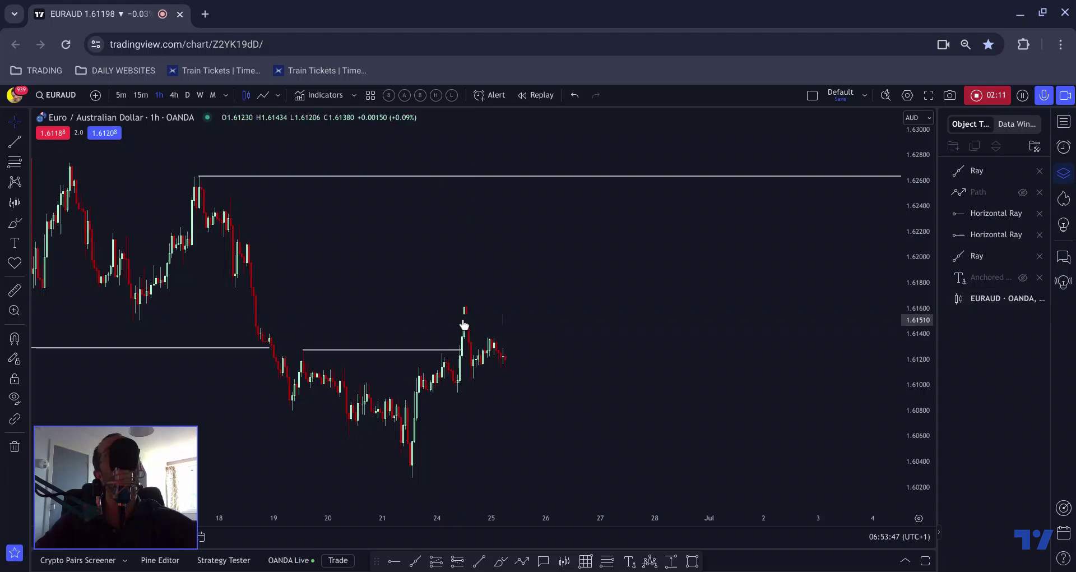
{"action": "scroll", "coordinate": [451, 305], "scroll_direction": "up", "scroll_amount": 1}
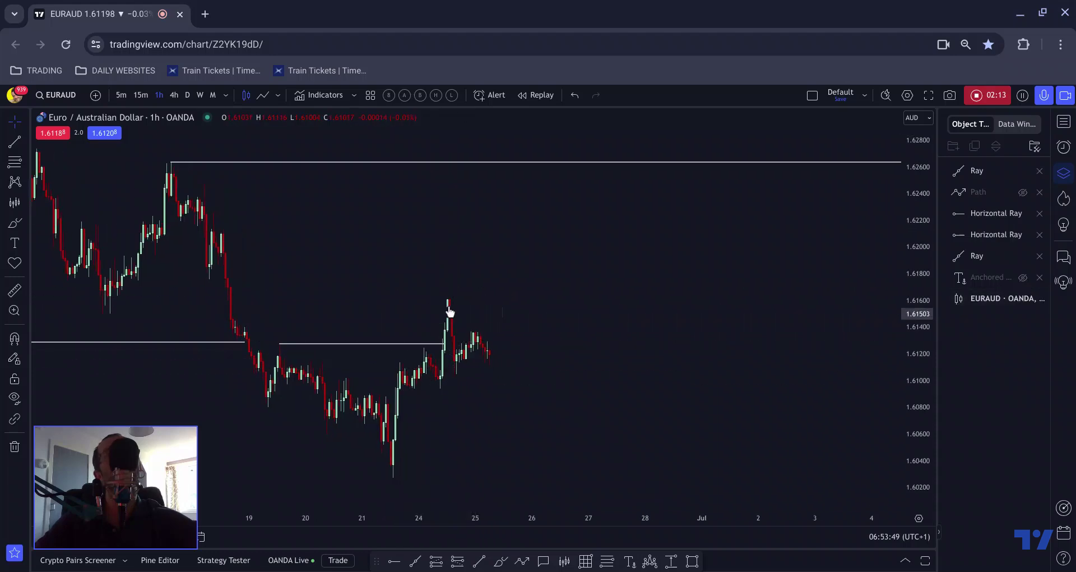
{"action": "scroll", "coordinate": [604, 328], "scroll_direction": "down", "scroll_amount": 1}
{"action": "scroll", "coordinate": [547, 327], "scroll_direction": "down", "scroll_amount": 3}
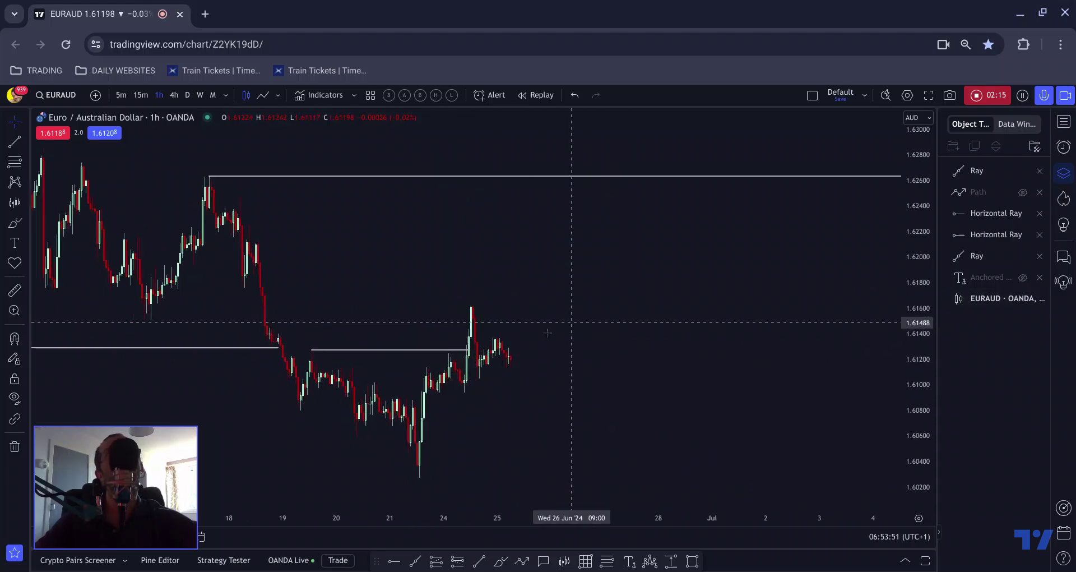
{"action": "scroll", "coordinate": [473, 358], "scroll_direction": "up", "scroll_amount": 3}
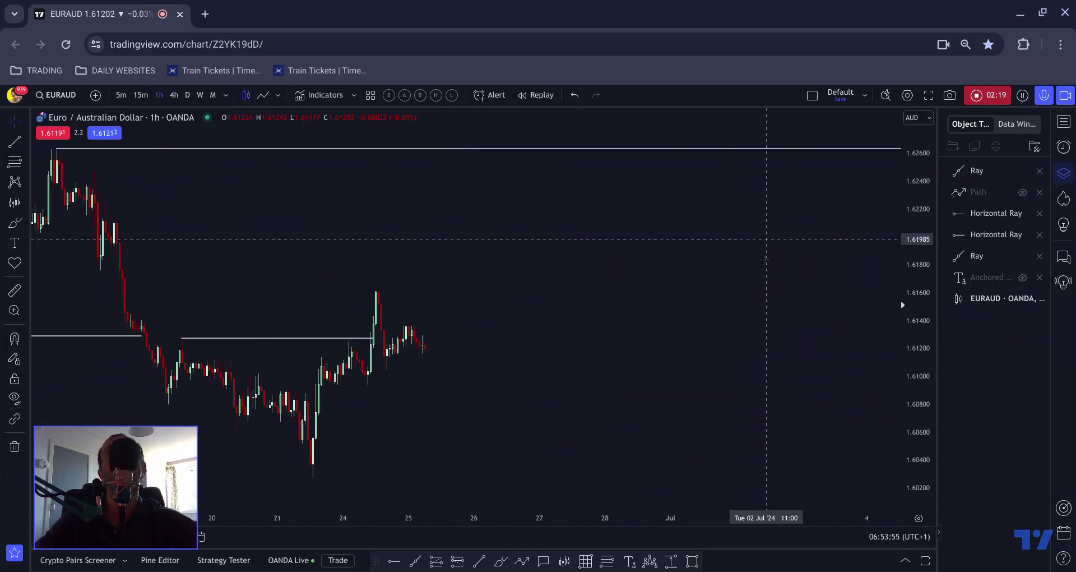
{"action": "scroll", "coordinate": [776, 230], "scroll_direction": "down", "scroll_amount": 1}
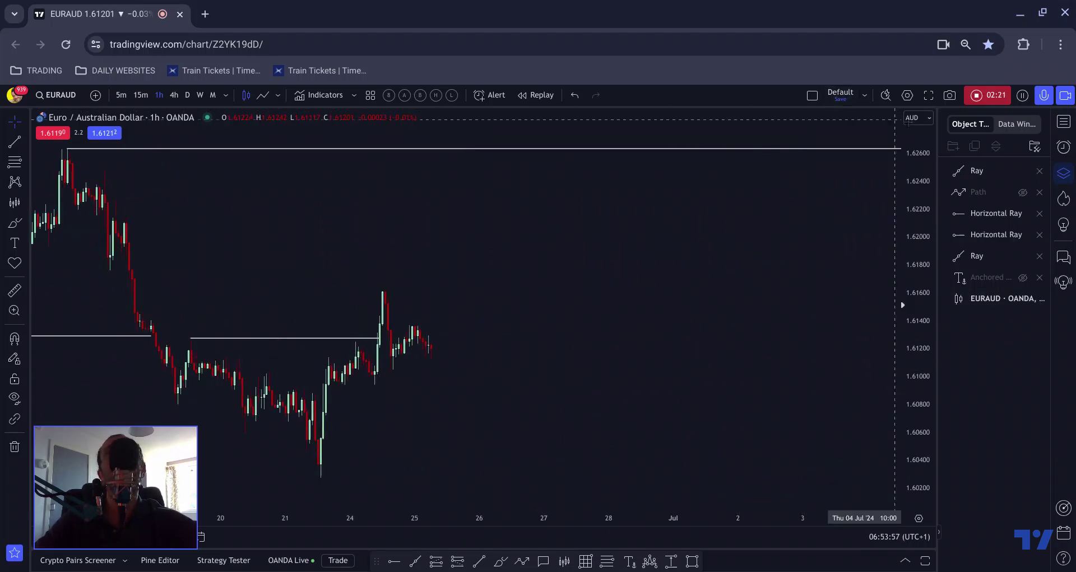
- Open the NZDJPY chart from the watchlist and set it to the monthly timeframe to show its full price history
{"action": "left_click", "coordinate": [1063, 123]}
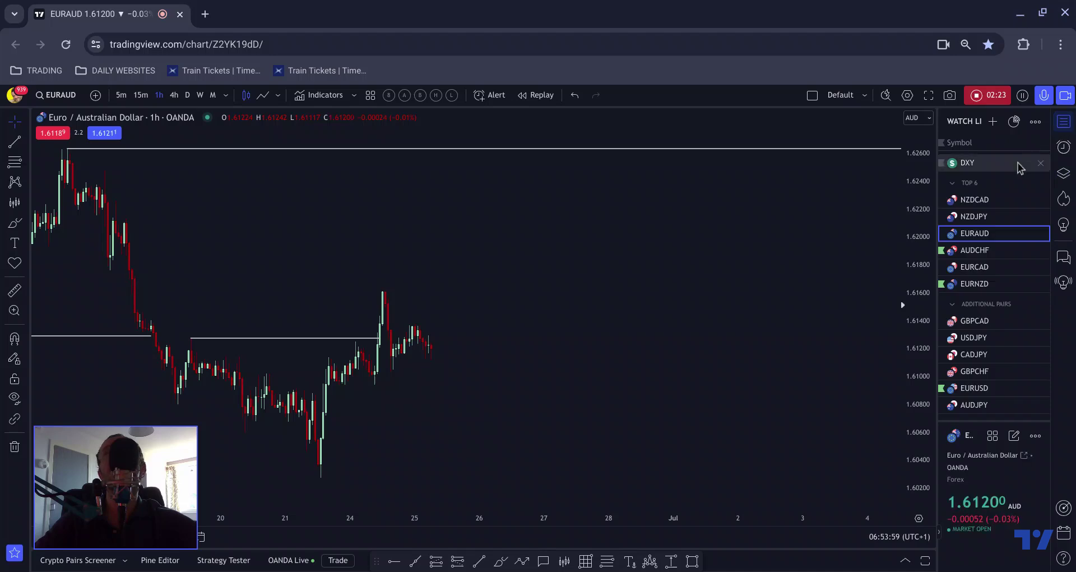
{"action": "left_click", "coordinate": [978, 218]}
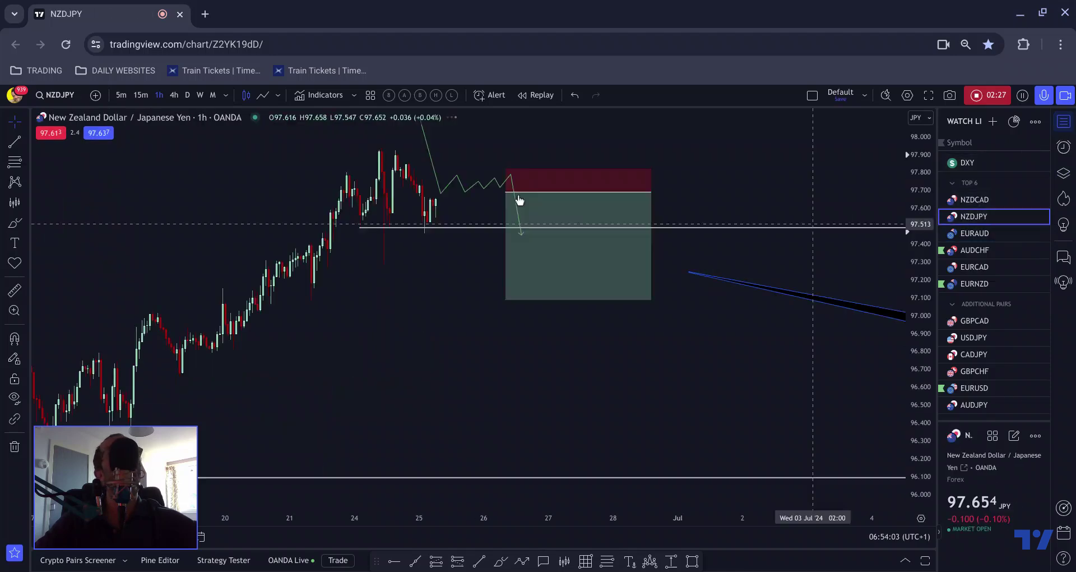
{"action": "left_click", "coordinate": [212, 96]}
{"action": "scroll", "coordinate": [305, 168], "scroll_direction": "down", "scroll_amount": 3}
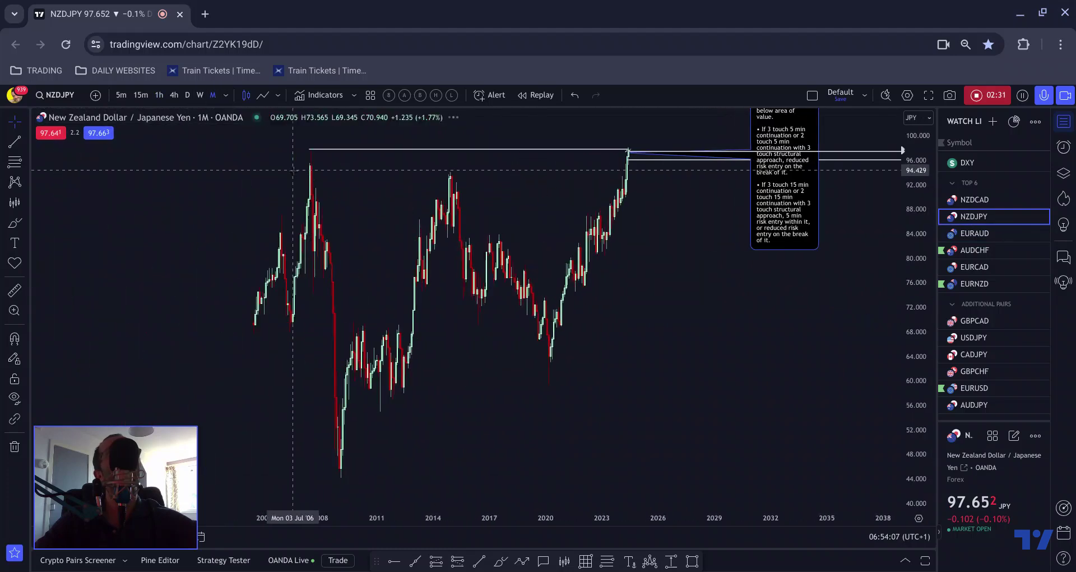
{"action": "scroll", "coordinate": [289, 171], "scroll_direction": "up", "scroll_amount": 1}
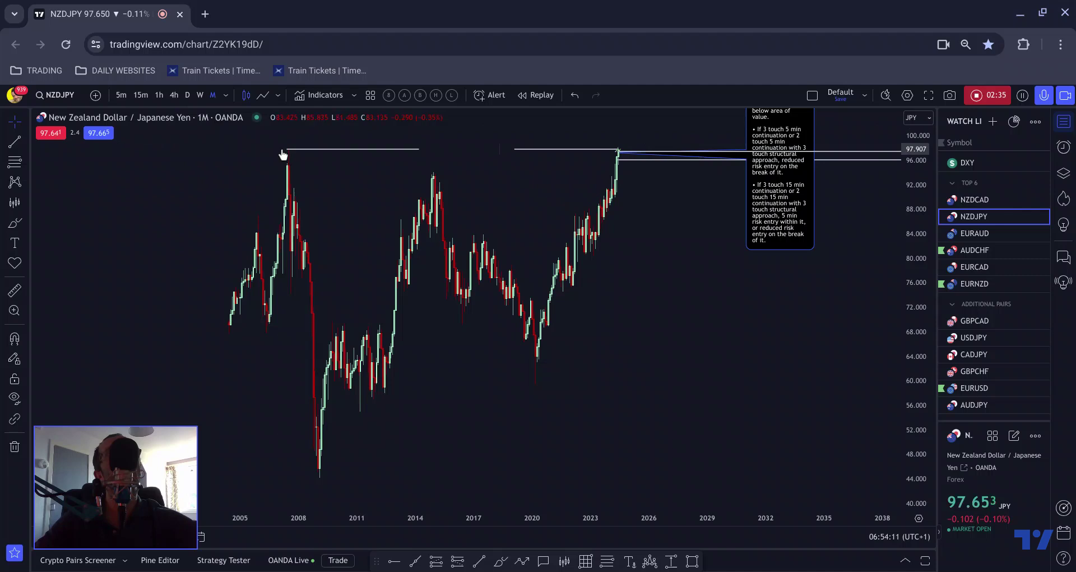
- Set the NZDJPY chart to the daily timeframe and examine the price rise towards the recent highs
{"action": "left_click", "coordinate": [175, 96]}
{"action": "left_click", "coordinate": [187, 95]}
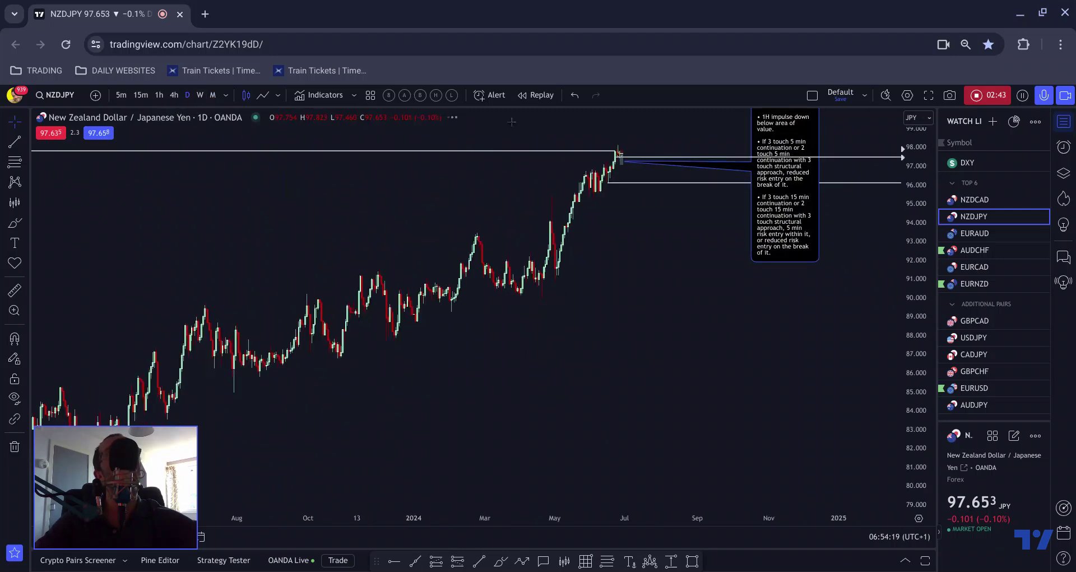
{"action": "scroll", "coordinate": [260, 150], "scroll_direction": "down", "scroll_amount": 3}
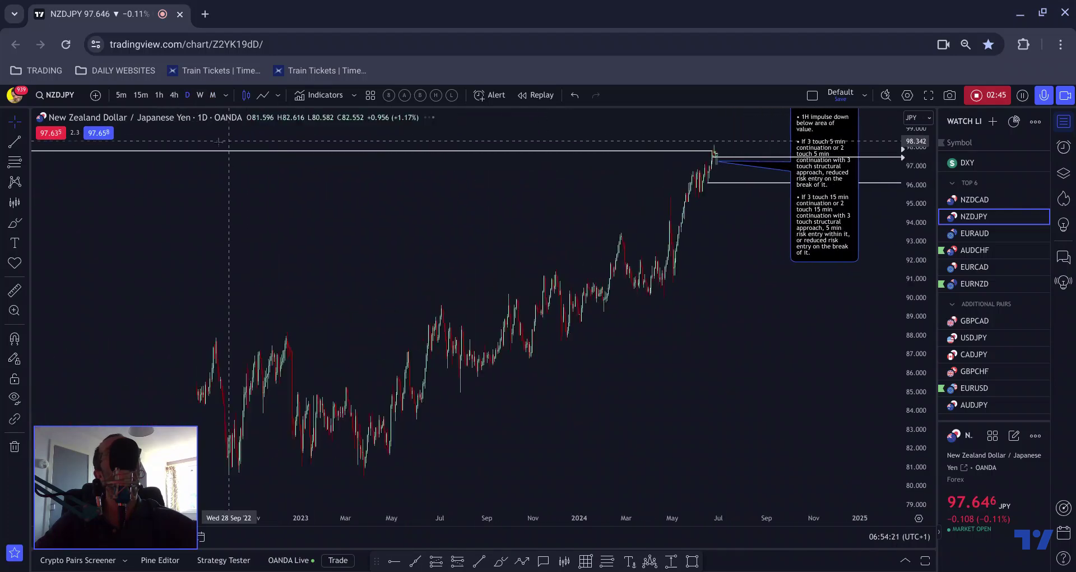
{"action": "scroll", "coordinate": [336, 213], "scroll_direction": "up", "scroll_amount": 3}
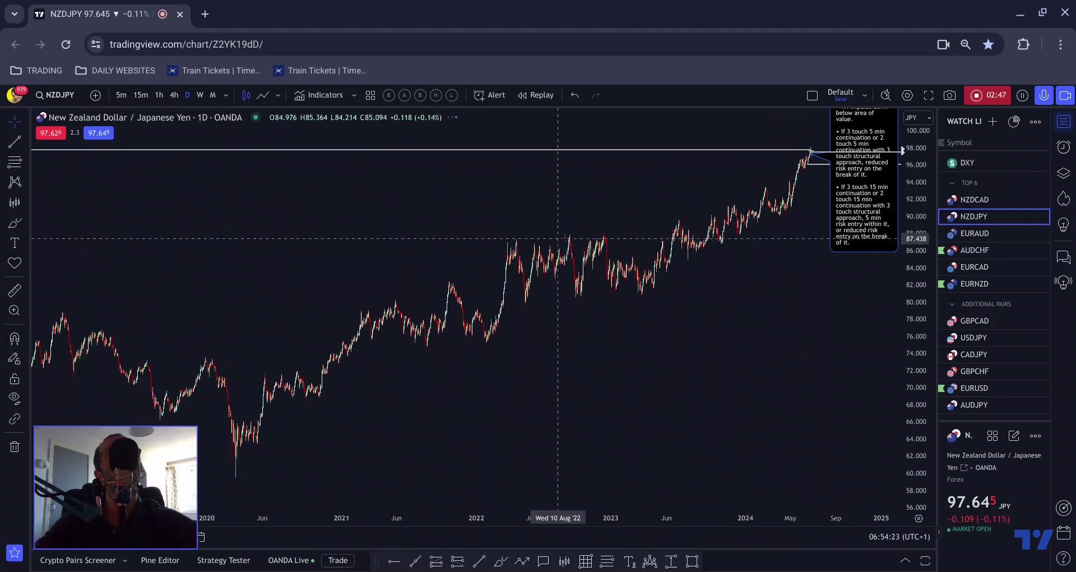
{"action": "scroll", "coordinate": [663, 238], "scroll_direction": "up", "scroll_amount": 5}
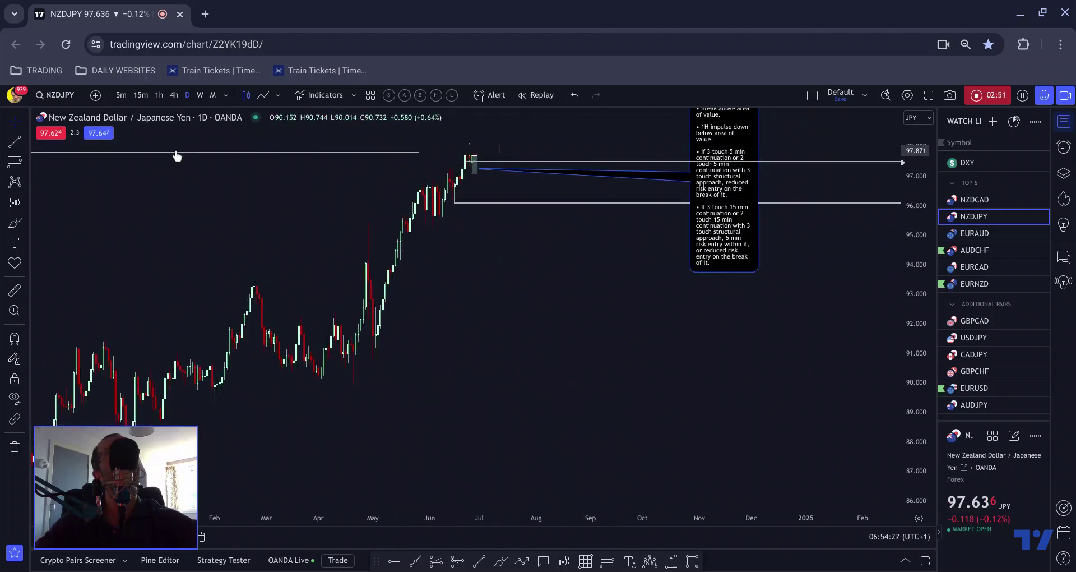
- Switch NZDJPY to the 1-hour timeframe and inspect the latest candles beside the projected path and short position
{"action": "left_click", "coordinate": [159, 95]}
{"action": "scroll", "coordinate": [280, 215], "scroll_direction": "up", "scroll_amount": 3}
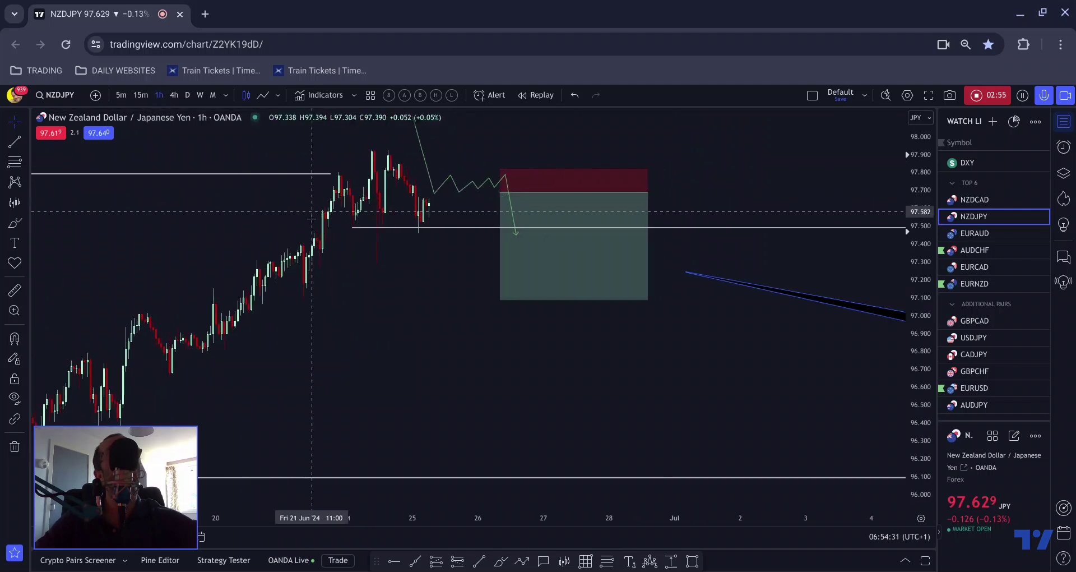
{"action": "scroll", "coordinate": [400, 367], "scroll_direction": "up", "scroll_amount": 3}
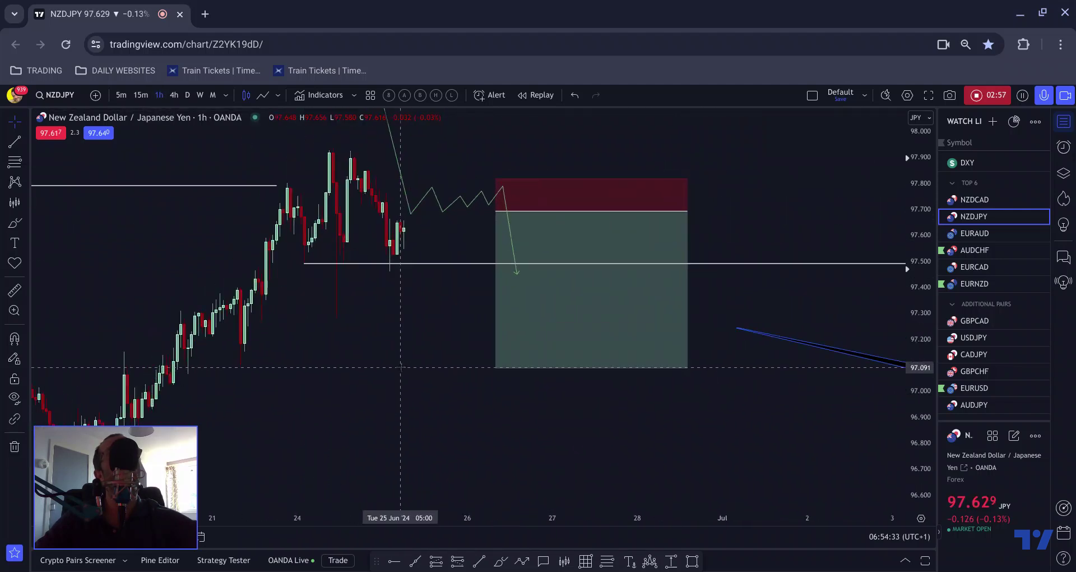
{"action": "scroll", "coordinate": [401, 367], "scroll_direction": "up", "scroll_amount": 1}
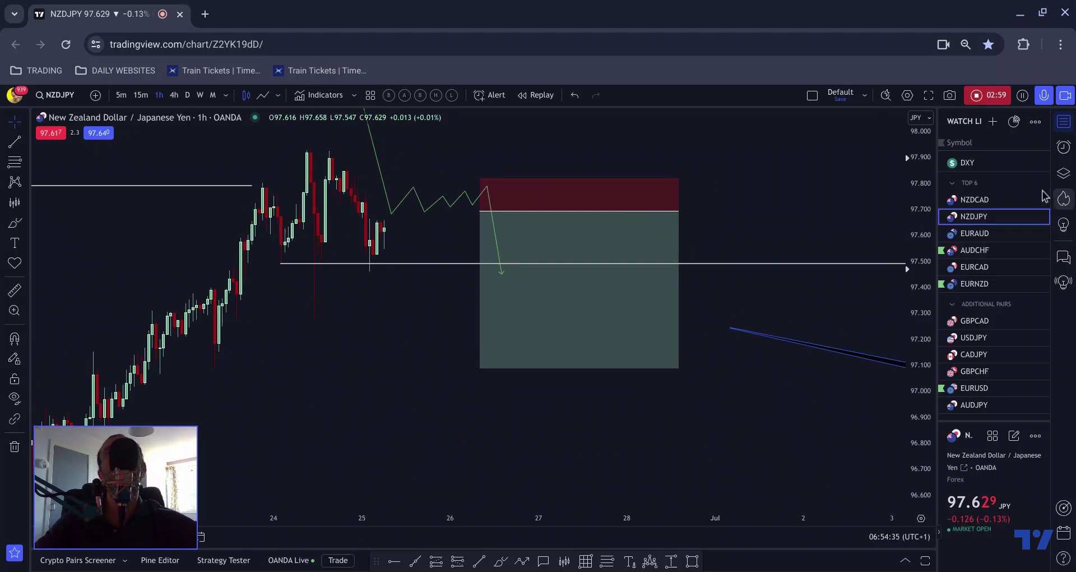
{"action": "scroll", "coordinate": [401, 344], "scroll_direction": "down", "scroll_amount": 2}
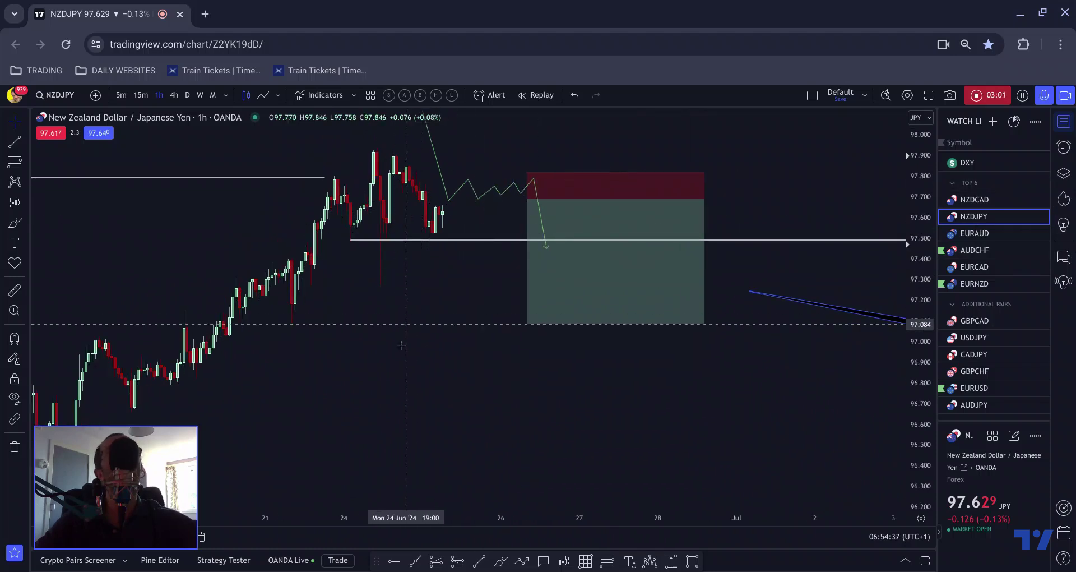
- On the 15-minute NZDJPY chart, brush a short down-and-up stroke on the 24 June drop and a backward arrow above that day's first peak
{"action": "left_click", "coordinate": [503, 562]}
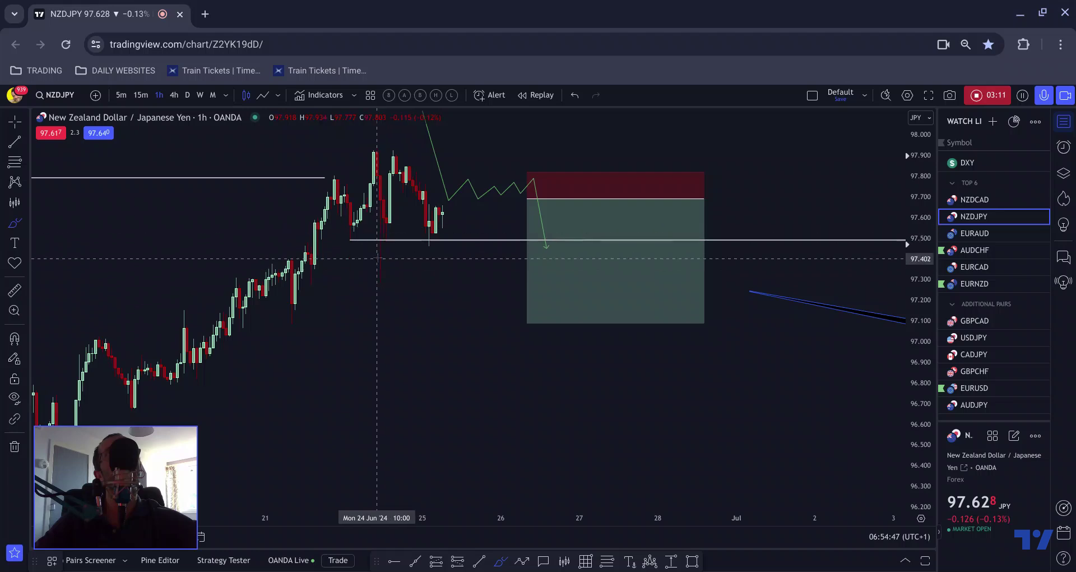
{"action": "left_click", "coordinate": [140, 94]}
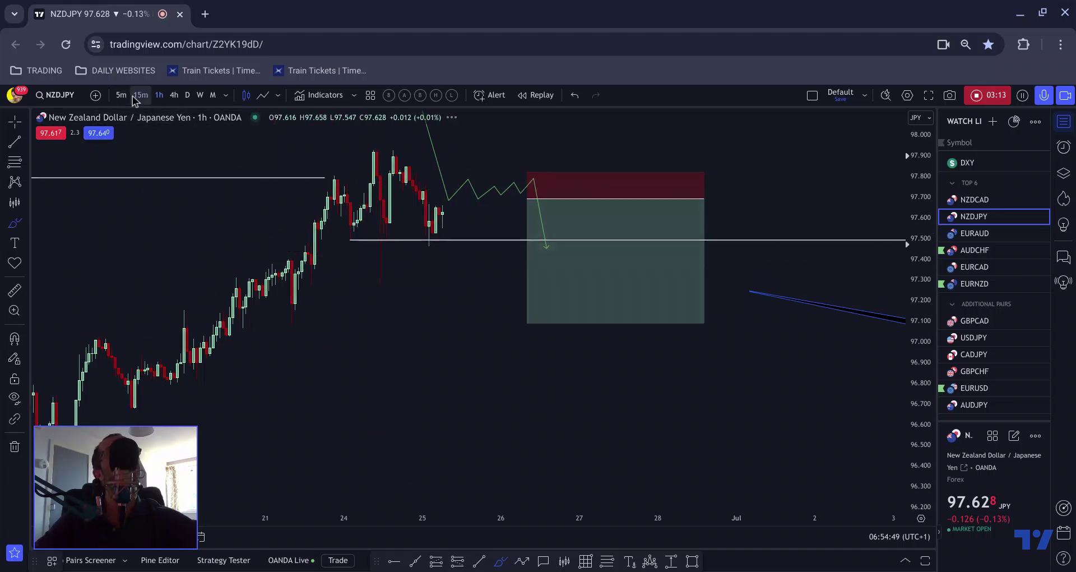
{"action": "scroll", "coordinate": [274, 137], "scroll_direction": "down", "scroll_amount": 1}
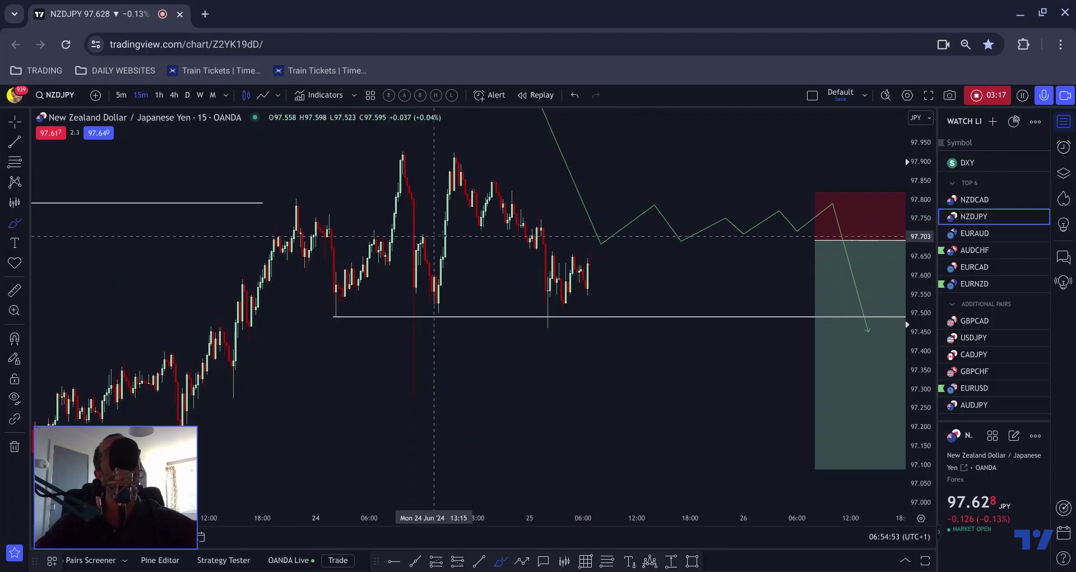
{"action": "scroll", "coordinate": [740, 218], "scroll_direction": "down", "scroll_amount": 1}
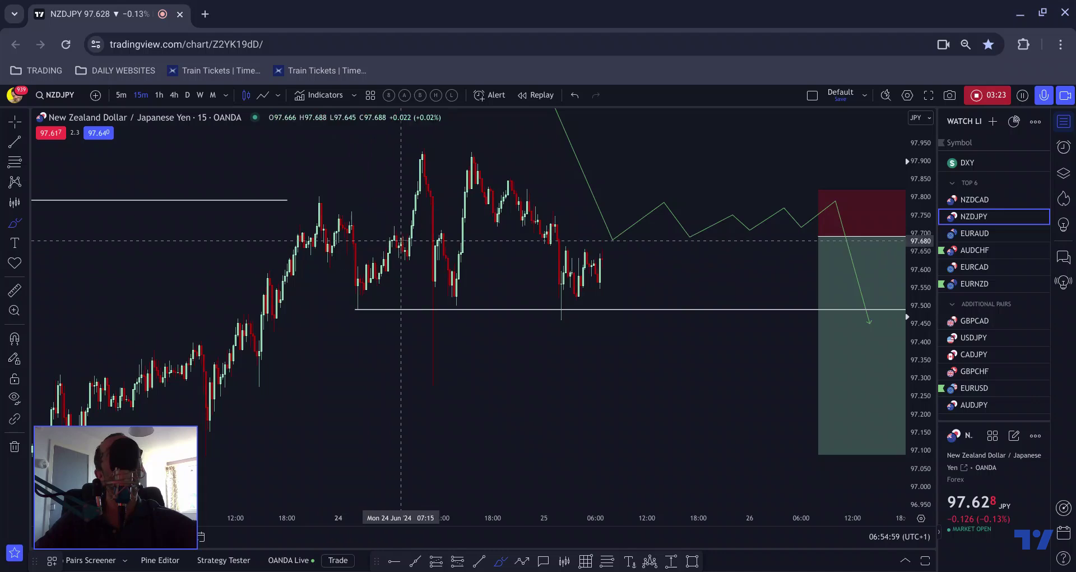
{"action": "scroll", "coordinate": [400, 241], "scroll_direction": "up", "scroll_amount": 1}
{"action": "left_click_drag", "start_coordinate": [375, 238], "coordinate": [378, 274]}
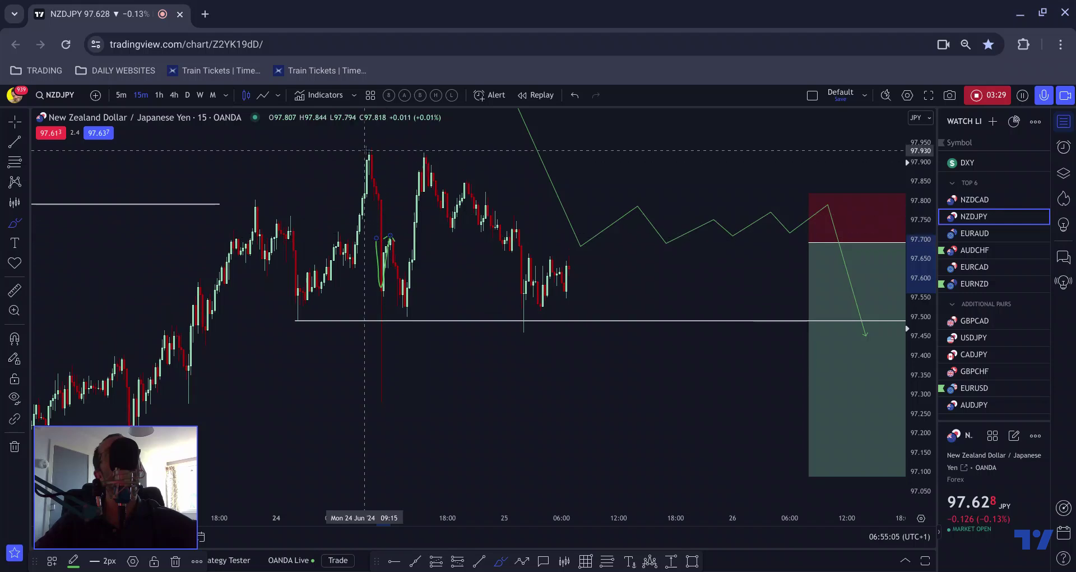
{"action": "left_click_drag", "start_coordinate": [387, 145], "coordinate": [346, 145]}
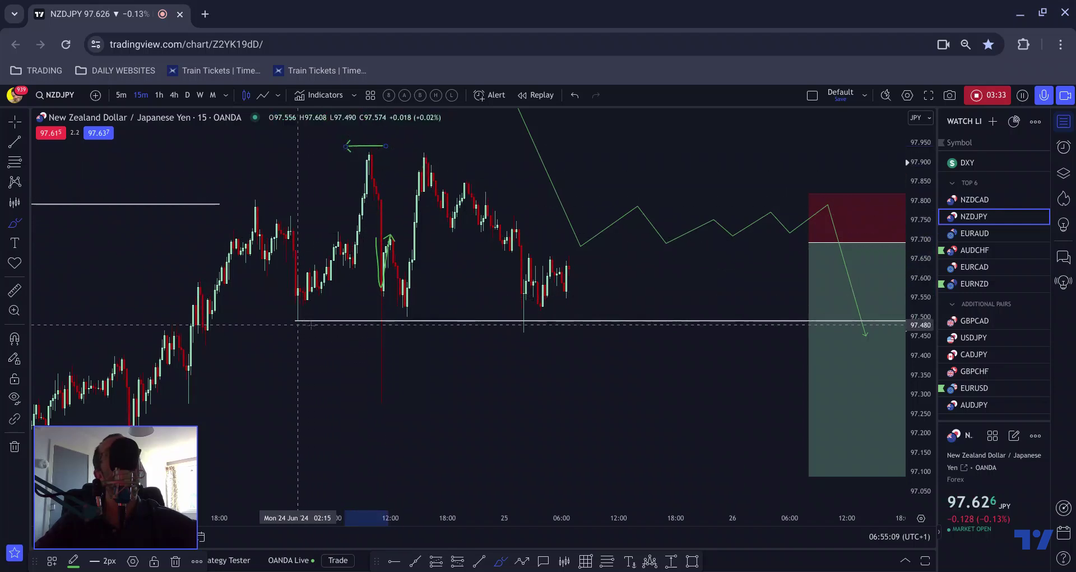
- Brush a rise from about 97.35 towards the second 24 June peak, add wide zigzag swings past the latest candles, and undo these strokes
{"action": "mouse_move", "coordinate": [395, 375]}
{"action": "left_mouse_down"}
{"action": "mouse_move", "coordinate": [395, 243]}
{"action": "mouse_move", "coordinate": [401, 283]}
{"action": "mouse_move", "coordinate": [420, 163]}
{"action": "left_mouse_up"}
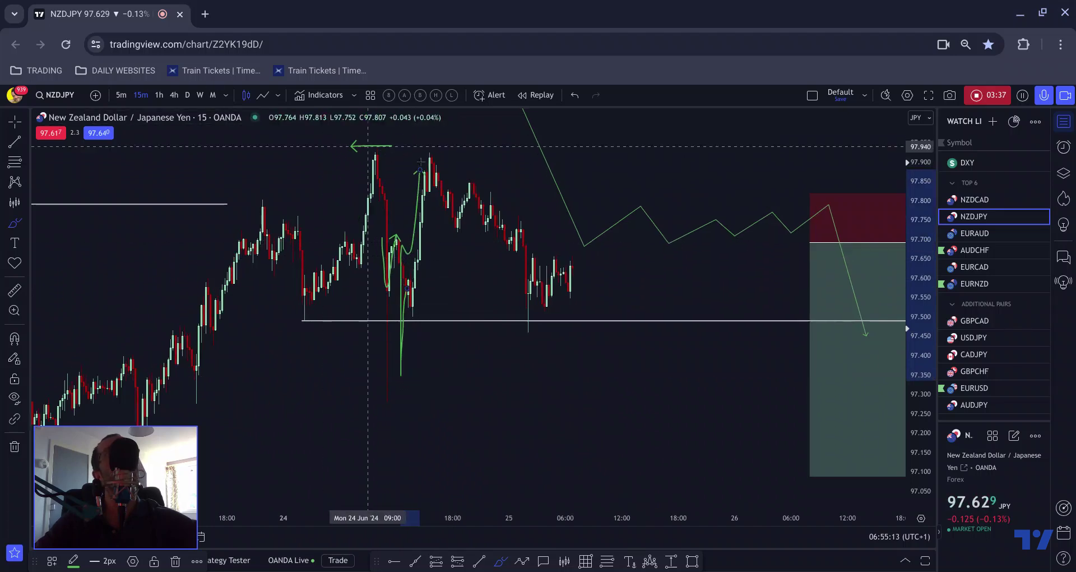
{"action": "scroll", "coordinate": [420, 162], "scroll_direction": "down", "scroll_amount": 3}
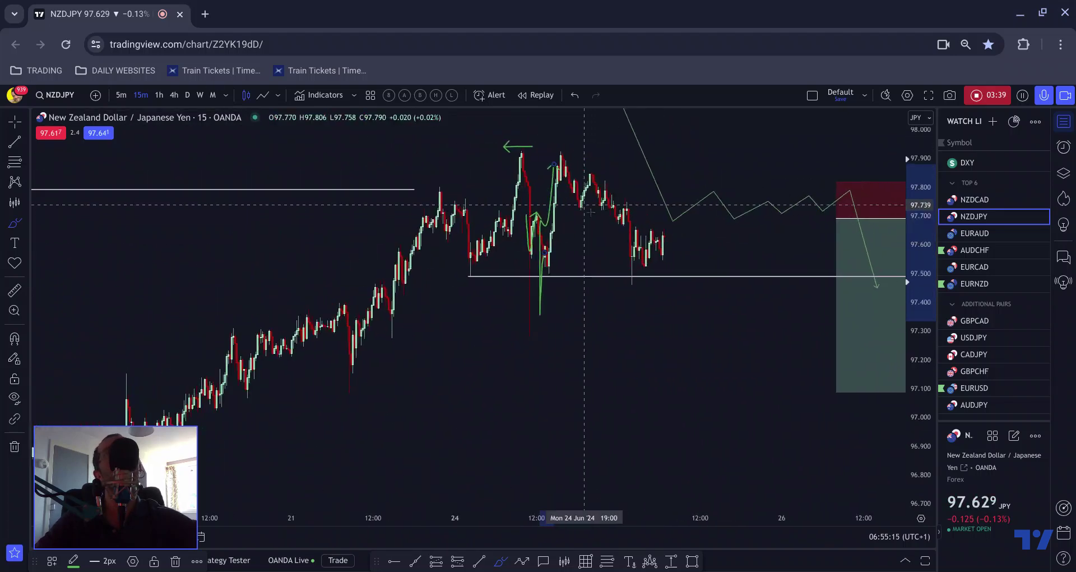
{"action": "scroll", "coordinate": [590, 211], "scroll_direction": "up", "scroll_amount": 3}
{"action": "mouse_move", "coordinate": [543, 161]}
{"action": "left_mouse_down"}
{"action": "mouse_move", "coordinate": [553, 221]}
{"action": "mouse_move", "coordinate": [619, 238]}
{"action": "mouse_move", "coordinate": [632, 109]}
{"action": "mouse_move", "coordinate": [685, 253]}
{"action": "left_mouse_up"}
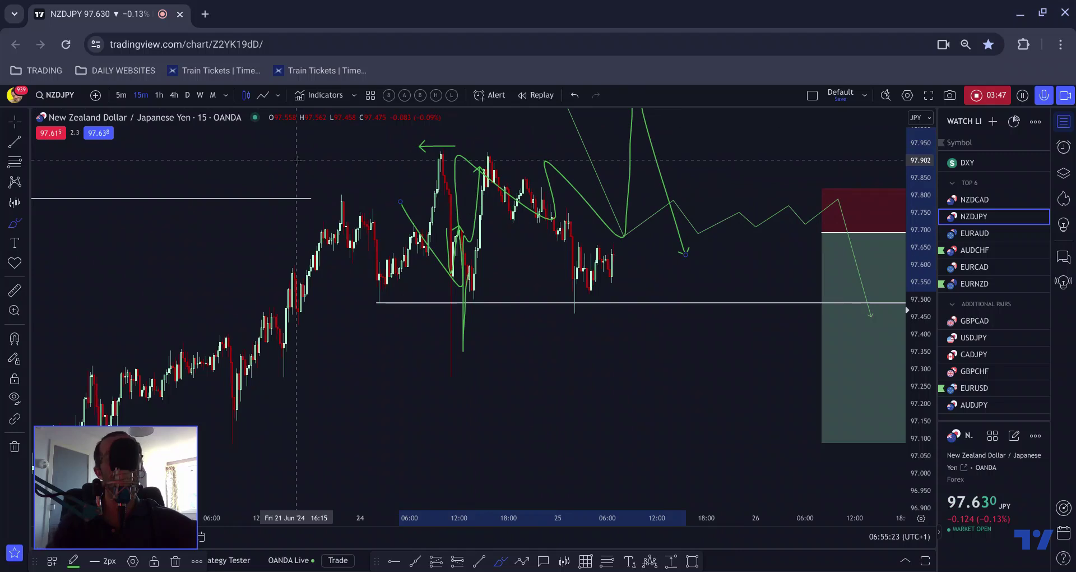
{"action": "key", "text": "ctrl+z"}
{"action": "key", "text": "ctrl+z"}
{"action": "key", "text": "ctrl+z"}
{"action": "key", "text": "ctrl+z"}
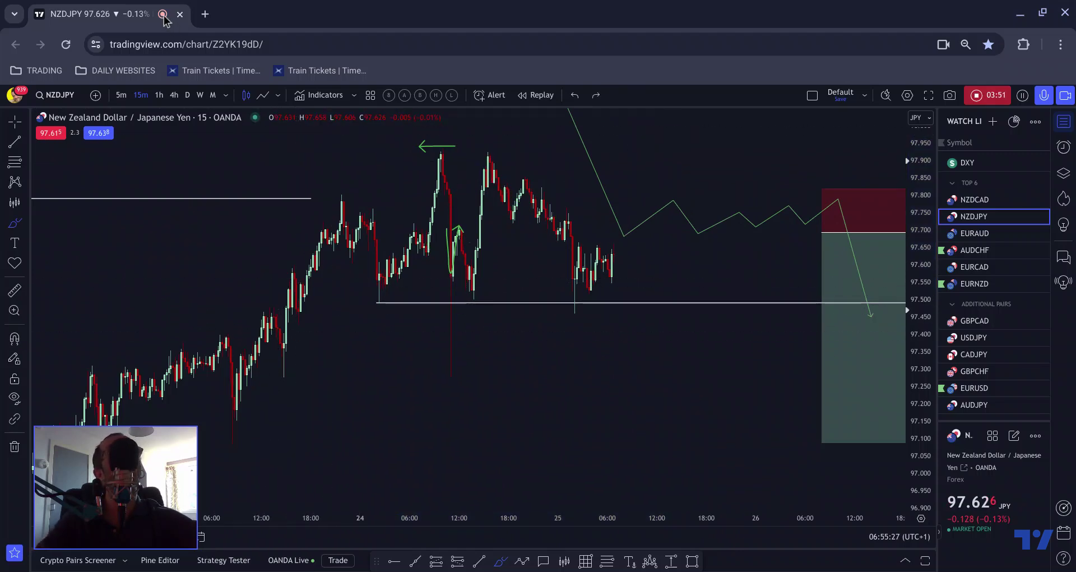
- Return NZDJPY to the 1-hour timeframe and delete the remaining green brush marks around the 24 June peak
{"action": "left_click", "coordinate": [159, 94]}
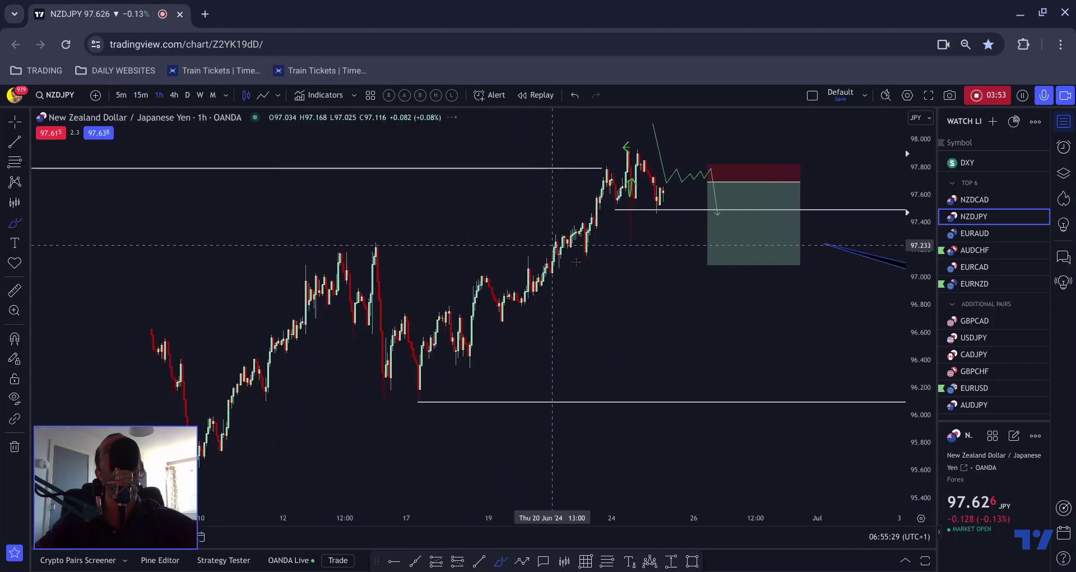
{"action": "scroll", "coordinate": [490, 280], "scroll_direction": "up", "scroll_amount": 5}
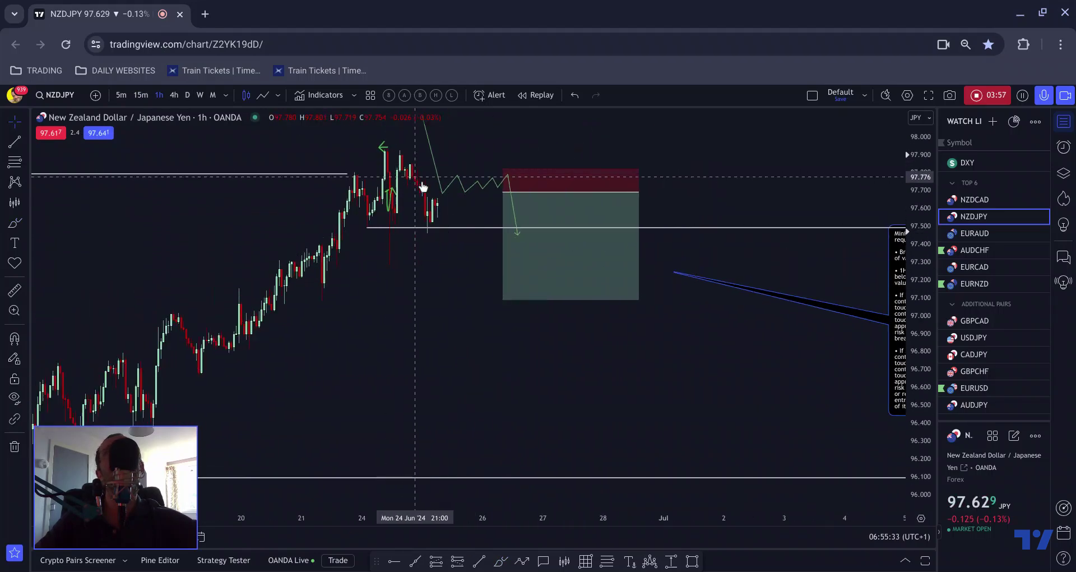
{"action": "scroll", "coordinate": [538, 247], "scroll_direction": "up", "scroll_amount": 1}
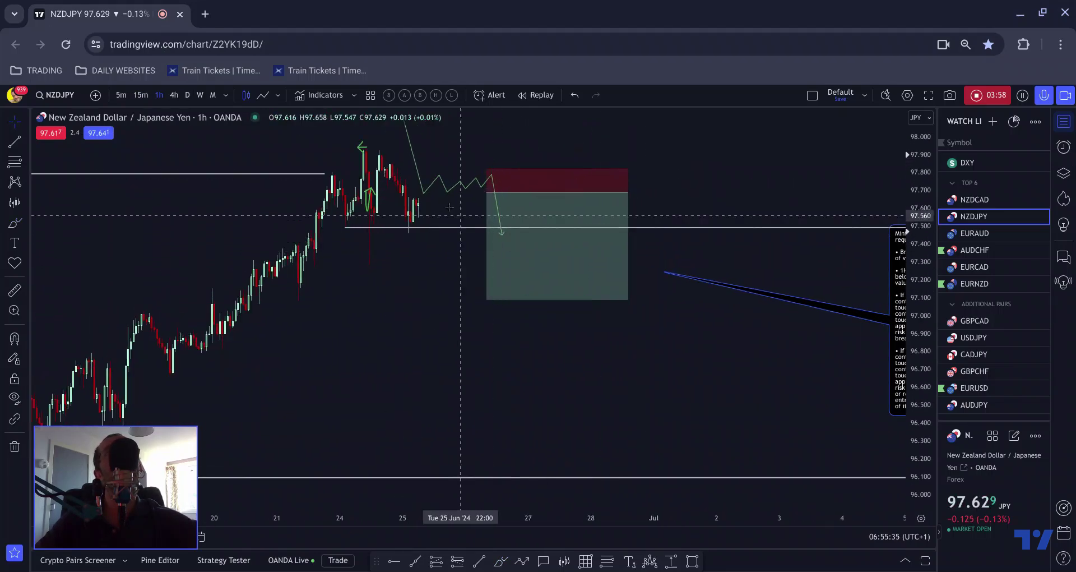
{"action": "right_click", "coordinate": [391, 137]}
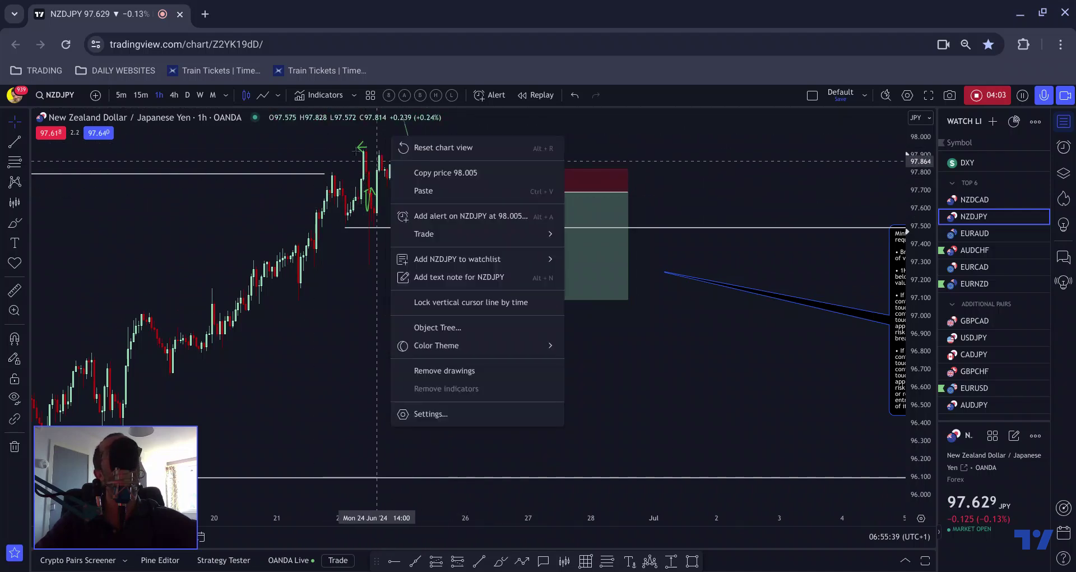
{"action": "left_click", "coordinate": [358, 151]}
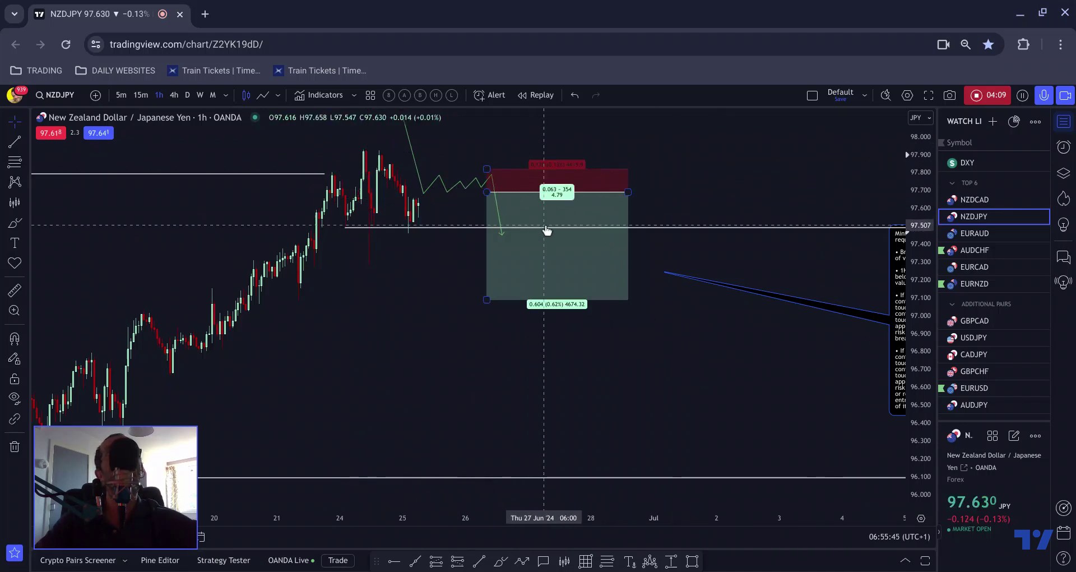
- Brush a rise to about 98.07 that turns back to the earlier high, plus a backward line near 97.55, and undo both strokes
{"action": "scroll", "coordinate": [426, 202], "scroll_direction": "down", "scroll_amount": 2}
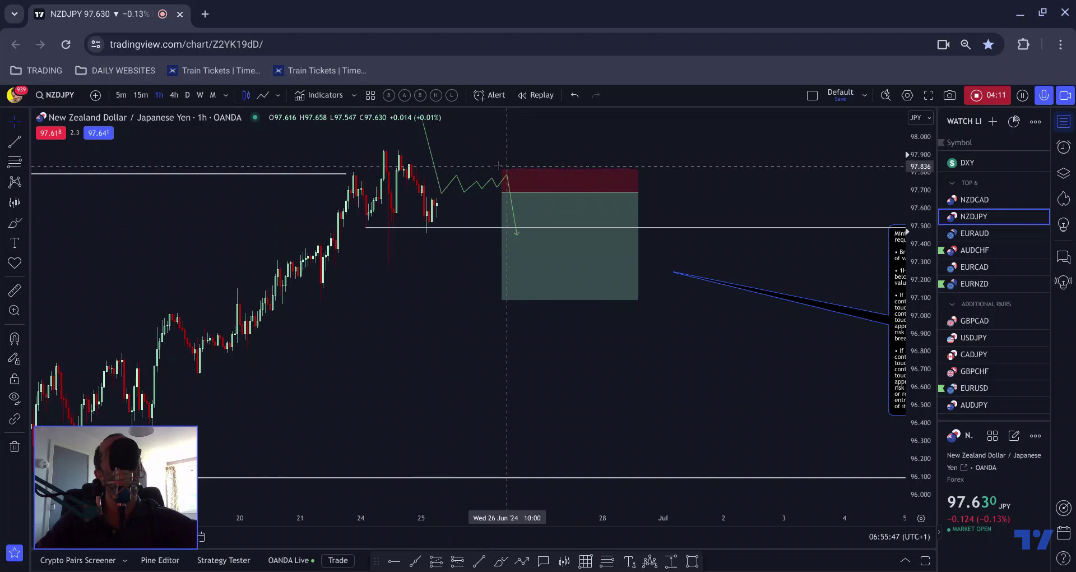
{"action": "left_click_drag", "start_coordinate": [918, 396], "coordinate": [918, 387]}
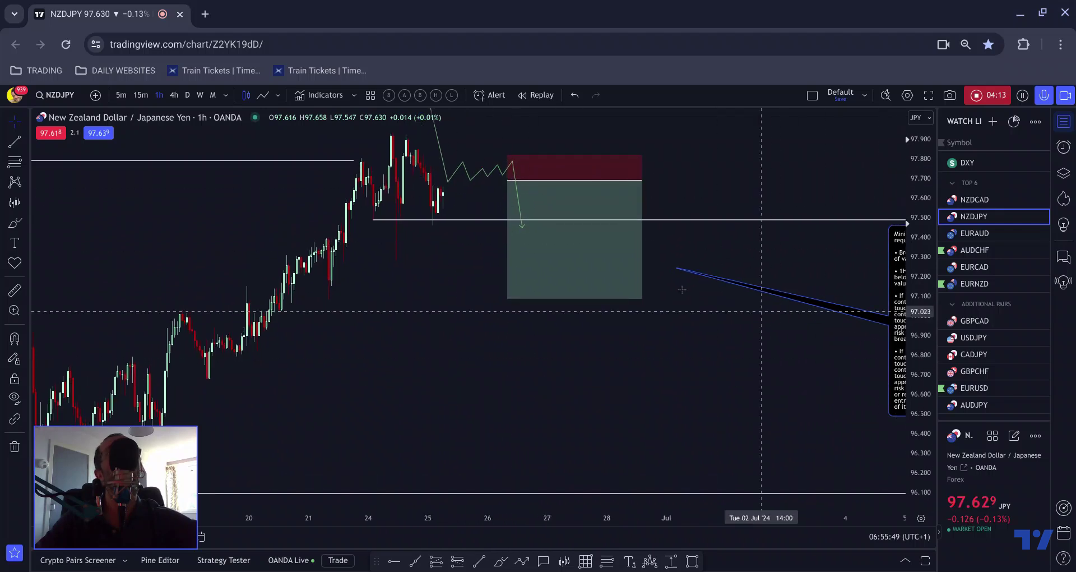
{"action": "scroll", "coordinate": [588, 252], "scroll_direction": "down", "scroll_amount": 1}
{"action": "scroll", "coordinate": [457, 238], "scroll_direction": "down", "scroll_amount": 1}
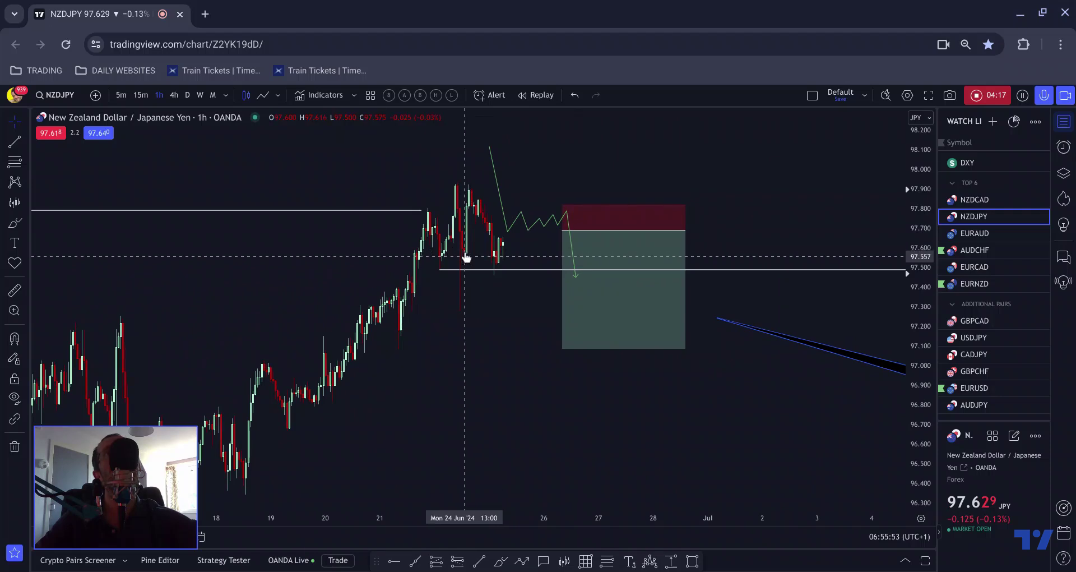
{"action": "left_click", "coordinate": [501, 559]}
{"action": "mouse_move", "coordinate": [502, 256]}
{"action": "left_mouse_down"}
{"action": "mouse_move", "coordinate": [510, 159]}
{"action": "mouse_move", "coordinate": [474, 174]}
{"action": "mouse_move", "coordinate": [438, 214]}
{"action": "left_mouse_up"}
{"action": "left_click_drag", "start_coordinate": [506, 254], "coordinate": [428, 261]}
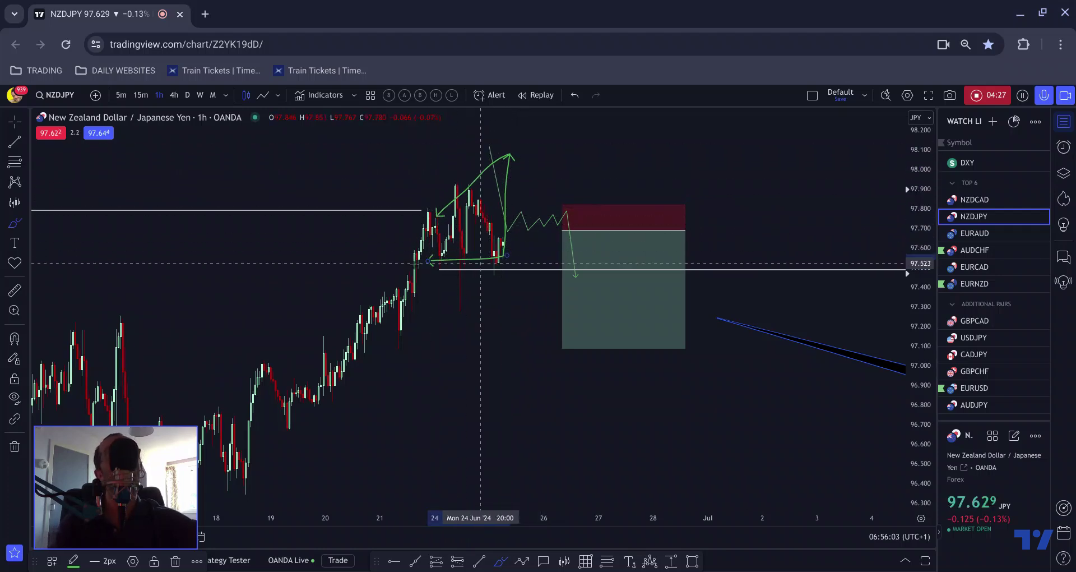
{"action": "key", "text": "ctrl"}
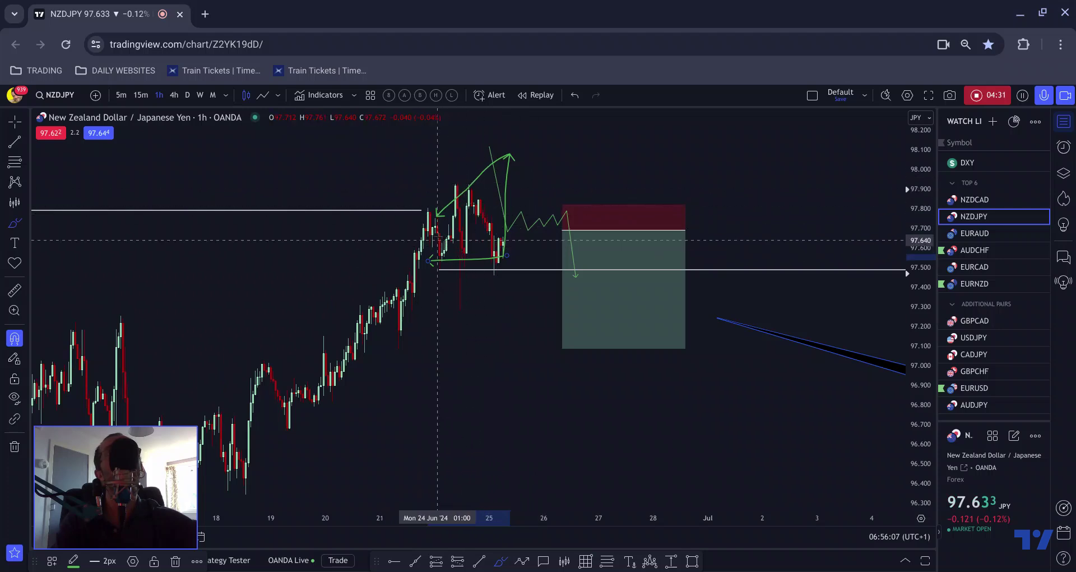
{"action": "key", "text": "ctrl+z"}
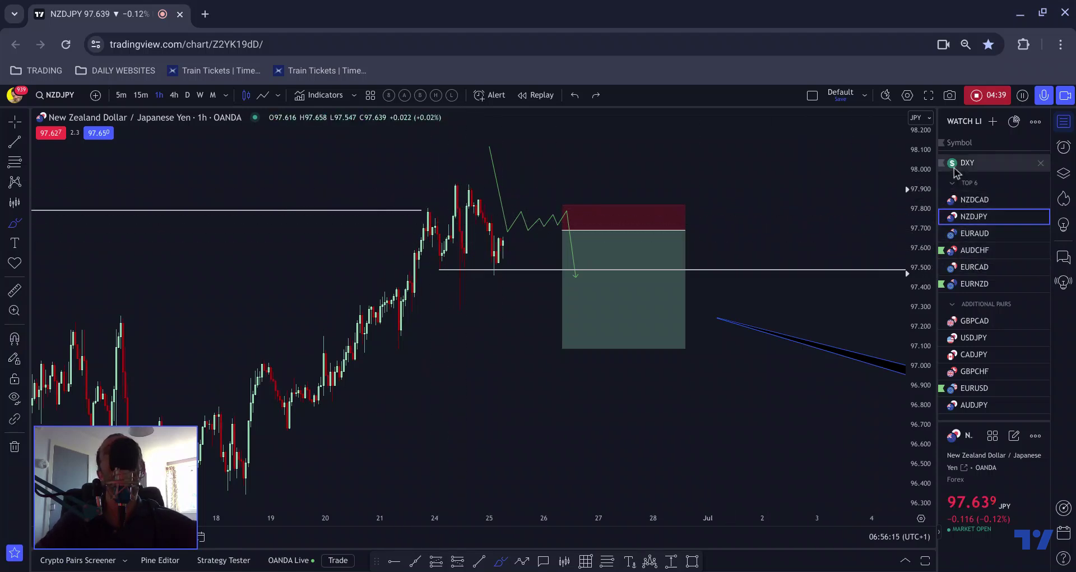
- Switch to the MAIN FOCUS watchlist and open the AUDCHF chart
{"action": "left_click", "coordinate": [964, 121]}
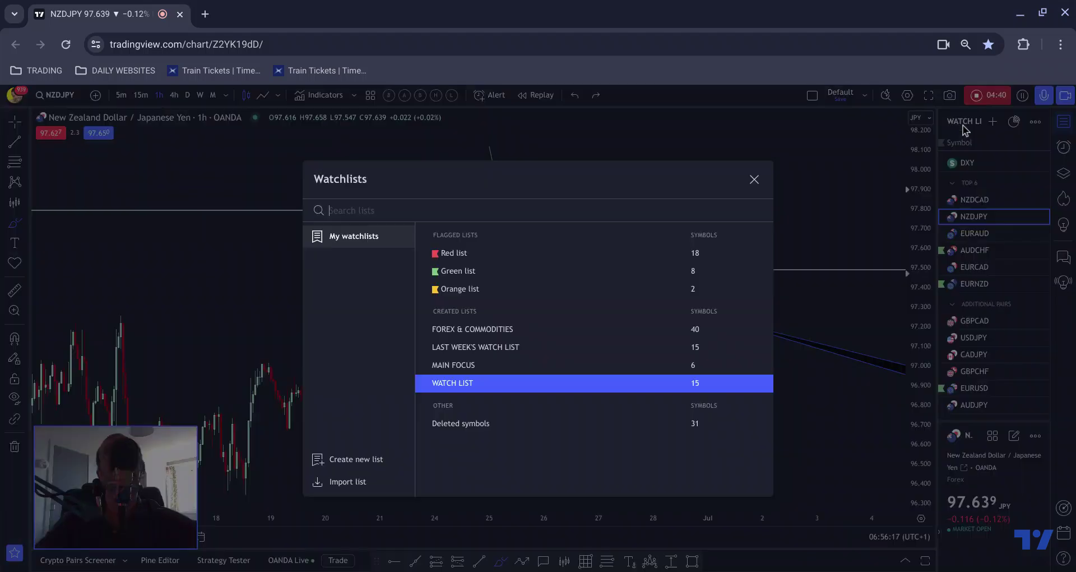
{"action": "left_click", "coordinate": [598, 362]}
{"action": "left_click", "coordinate": [969, 220]}
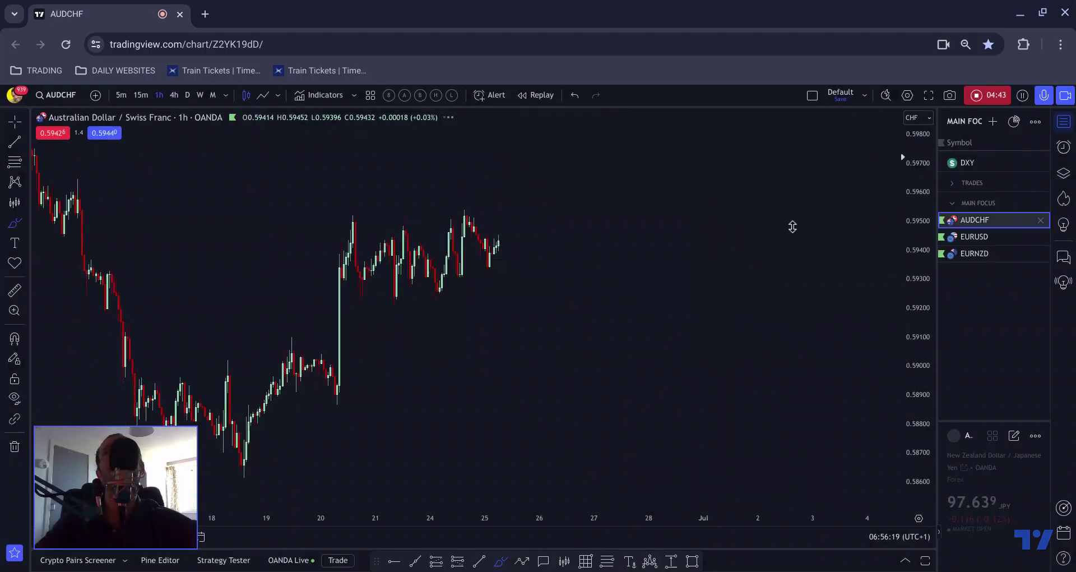
- Show AUDCHF on the daily timeframe with automatic price scaling and examine the range and the marked AOV level
{"action": "left_click", "coordinate": [188, 95]}
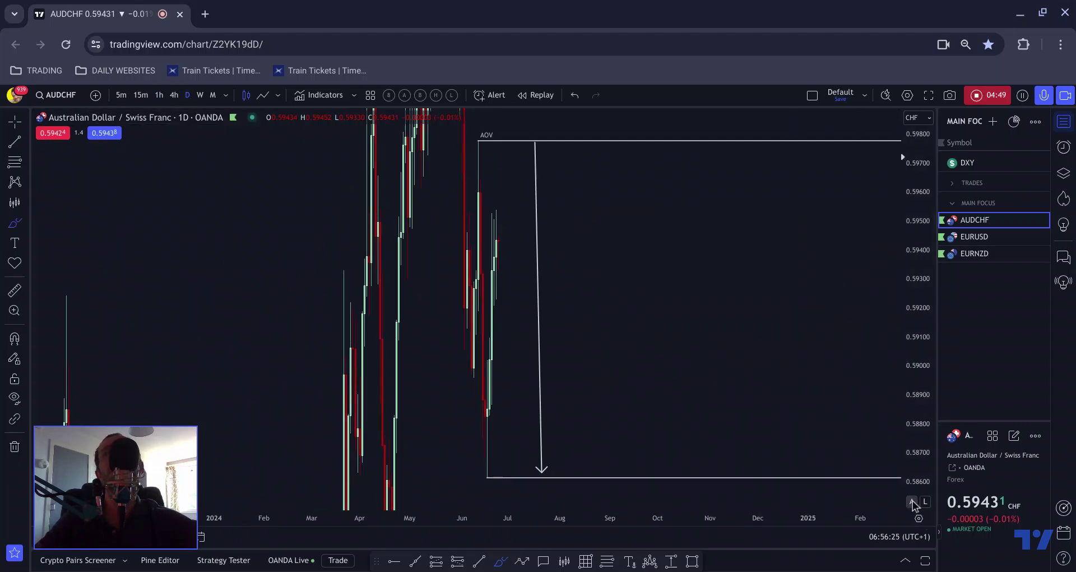
{"action": "left_click", "coordinate": [911, 501]}
{"action": "scroll", "coordinate": [522, 289], "scroll_direction": "down", "scroll_amount": 5}
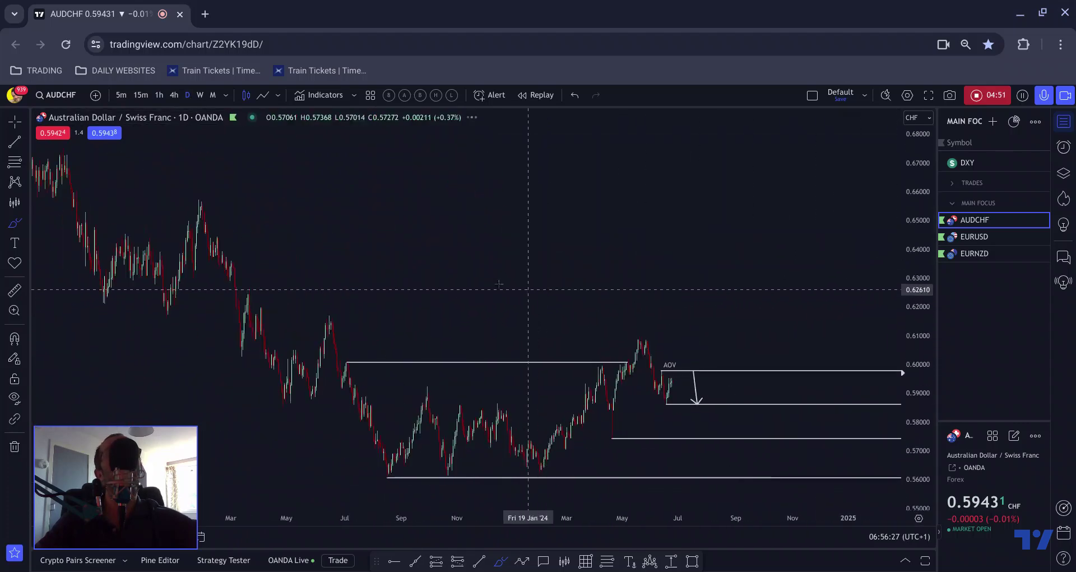
{"action": "scroll", "coordinate": [498, 284], "scroll_direction": "up", "scroll_amount": 2}
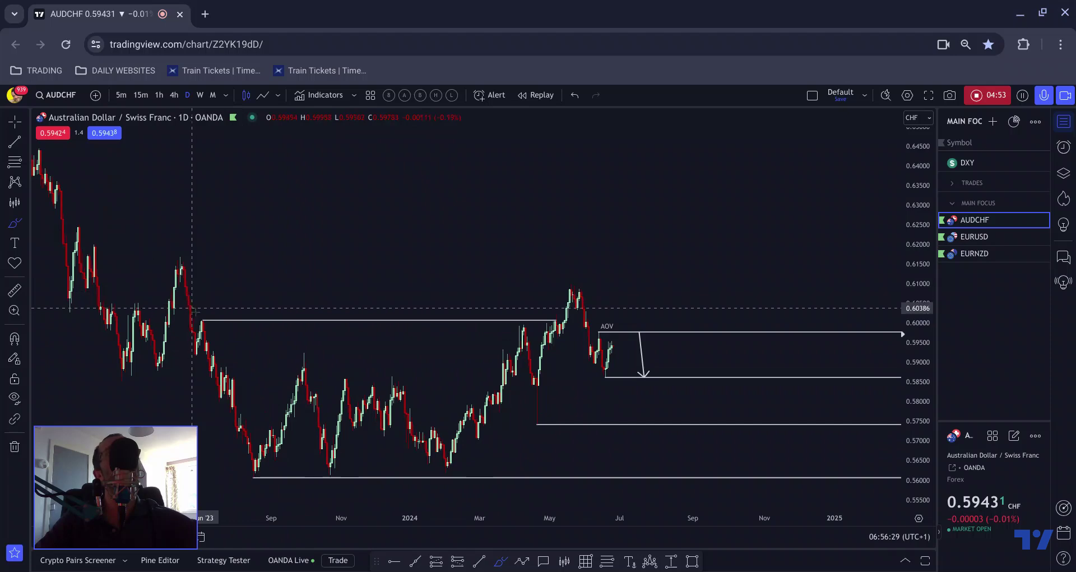
{"action": "scroll", "coordinate": [216, 343], "scroll_direction": "down", "scroll_amount": 2}
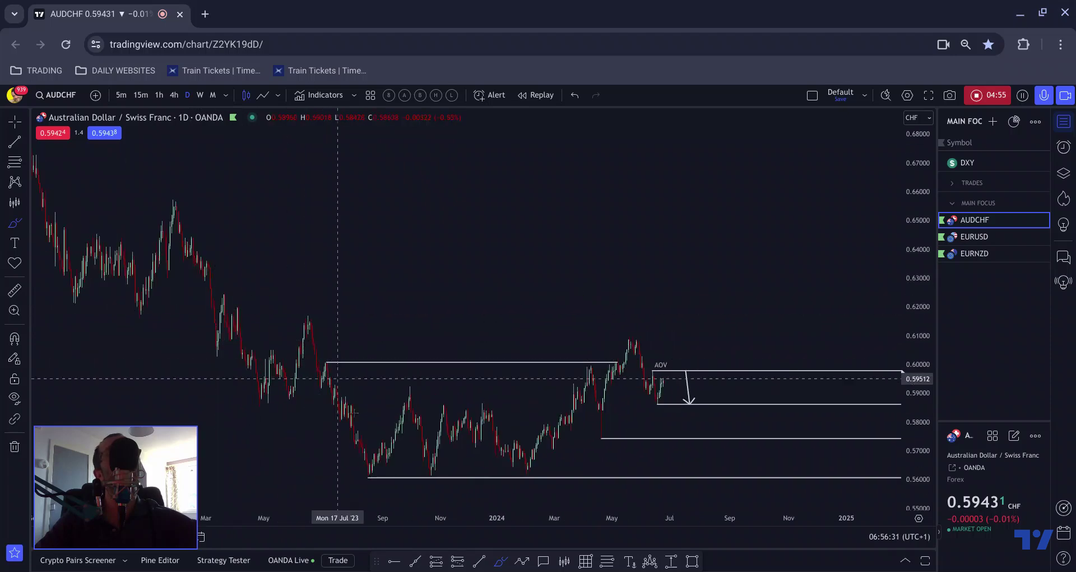
- Brush a green mark around the July 2023 swing where the upper range line starts, and delete it
{"action": "scroll", "coordinate": [314, 397], "scroll_direction": "up", "scroll_amount": 3}
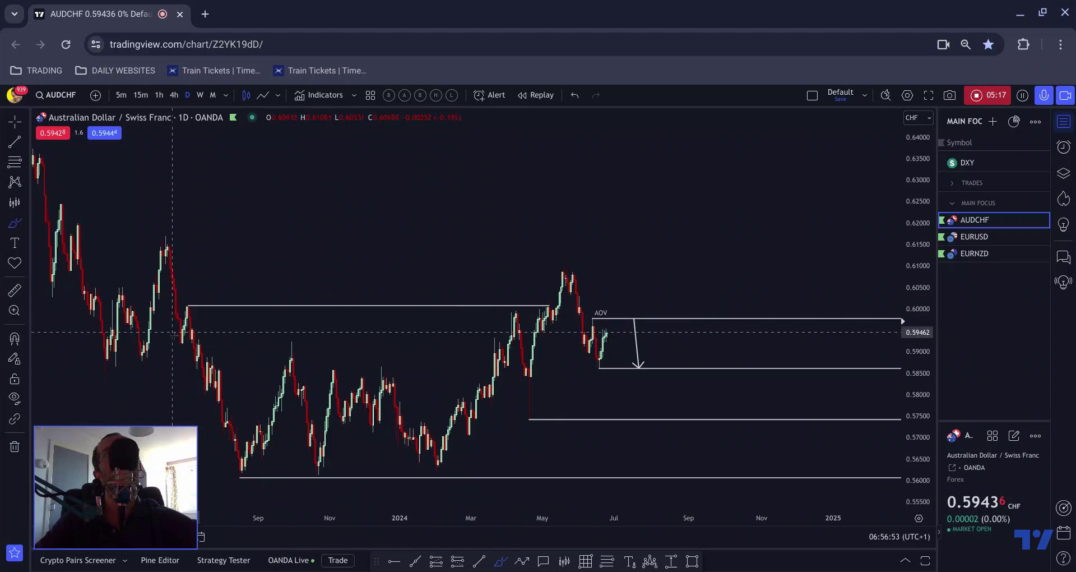
{"action": "left_click", "coordinate": [185, 305]}
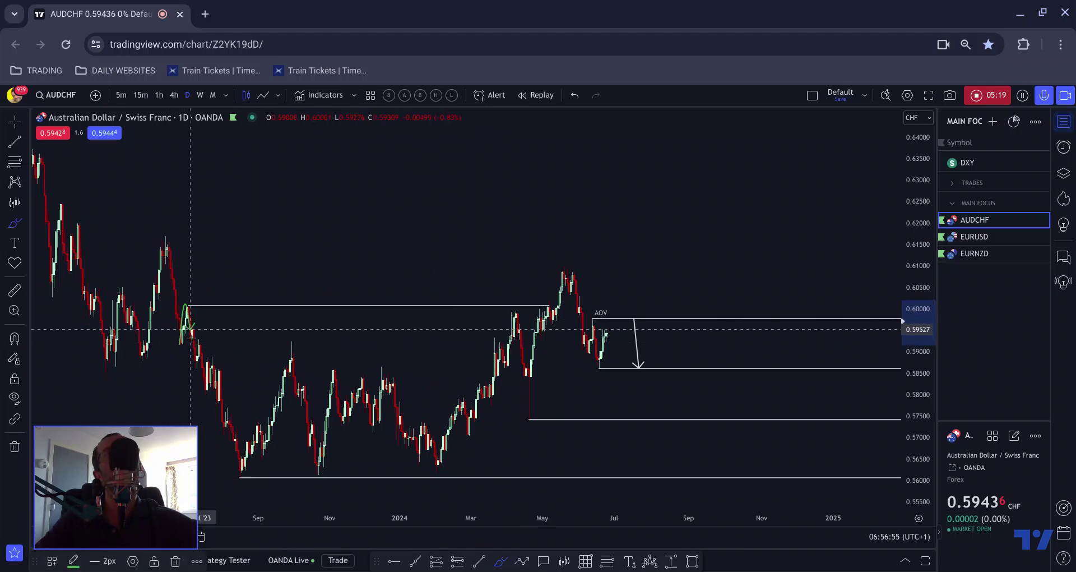
{"action": "key", "text": "Delete"}
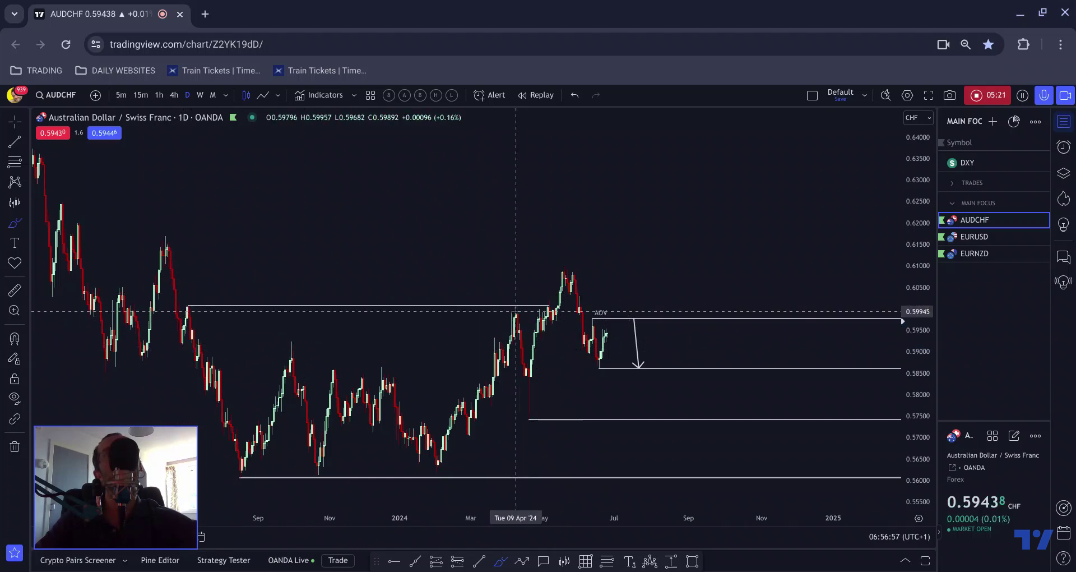
- Brush a path from the May peak down past the lower end of the white arrow, and delete it
{"action": "scroll", "coordinate": [497, 260], "scroll_direction": "up", "scroll_amount": 2}
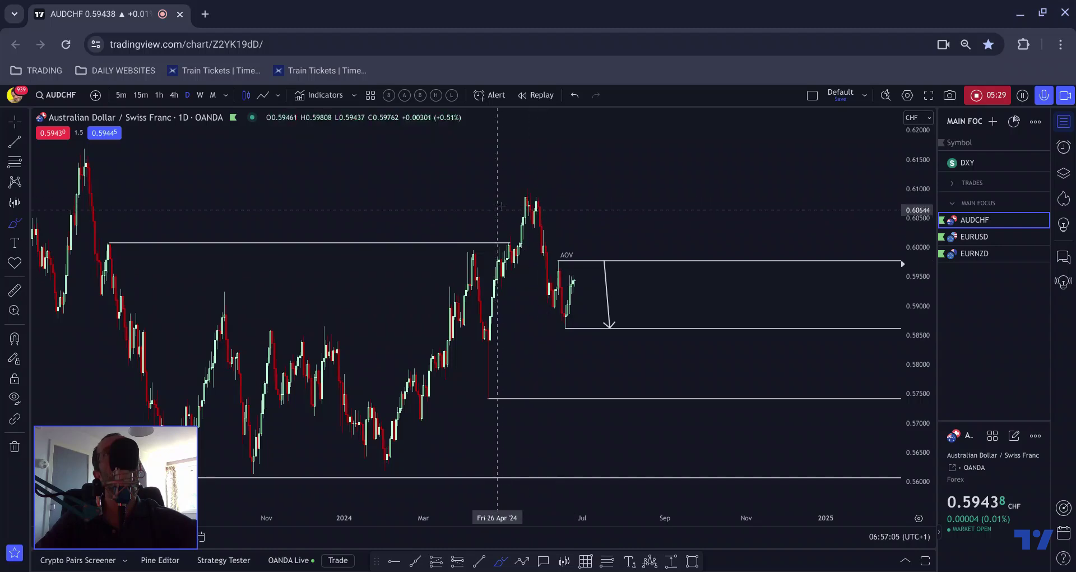
{"action": "scroll", "coordinate": [547, 201], "scroll_direction": "down", "scroll_amount": 2}
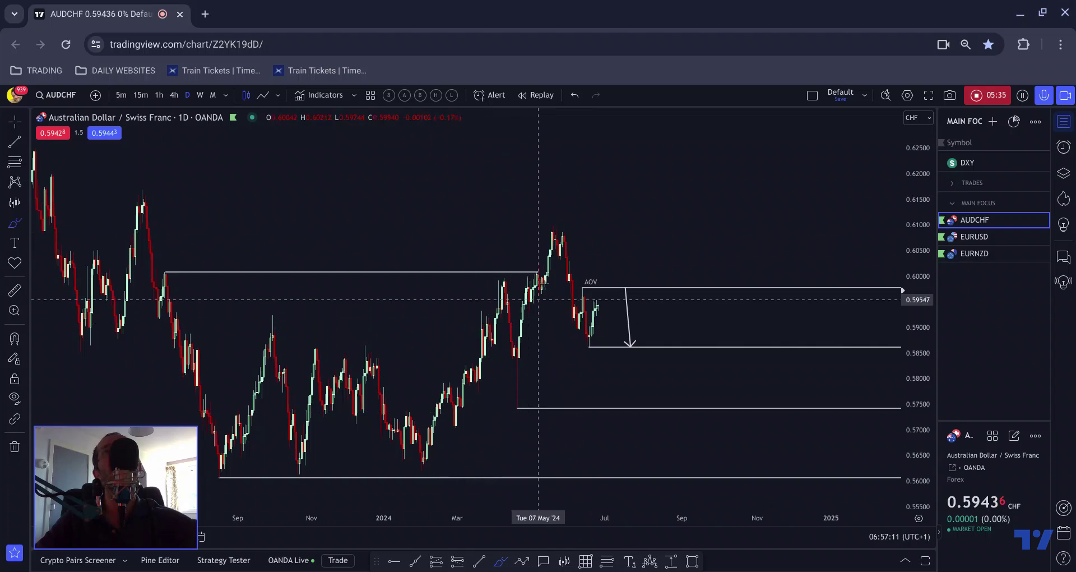
{"action": "mouse_move", "coordinate": [562, 249]}
{"action": "left_mouse_down"}
{"action": "mouse_move", "coordinate": [566, 316]}
{"action": "mouse_move", "coordinate": [619, 308]}
{"action": "left_mouse_up"}
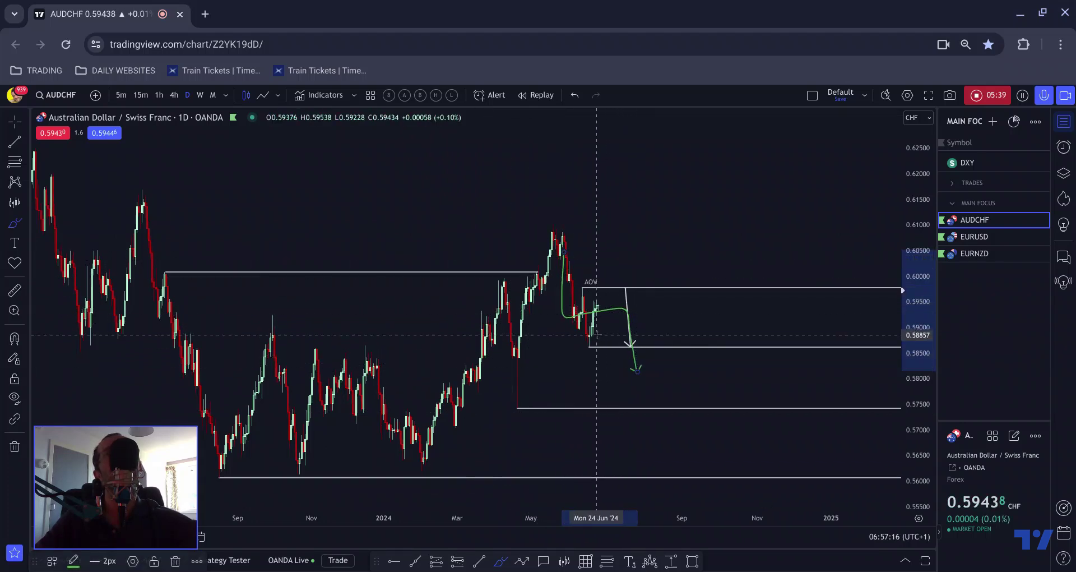
{"action": "key", "text": "Delete"}
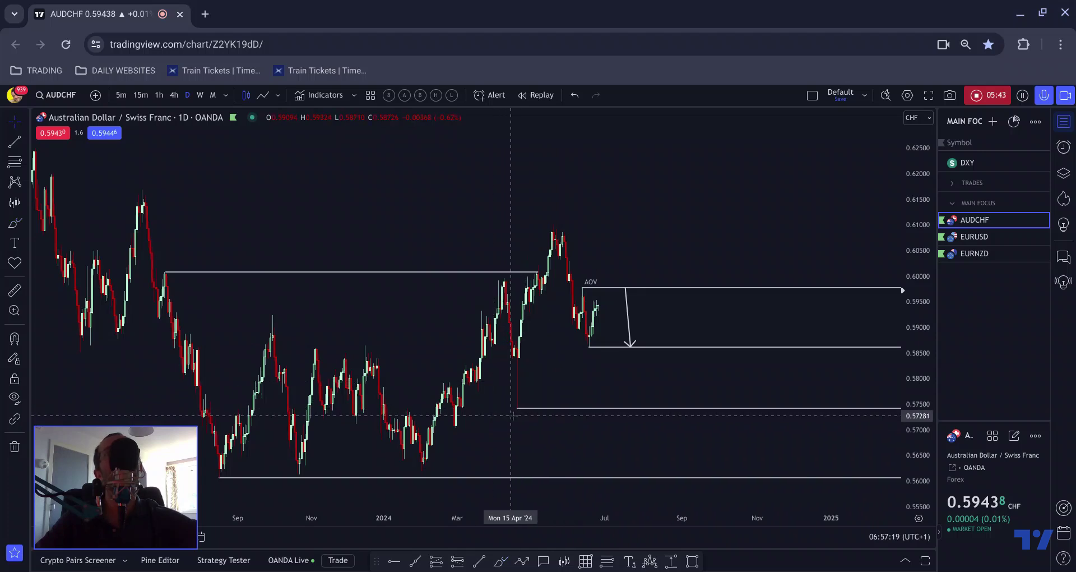
- Move the horizontal ray at the April wick low up to the candle bodies at 0.58375
{"action": "left_click_drag", "start_coordinate": [517, 412], "coordinate": [520, 366]}
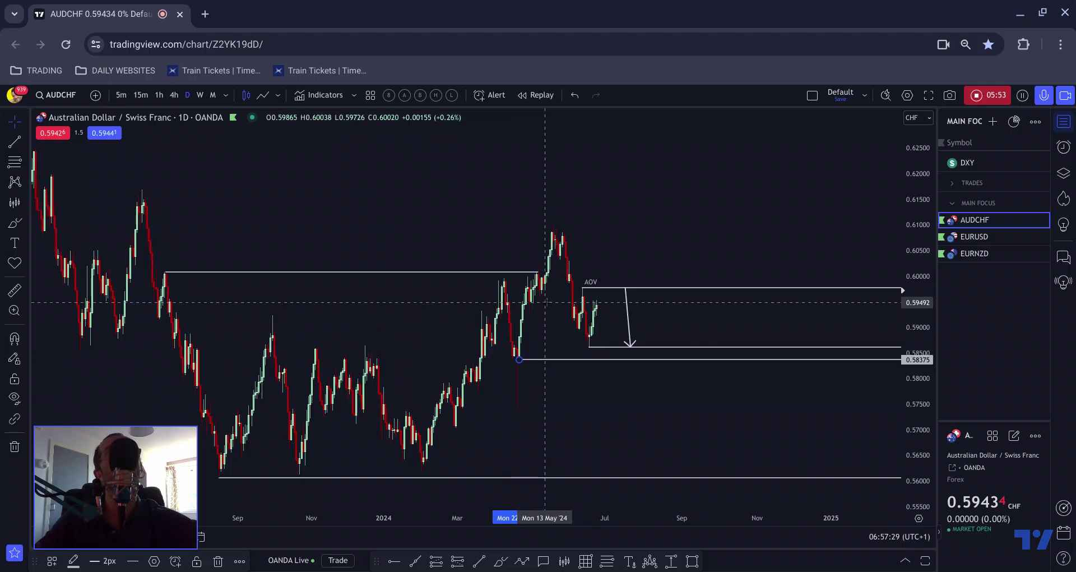
{"action": "scroll", "coordinate": [540, 354], "scroll_direction": "down", "scroll_amount": 1}
{"action": "scroll", "coordinate": [529, 362], "scroll_direction": "up", "scroll_amount": 1}
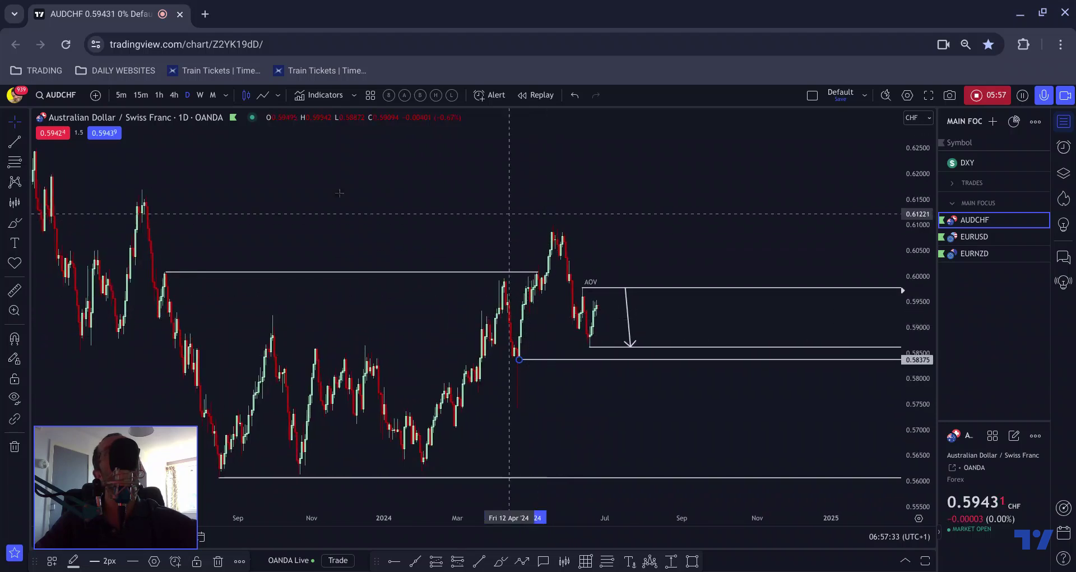
{"action": "scroll", "coordinate": [495, 258], "scroll_direction": "down", "scroll_amount": 1}
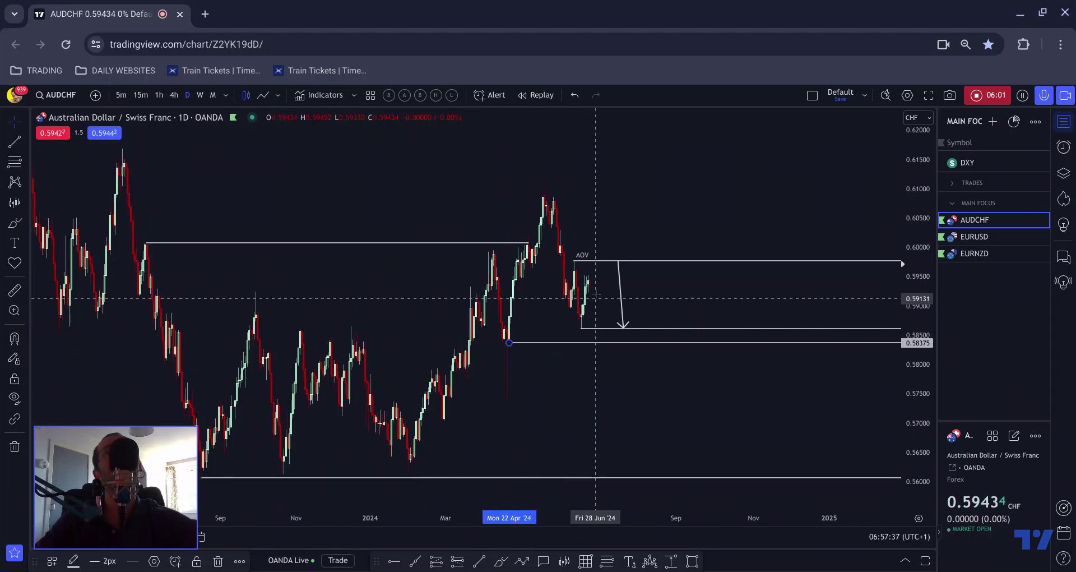
- Brush a possible rise past the AOV level with a drop to the raised ray, a falling line along the lows, and the recent swings
{"action": "left_click", "coordinate": [500, 561]}
{"action": "mouse_move", "coordinate": [591, 279]}
{"action": "left_mouse_down"}
{"action": "mouse_move", "coordinate": [600, 259]}
{"action": "mouse_move", "coordinate": [618, 343]}
{"action": "left_mouse_up"}
{"action": "left_click_drag", "start_coordinate": [522, 289], "coordinate": [577, 329]}
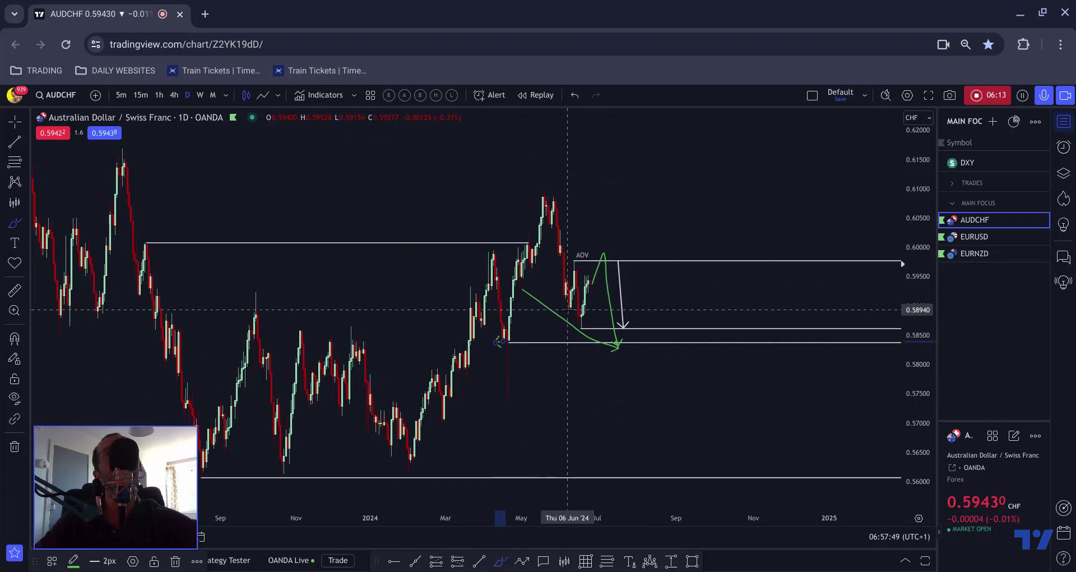
{"action": "mouse_move", "coordinate": [583, 309]}
{"action": "left_mouse_down"}
{"action": "mouse_move", "coordinate": [576, 266]}
{"action": "mouse_move", "coordinate": [583, 328]}
{"action": "mouse_move", "coordinate": [606, 242]}
{"action": "left_mouse_up"}
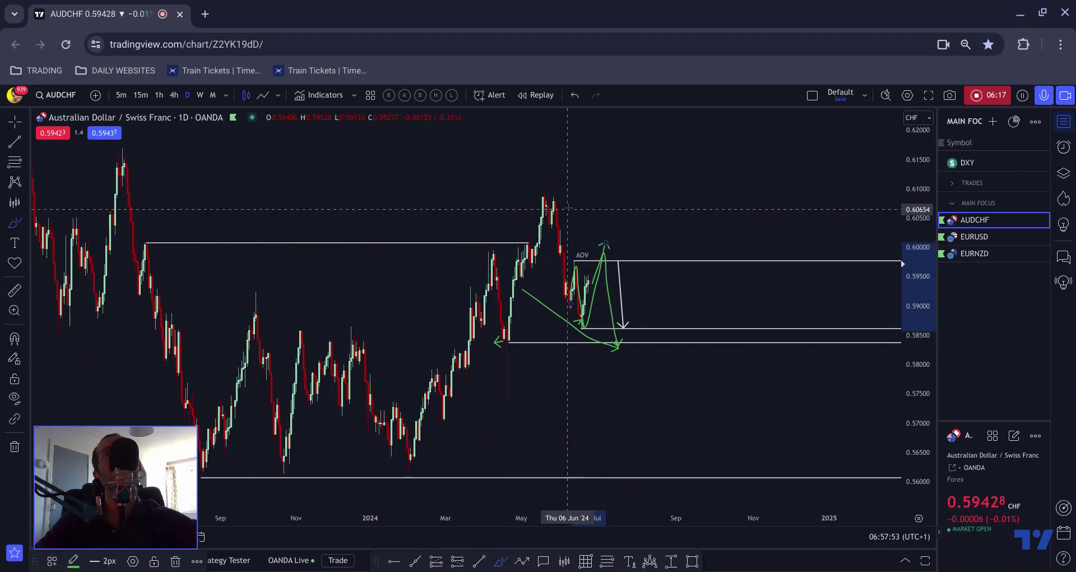
- Brush a falling line from the May peak, a rally above 0.615, marks at the prior highs, and a decline to about 0.580
{"action": "left_click_drag", "start_coordinate": [542, 192], "coordinate": [626, 282]}
{"action": "left_click_drag", "start_coordinate": [618, 343], "coordinate": [630, 164]}
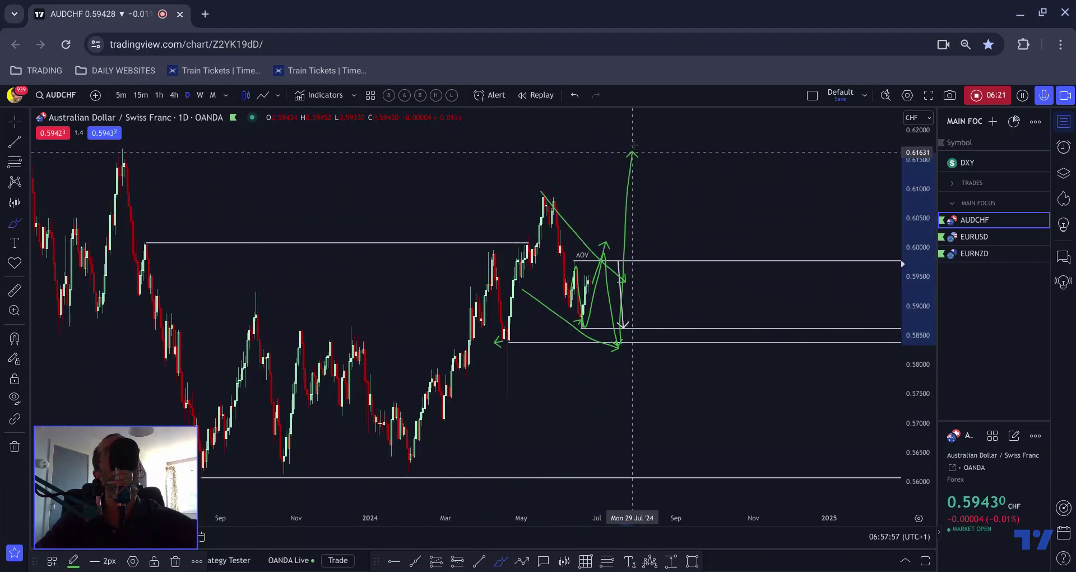
{"action": "left_click_drag", "start_coordinate": [169, 152], "coordinate": [95, 150]}
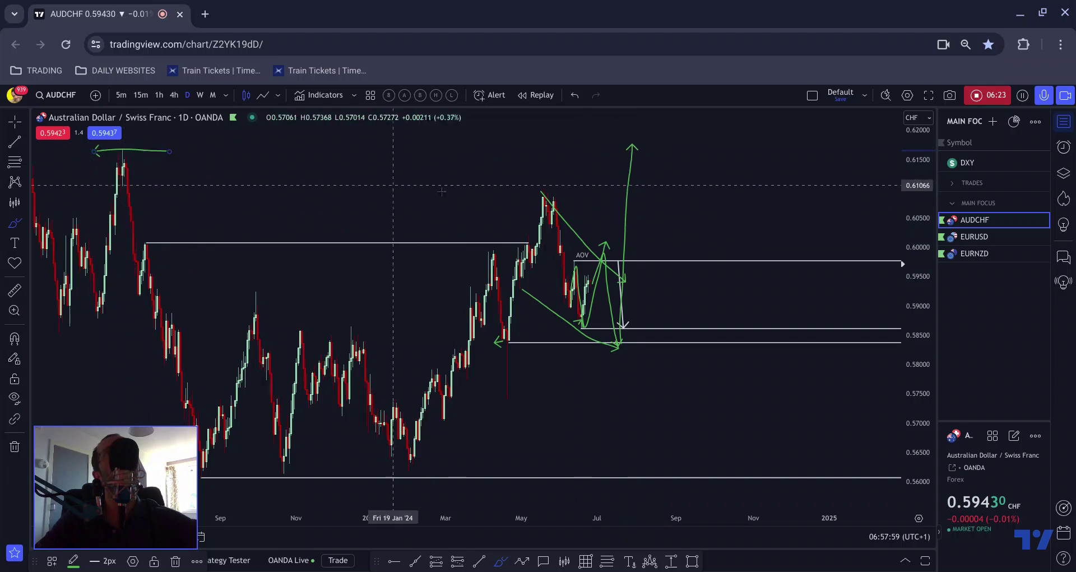
{"action": "left_click_drag", "start_coordinate": [552, 187], "coordinate": [522, 190]}
{"action": "mouse_move", "coordinate": [632, 136]}
{"action": "left_mouse_down"}
{"action": "mouse_move", "coordinate": [530, 182]}
{"action": "mouse_move", "coordinate": [466, 263]}
{"action": "left_mouse_up"}
{"action": "left_click_drag", "start_coordinate": [631, 139], "coordinate": [664, 367]}
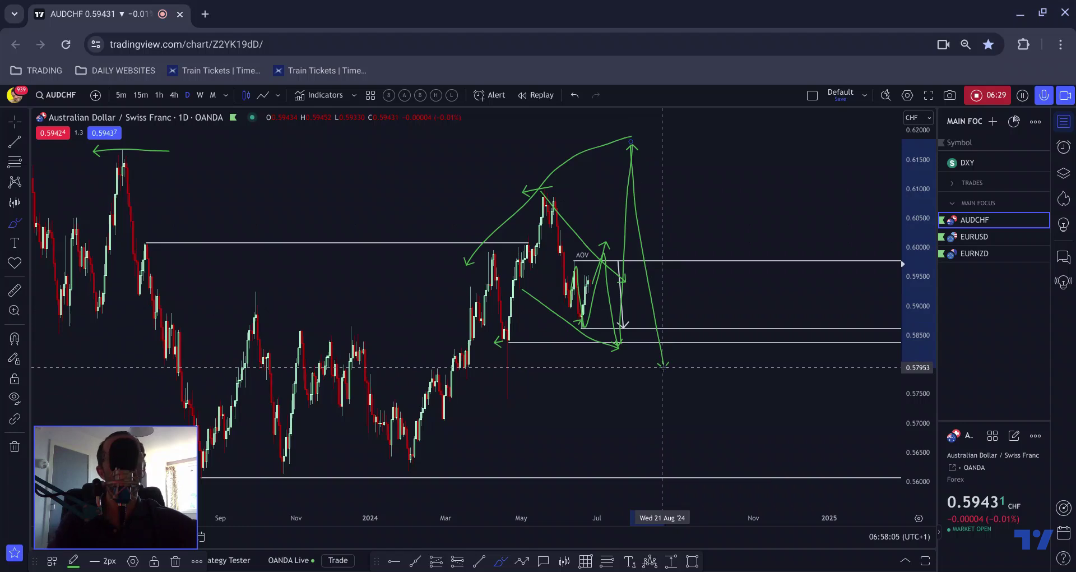
- Undo all the green brush strokes and the last move of the April horizontal ray
{"action": "key", "text": "ctrl+z"}
{"action": "key", "text": "ctrl+z"}
{"action": "key", "text": "ctrl+z"}
{"action": "key", "text": "ctrl+z"}
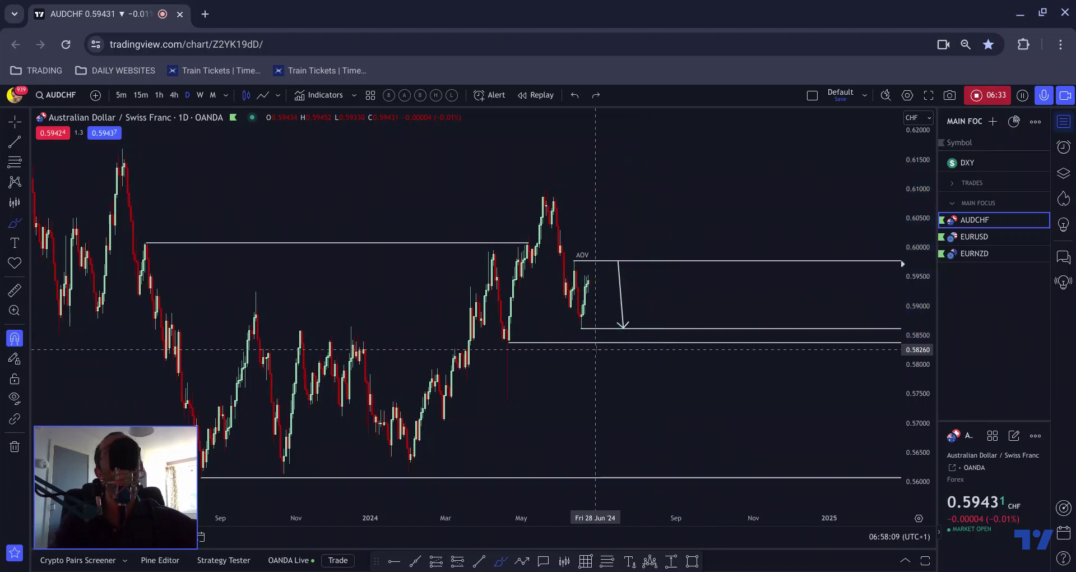
{"action": "key", "text": "ctrl+z"}
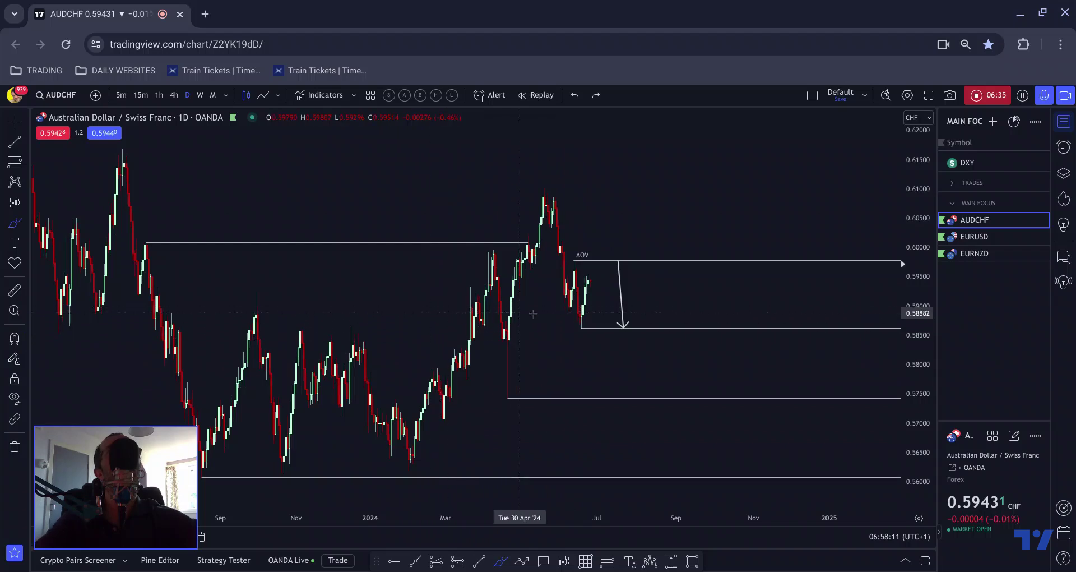
- Brush a possible rise from the latest daily candle to above the May peak, and delete the stroke
{"action": "scroll", "coordinate": [576, 275], "scroll_direction": "up", "scroll_amount": 1}
{"action": "scroll", "coordinate": [576, 274], "scroll_direction": "up", "scroll_amount": 1}
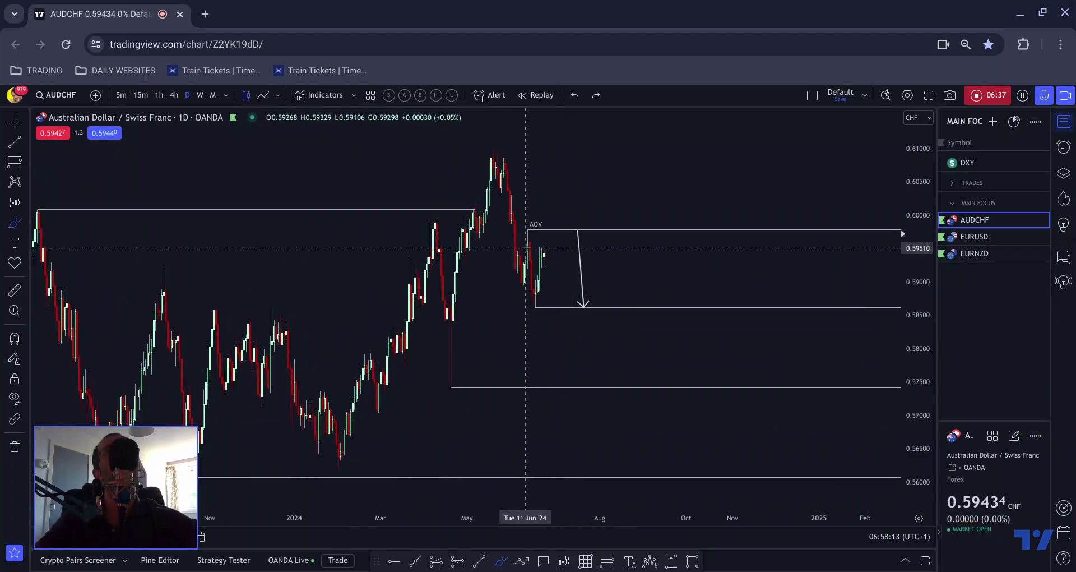
{"action": "scroll", "coordinate": [529, 235], "scroll_direction": "down", "scroll_amount": 1}
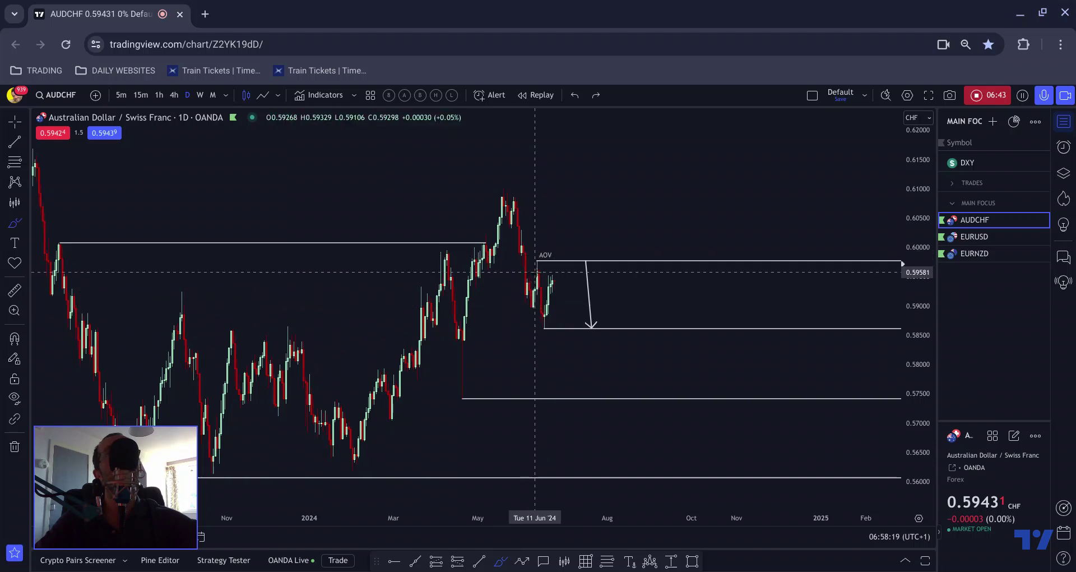
{"action": "scroll", "coordinate": [537, 300], "scroll_direction": "up", "scroll_amount": 2}
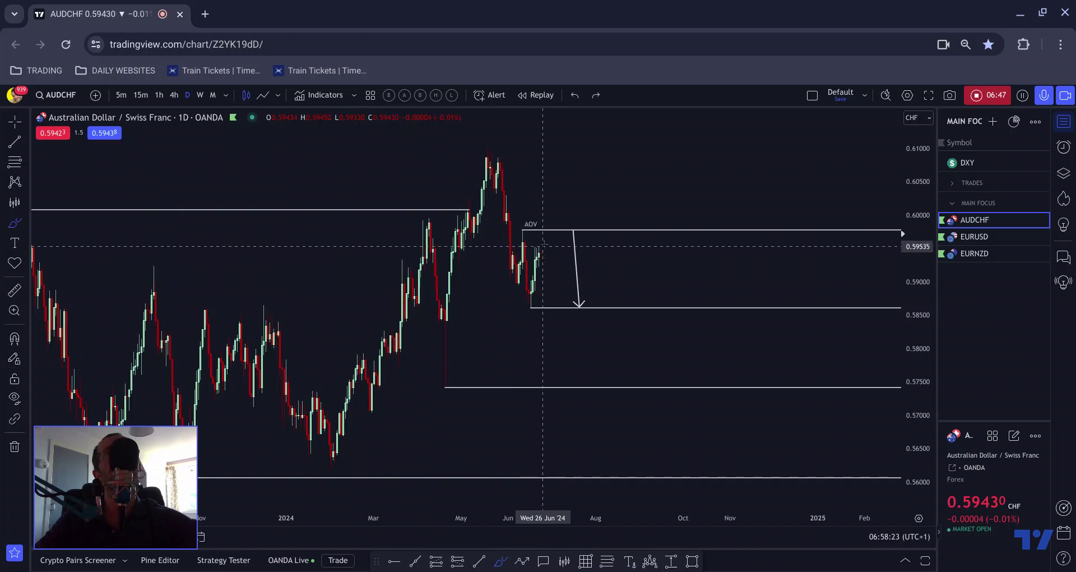
{"action": "scroll", "coordinate": [520, 294], "scroll_direction": "down", "scroll_amount": 3}
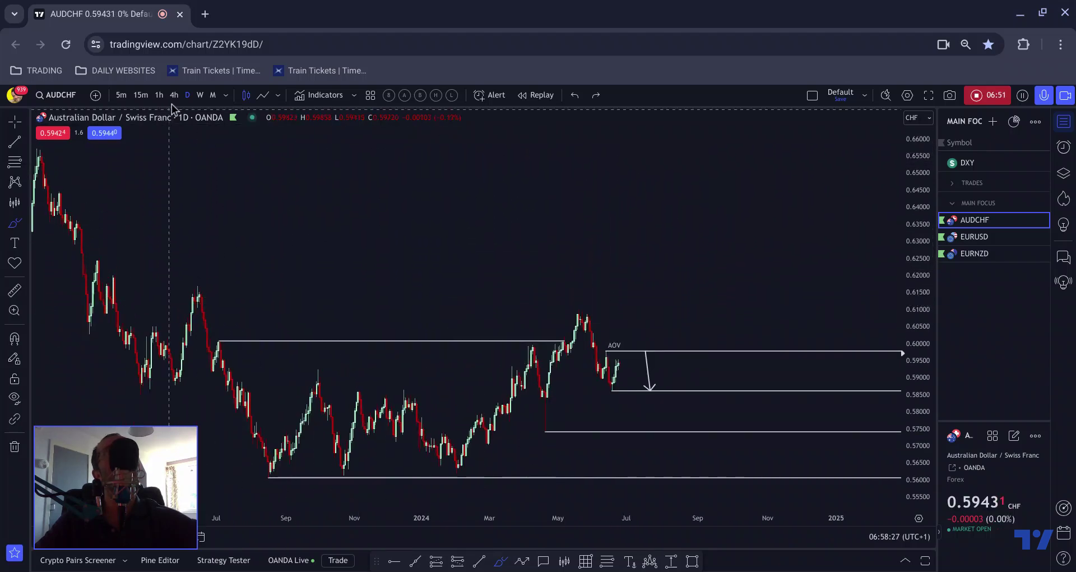
{"action": "scroll", "coordinate": [566, 517], "scroll_direction": "up", "scroll_amount": 3}
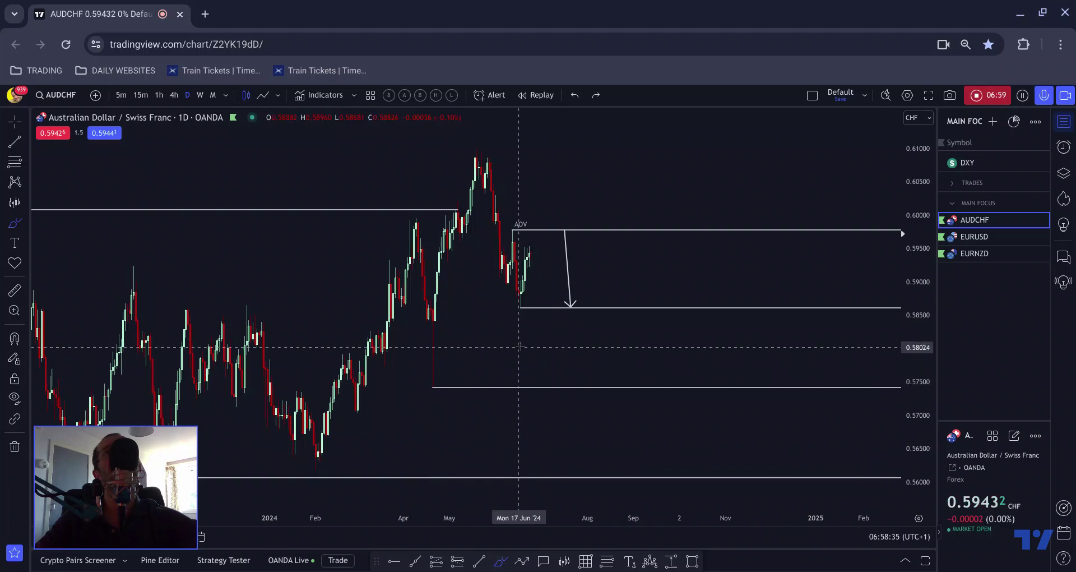
{"action": "mouse_move", "coordinate": [533, 255]}
{"action": "left_mouse_down"}
{"action": "mouse_move", "coordinate": [540, 228]}
{"action": "mouse_move", "coordinate": [558, 317]}
{"action": "mouse_move", "coordinate": [591, 141]}
{"action": "left_mouse_up"}
{"action": "key", "text": "Delete"}
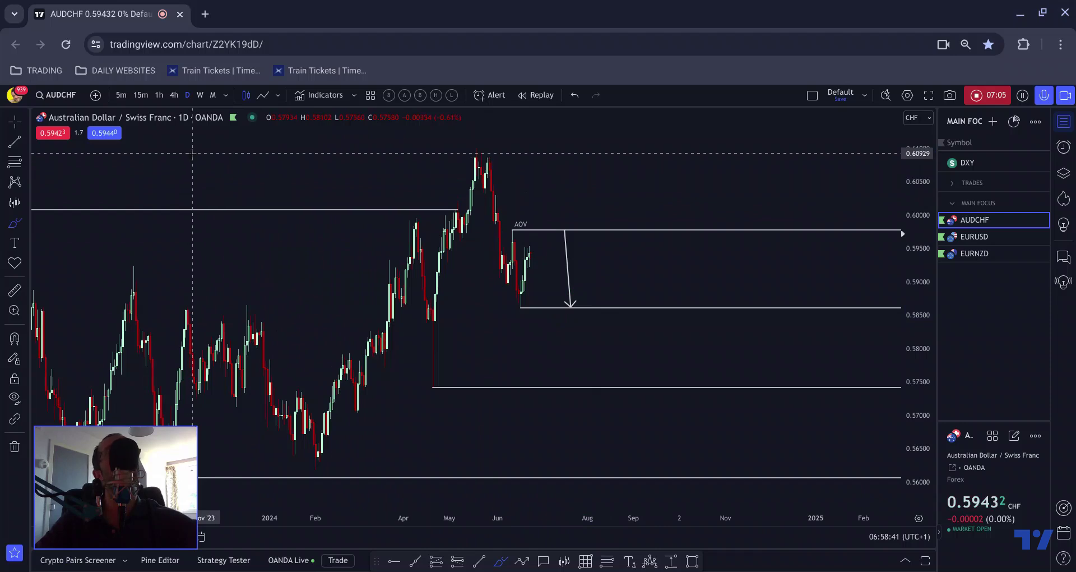
- Switch AUDCHF to the 4-hour timeframe with the recent swings and the AOV level in view
{"action": "scroll", "coordinate": [192, 152], "scroll_direction": "left", "scroll_amount": 3}
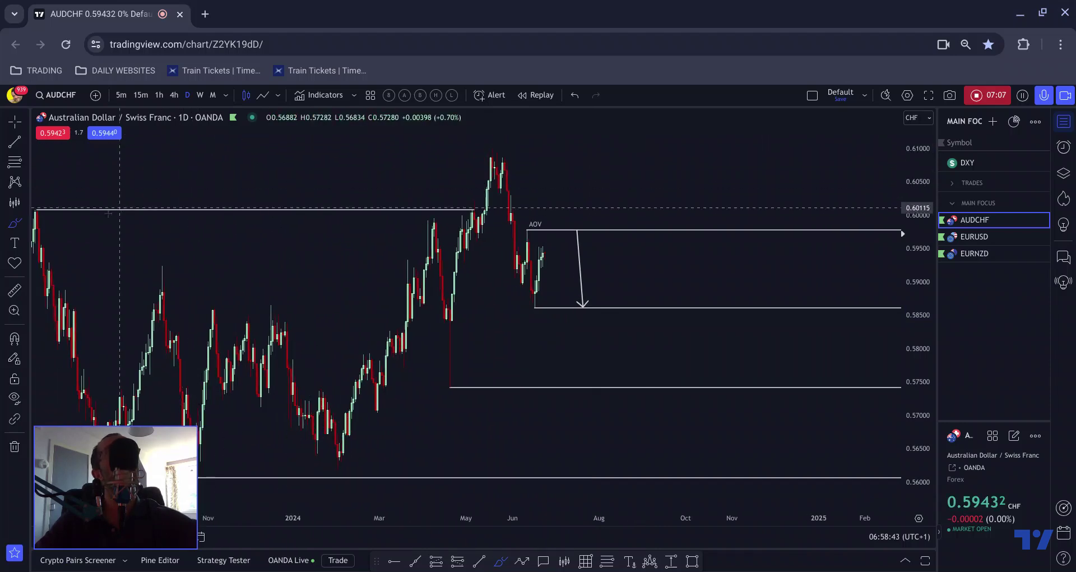
{"action": "scroll", "coordinate": [450, 281], "scroll_direction": "down", "scroll_amount": 2}
{"action": "scroll", "coordinate": [525, 282], "scroll_direction": "up", "scroll_amount": 1}
{"action": "scroll", "coordinate": [512, 273], "scroll_direction": "up", "scroll_amount": 2}
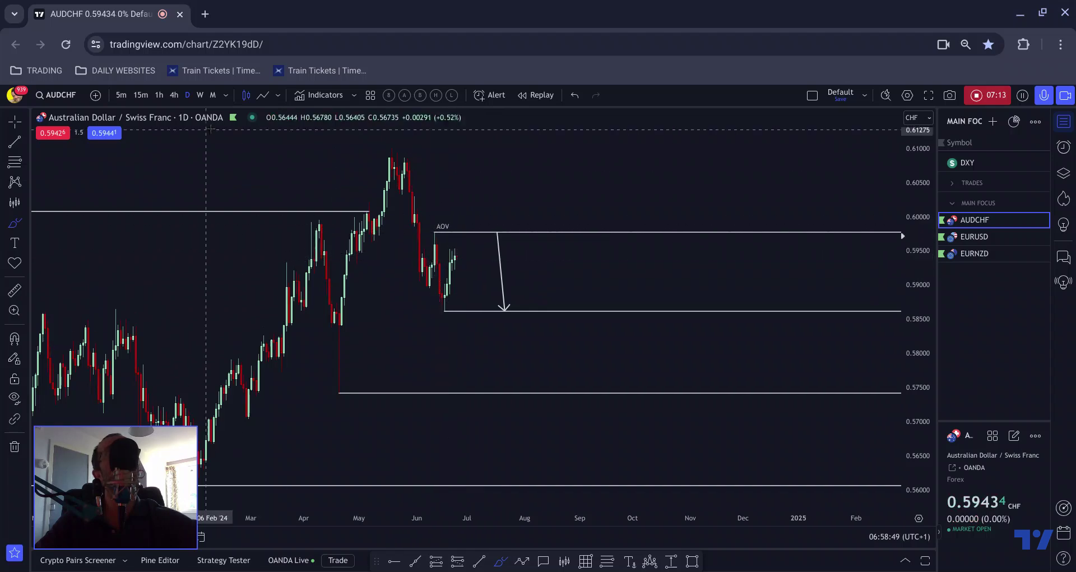
{"action": "left_click", "coordinate": [175, 97]}
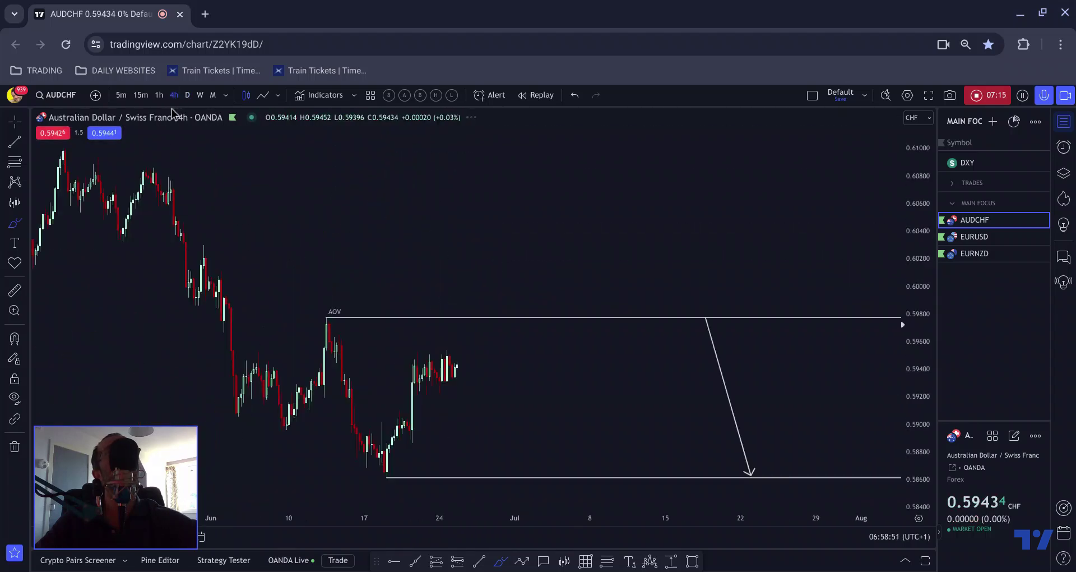
{"action": "scroll", "coordinate": [404, 382], "scroll_direction": "down", "scroll_amount": 4}
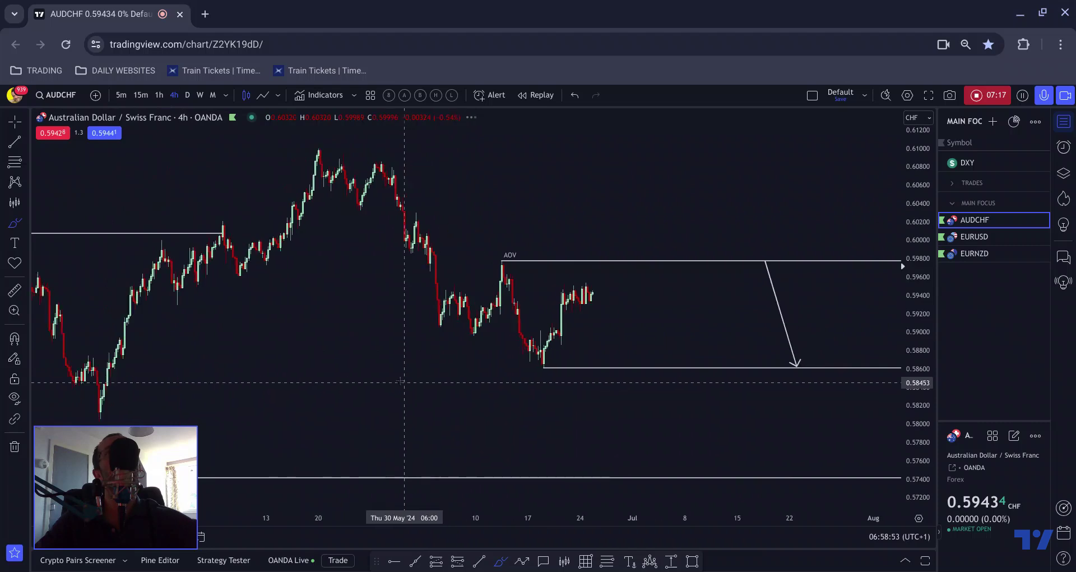
{"action": "scroll", "coordinate": [401, 381], "scroll_direction": "up", "scroll_amount": 3}
- Draw a vertical trend line along the 19 June rise from 0.58877 to 0.59506, shift it to the latest candles, and delete it
{"action": "key", "text": "alt+t"}
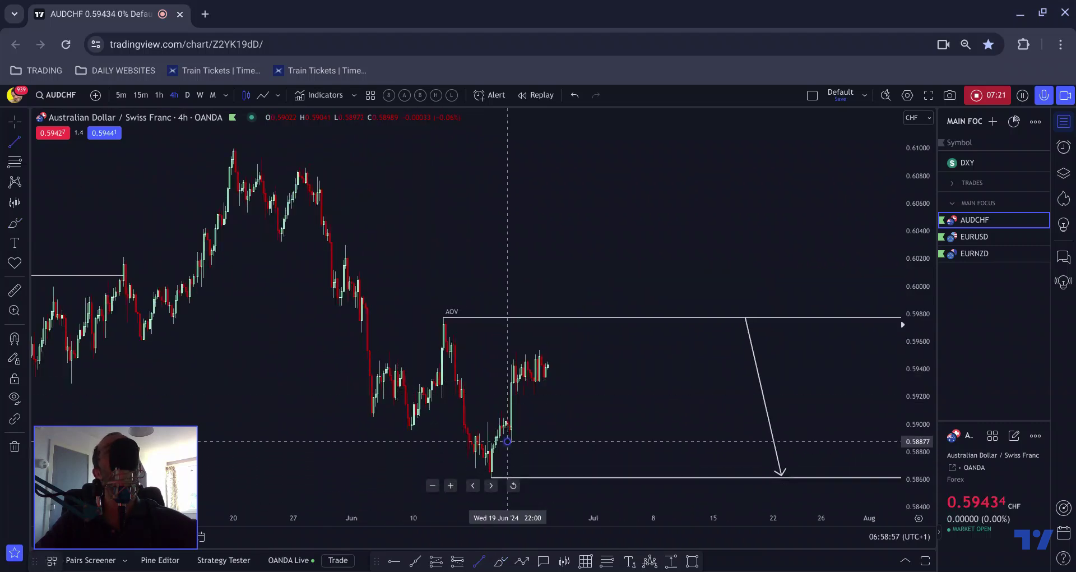
{"action": "left_click", "coordinate": [508, 441]}
{"action": "left_click", "coordinate": [507, 355]}
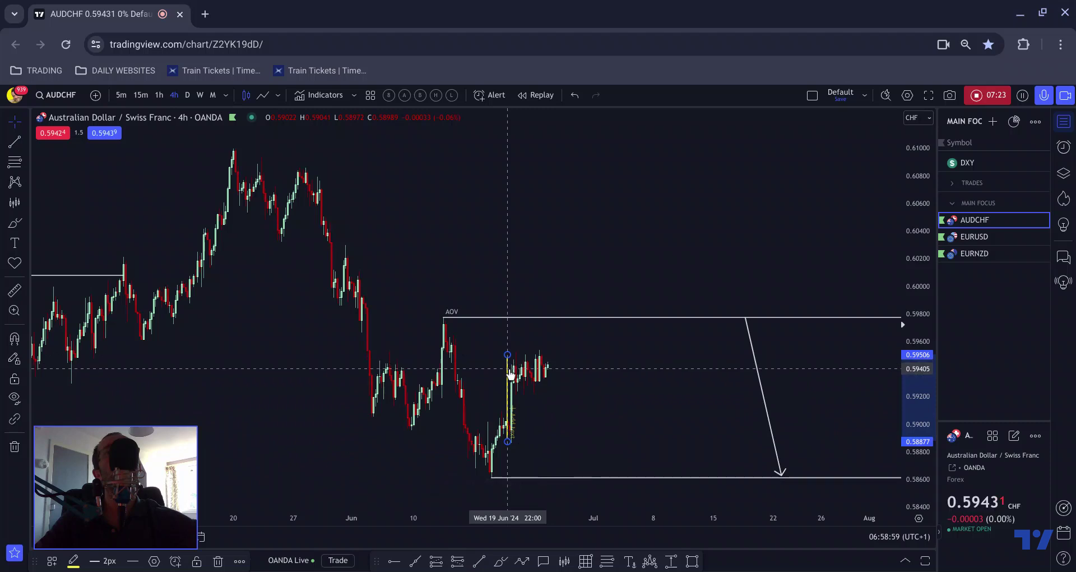
{"action": "left_click_drag", "start_coordinate": [508, 377], "coordinate": [543, 329]}
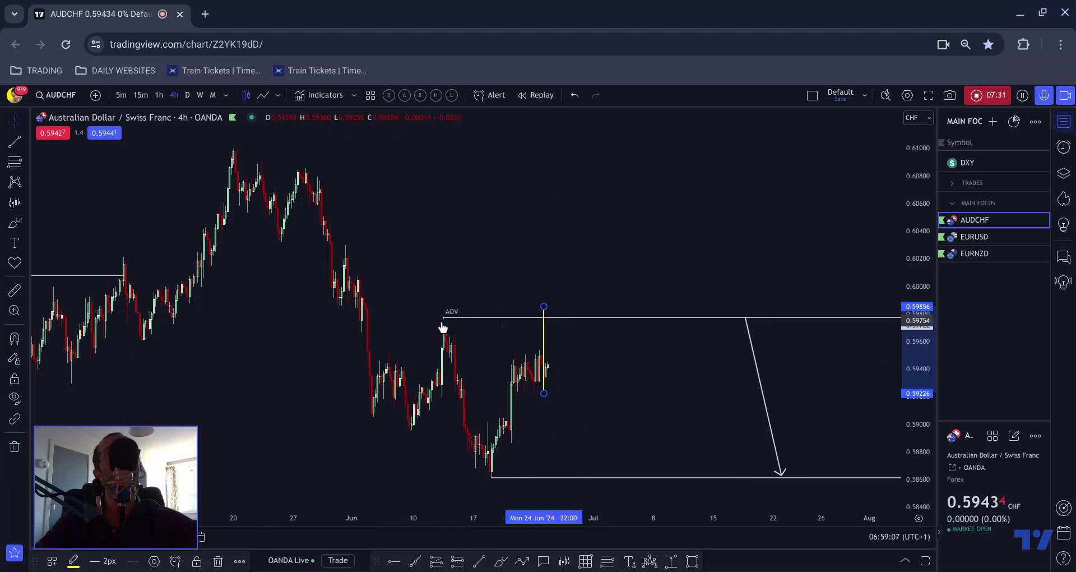
{"action": "key", "text": "Delete"}
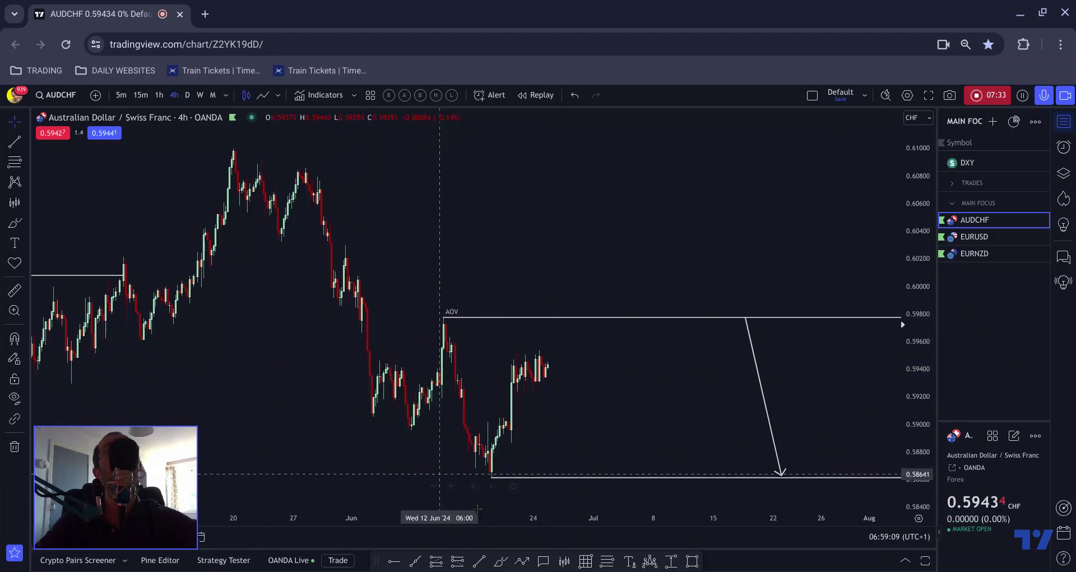
- Brush two falling arrows along the lows and highs of the decline around the start of June, and undo both
{"action": "left_click", "coordinate": [502, 560]}
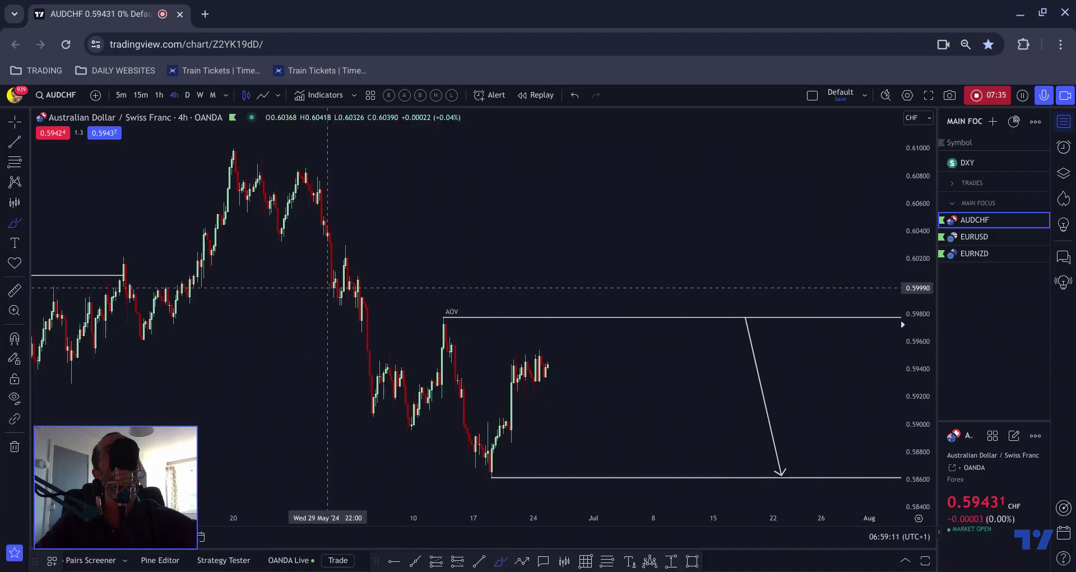
{"action": "left_click_drag", "start_coordinate": [332, 290], "coordinate": [361, 327]}
{"action": "left_click_drag", "start_coordinate": [345, 260], "coordinate": [372, 298]}
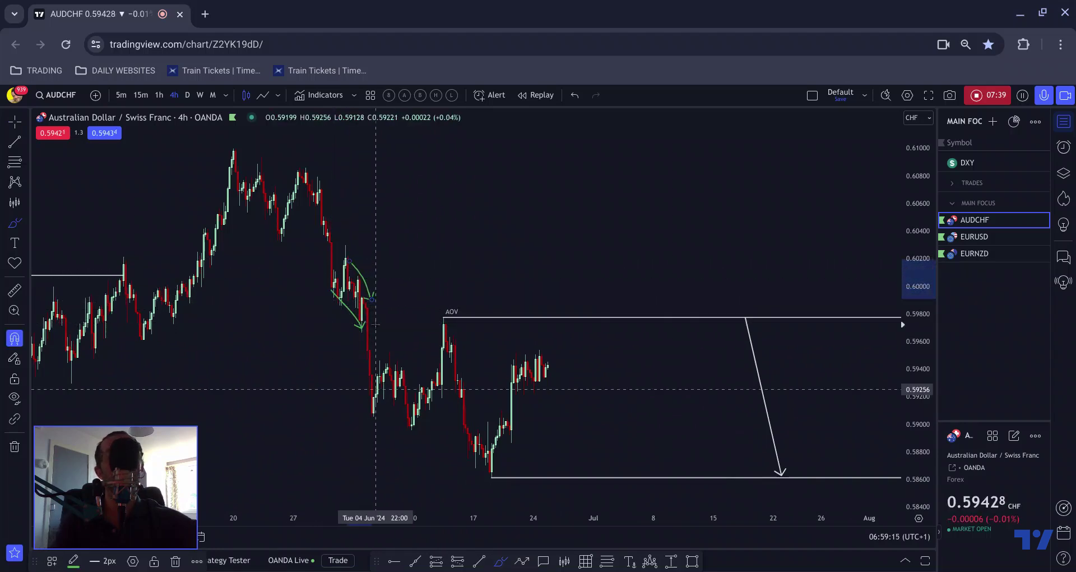
{"action": "key", "text": "ctrl+z"}
{"action": "key", "text": "ctrl+z"}
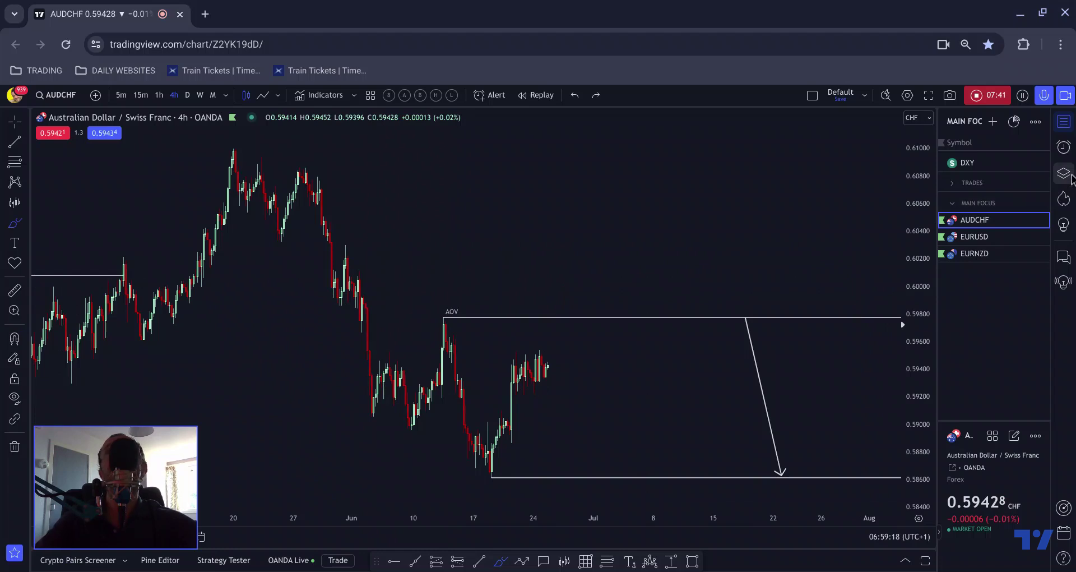
- Unhide the drawing group F, holding the projected short trade and the entry requirements note, from the chart's object list
{"action": "left_click", "coordinate": [1063, 173]}
{"action": "left_click", "coordinate": [1021, 193]}
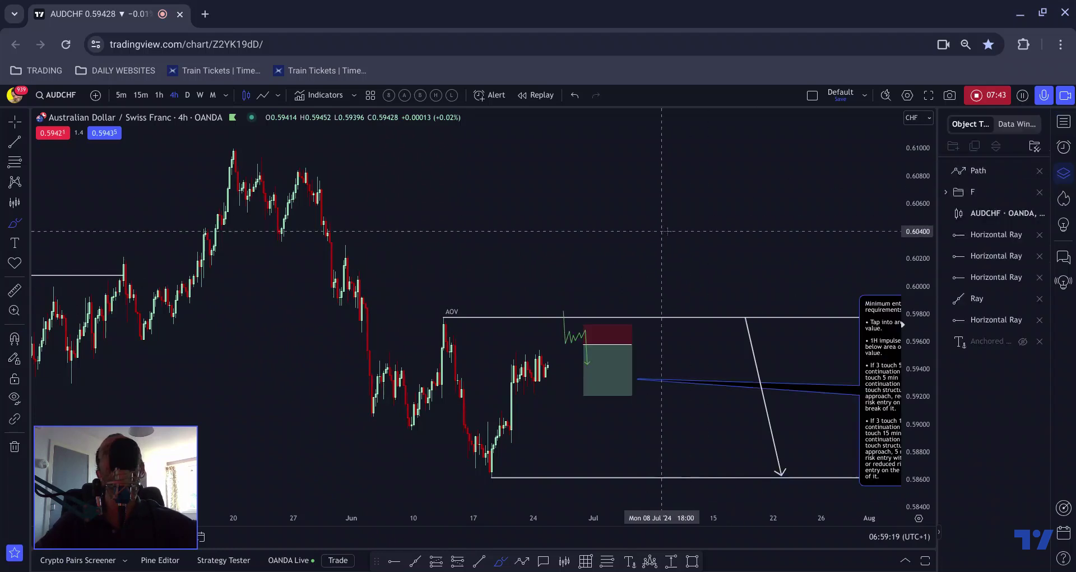
- Hide the white falling Path arrow, with the planned short trade and the full entry requirements note in view
{"action": "left_click", "coordinate": [1021, 171]}
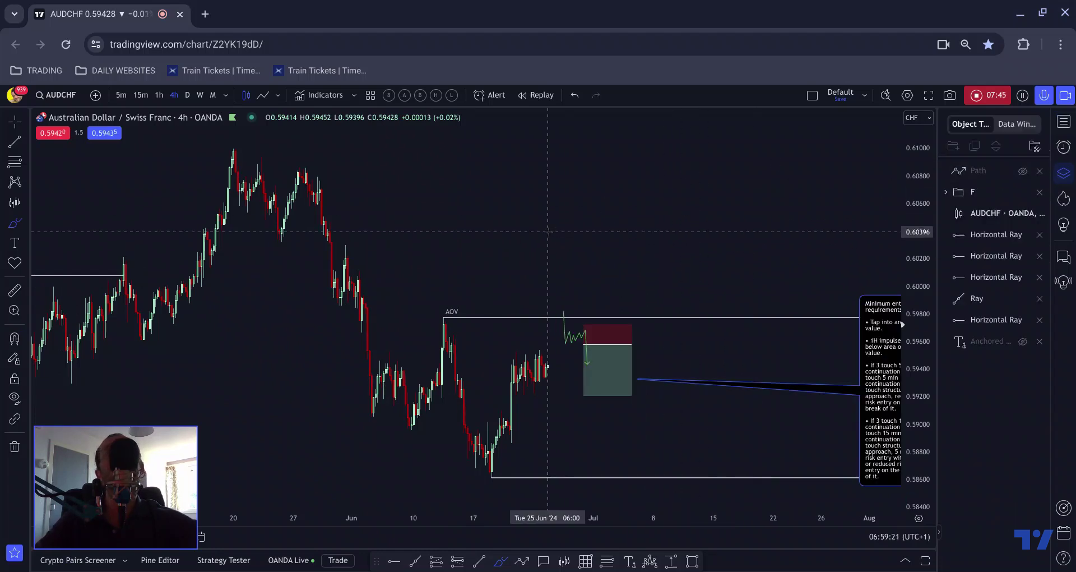
{"action": "left_click_drag", "start_coordinate": [431, 320], "coordinate": [424, 320]}
{"action": "left_click_drag", "start_coordinate": [537, 393], "coordinate": [427, 403]}
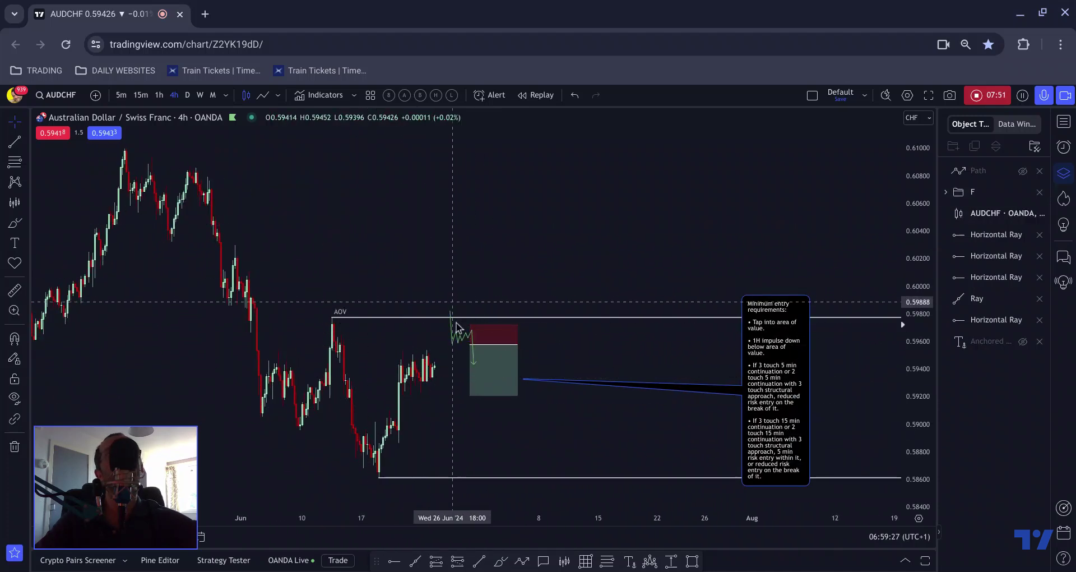
- Examine the minimum entry requirements note alongside the projected green zigzag and the short position below the AOV level
{"action": "left_click", "coordinate": [755, 381]}
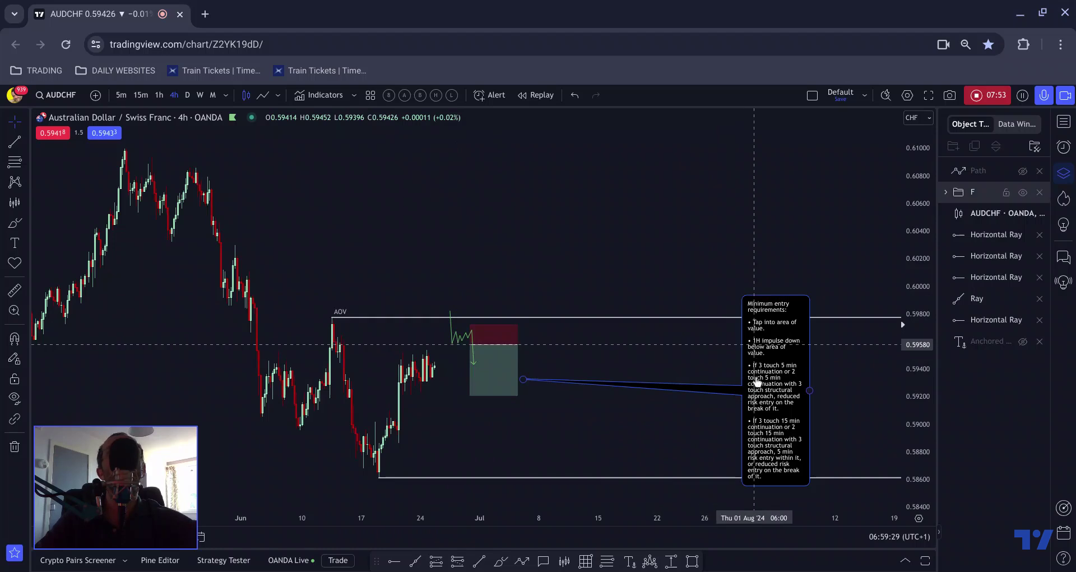
{"action": "left_click", "coordinate": [455, 342]}
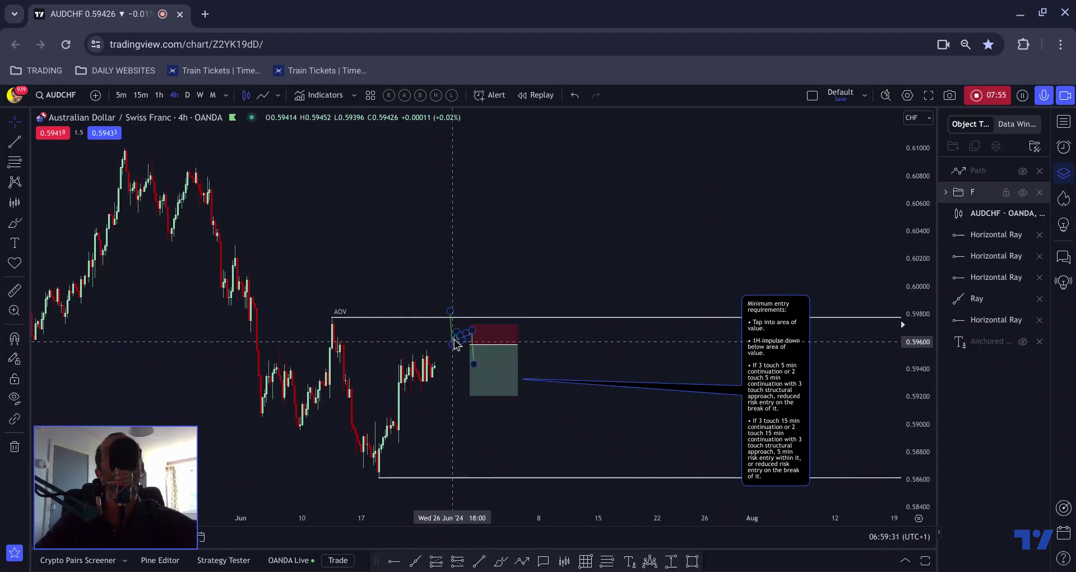
{"action": "left_click", "coordinate": [460, 351]}
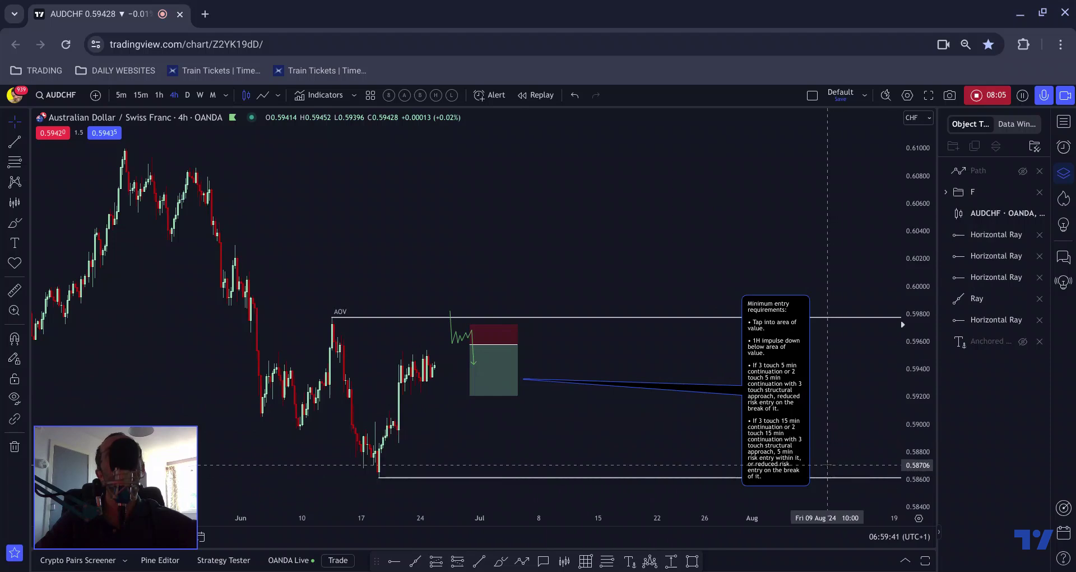
{"action": "left_click", "coordinate": [478, 334]}
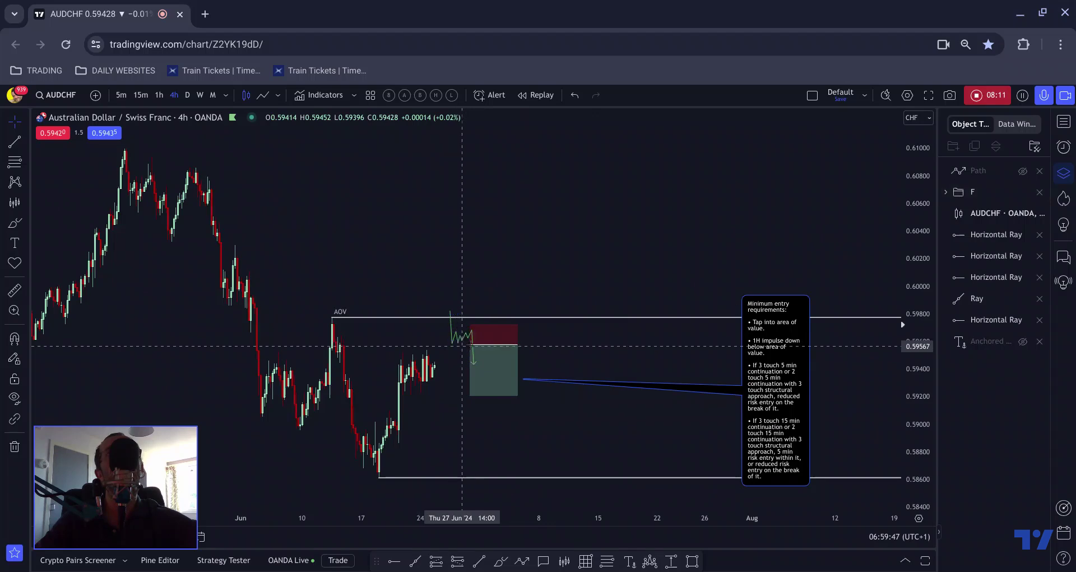
{"action": "left_click", "coordinate": [471, 338]}
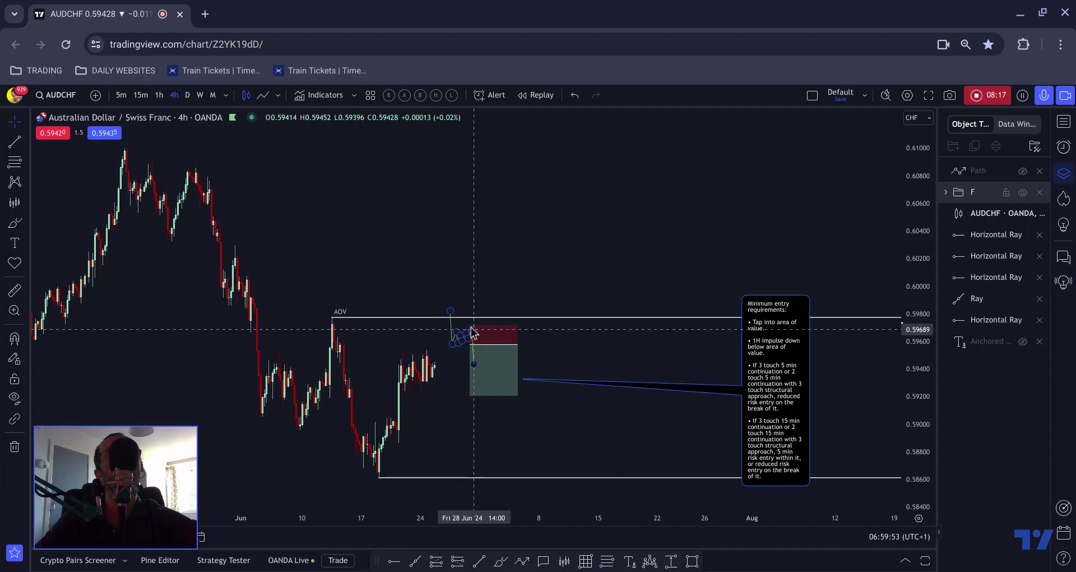
{"action": "left_click", "coordinate": [471, 346]}
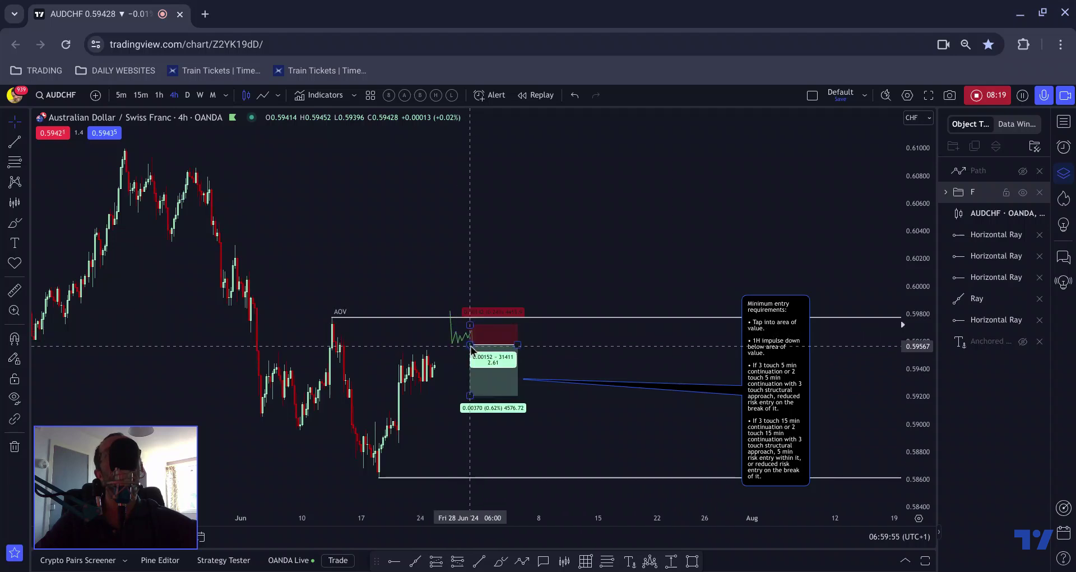
- Draw a Fib Retracement from the AOV level at 0.59783 down to the recent swing low at 0.58624
{"action": "scroll", "coordinate": [504, 387], "scroll_direction": "down", "scroll_amount": 5}
{"action": "left_click_drag", "start_coordinate": [510, 396], "coordinate": [370, 420]}
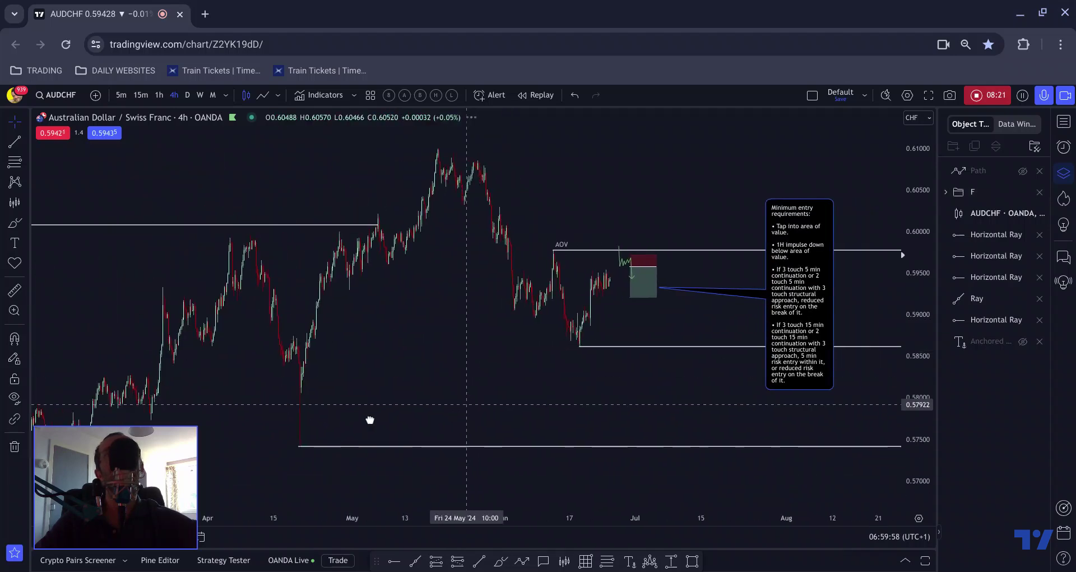
{"action": "left_click", "coordinate": [1023, 172]}
{"action": "left_click", "coordinate": [605, 563]}
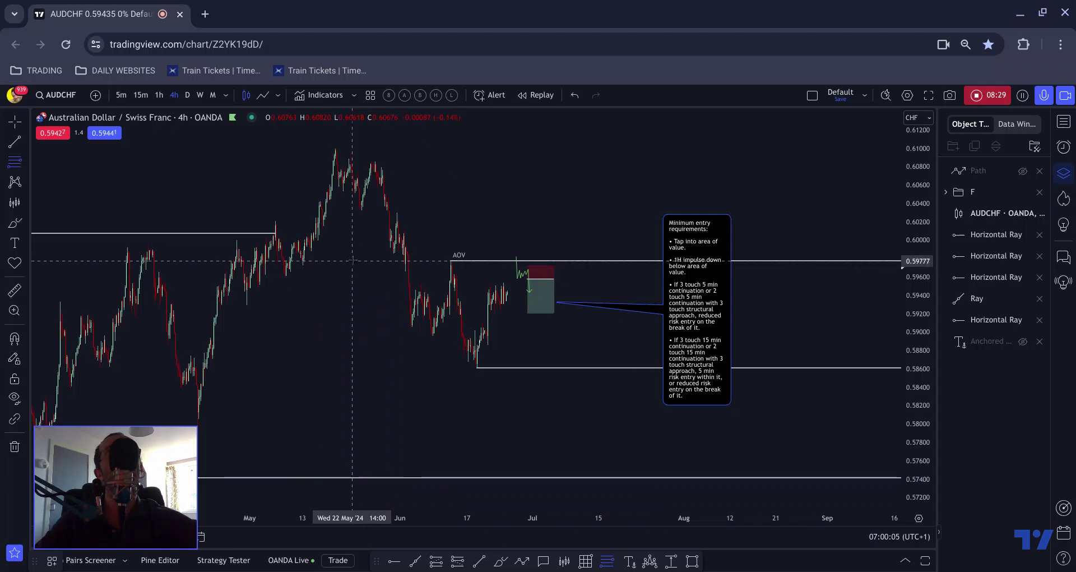
{"action": "left_click", "coordinate": [352, 259]}
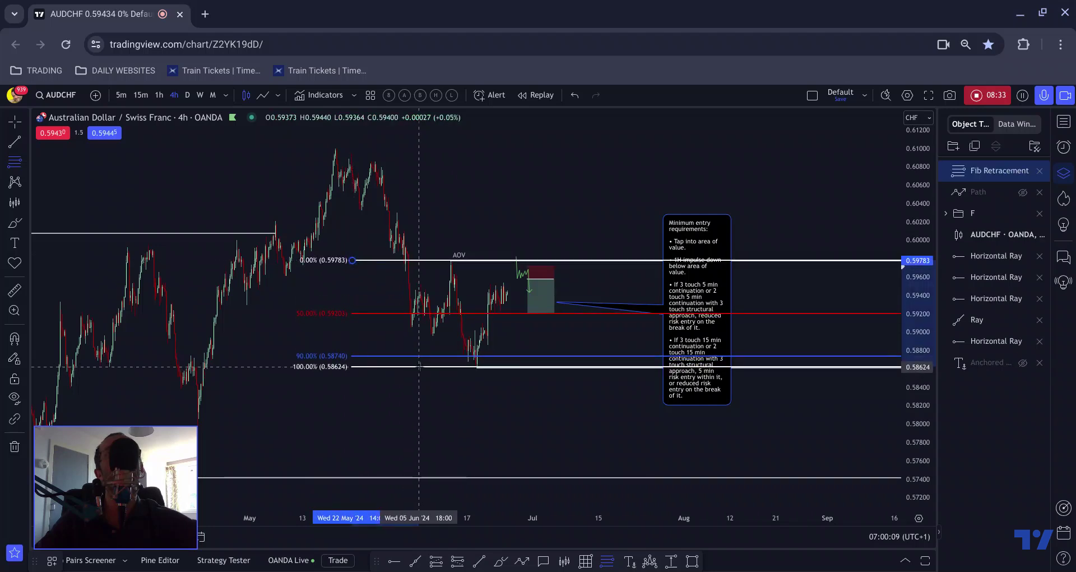
{"action": "left_click", "coordinate": [419, 366]}
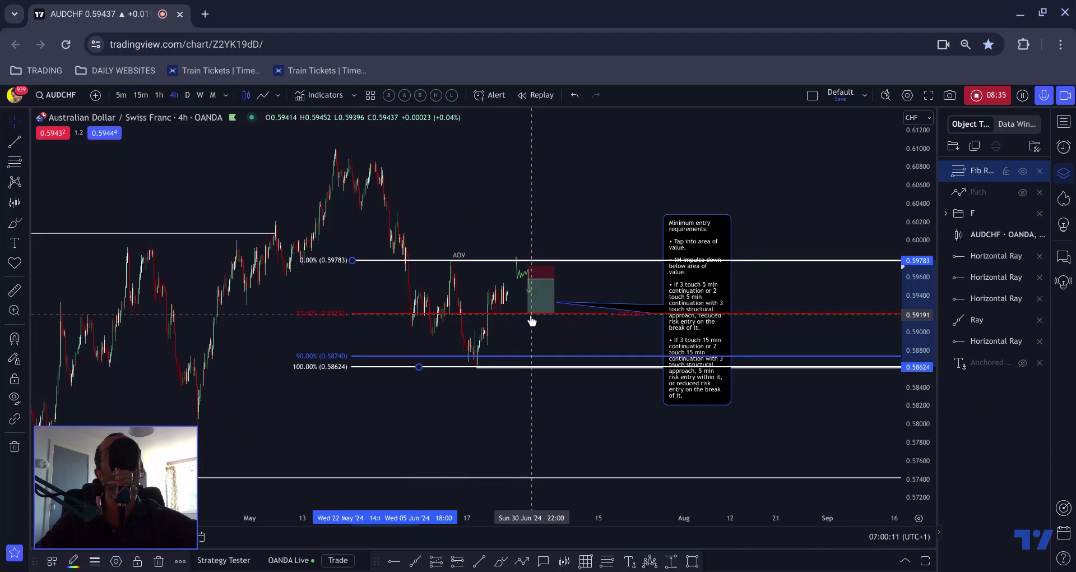
- Extend the short position's target to about the 90% Fib level at 0.58746, and undo the extension
{"action": "left_click", "coordinate": [532, 316]}
{"action": "left_click_drag", "start_coordinate": [527, 312], "coordinate": [522, 357]}
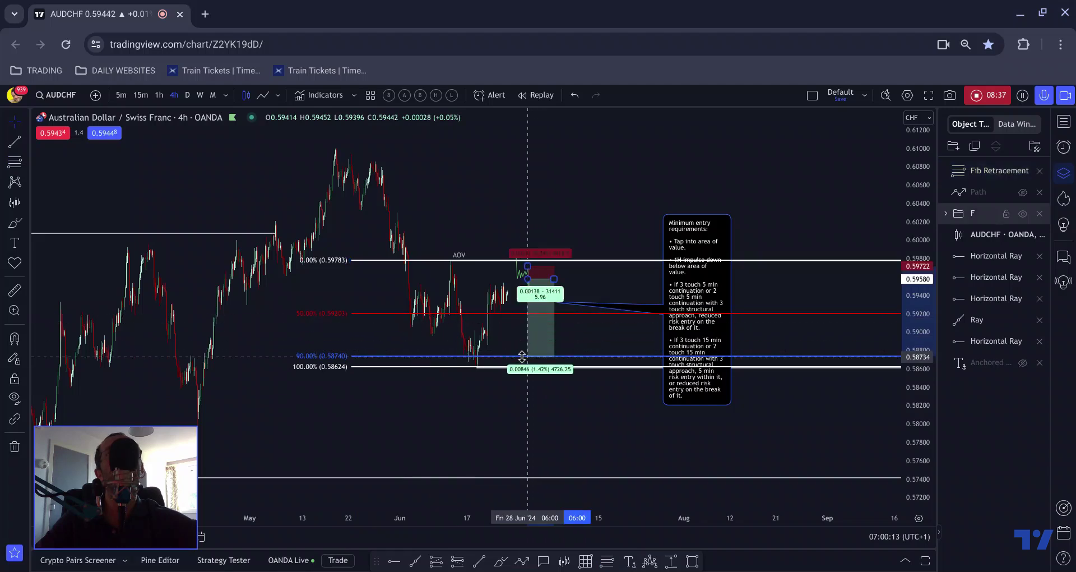
{"action": "left_click", "coordinate": [522, 357]}
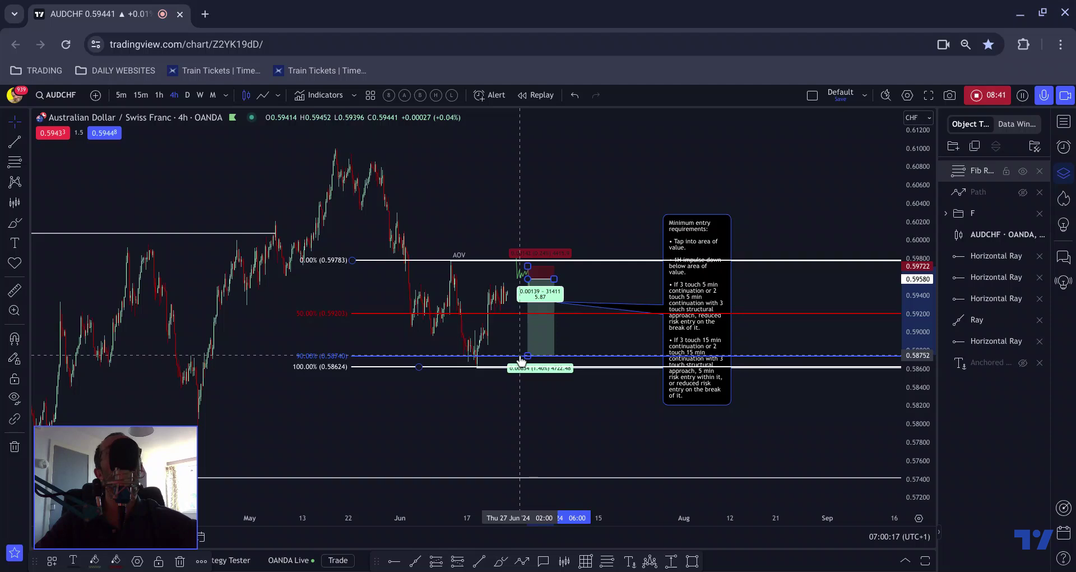
{"action": "left_click", "coordinate": [521, 360]}
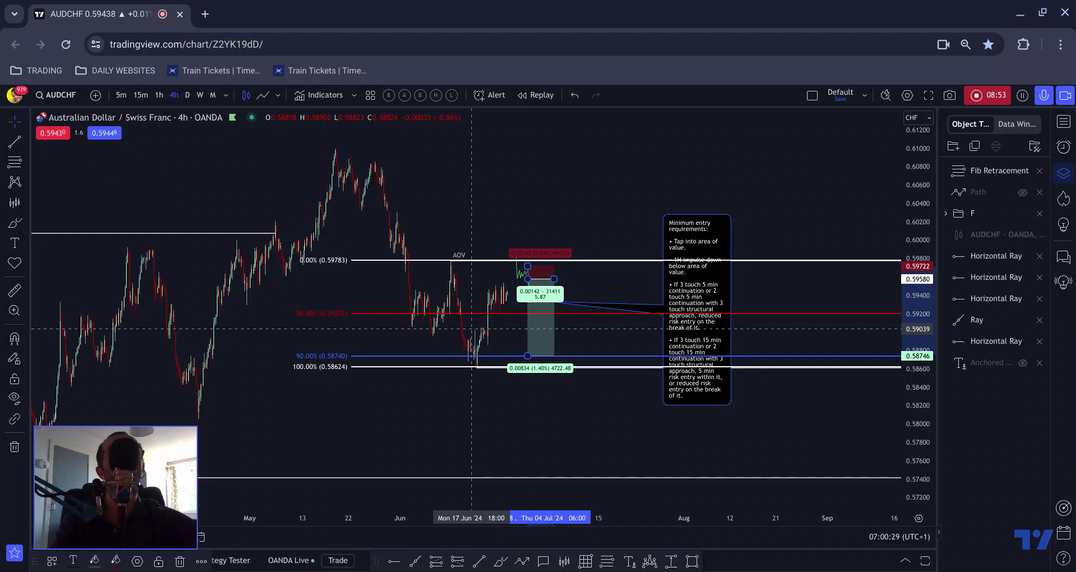
{"action": "key", "text": "ctrl+z"}
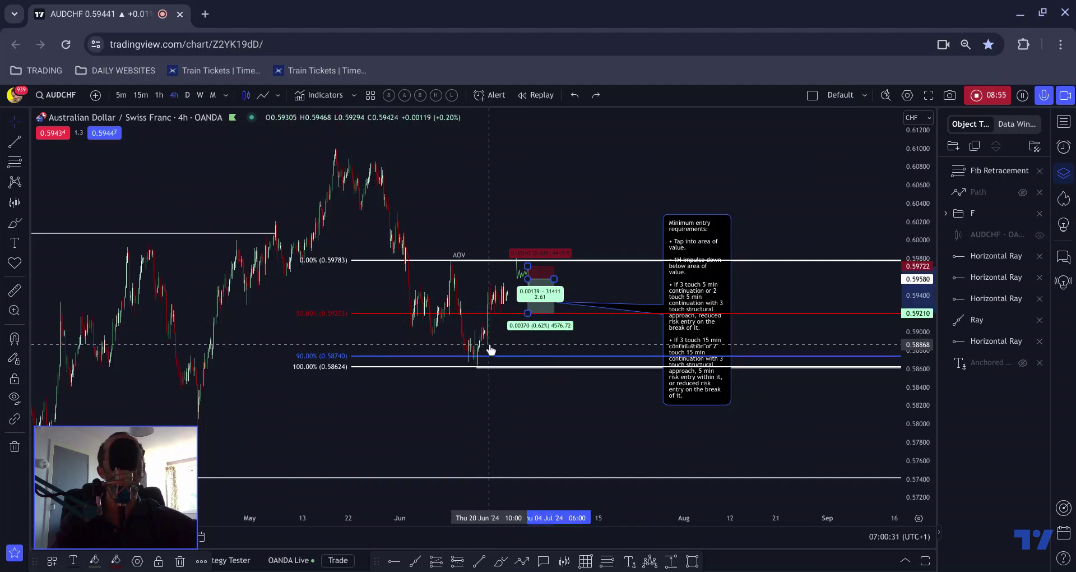
- Delete the Fib Retracement between the AOV level and the swing low
{"action": "left_click", "coordinate": [515, 361]}
{"action": "left_click", "coordinate": [514, 360]}
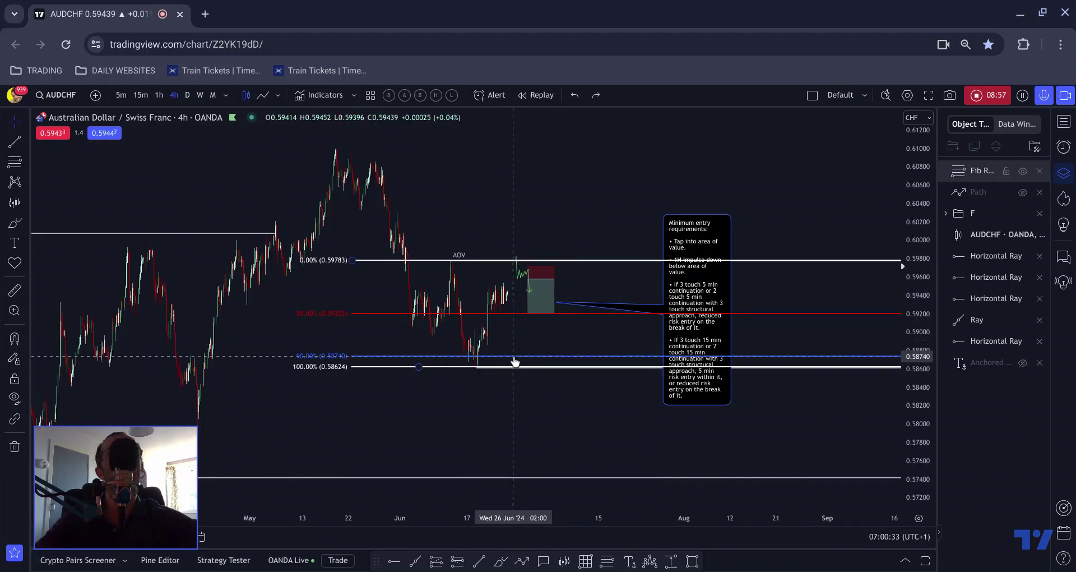
{"action": "key", "text": "Delete"}
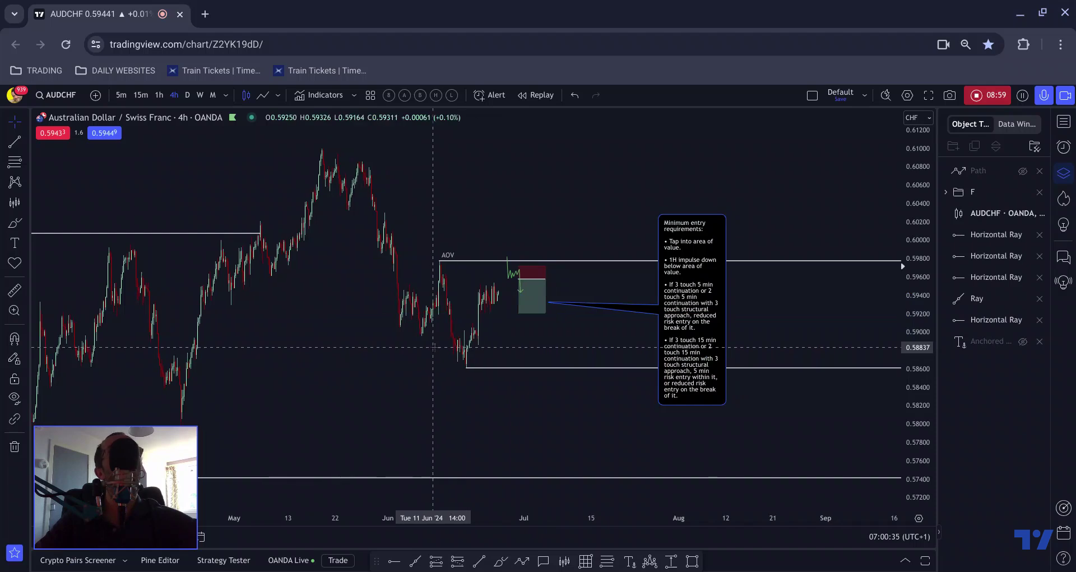
- Open the main focus watchlist and view EURUSD on the 4-hour timeframe around its AOV level
{"action": "scroll", "coordinate": [429, 347], "scroll_direction": "up", "scroll_amount": 2}
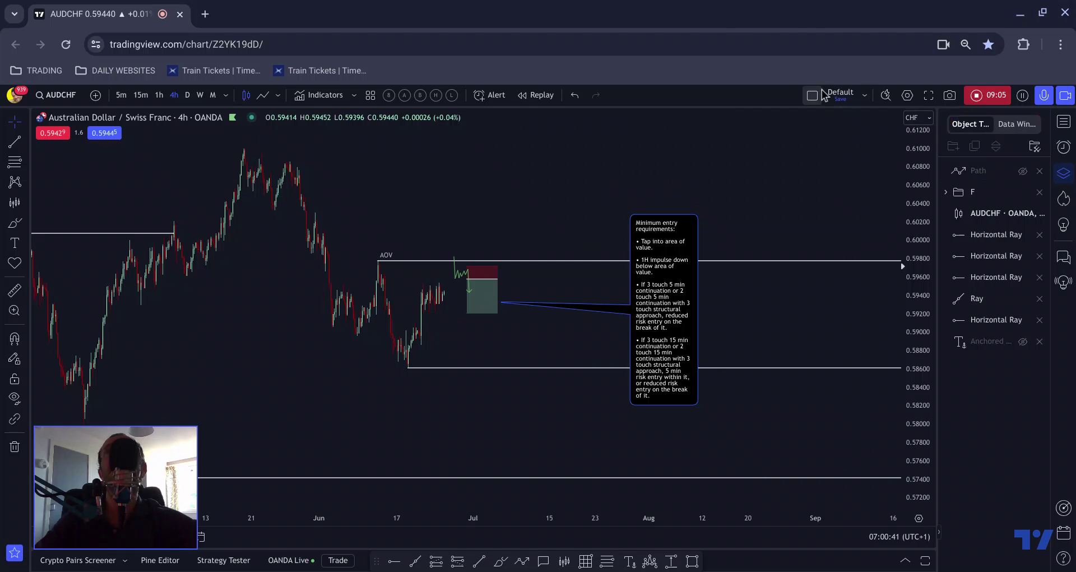
{"action": "left_click", "coordinate": [1063, 123]}
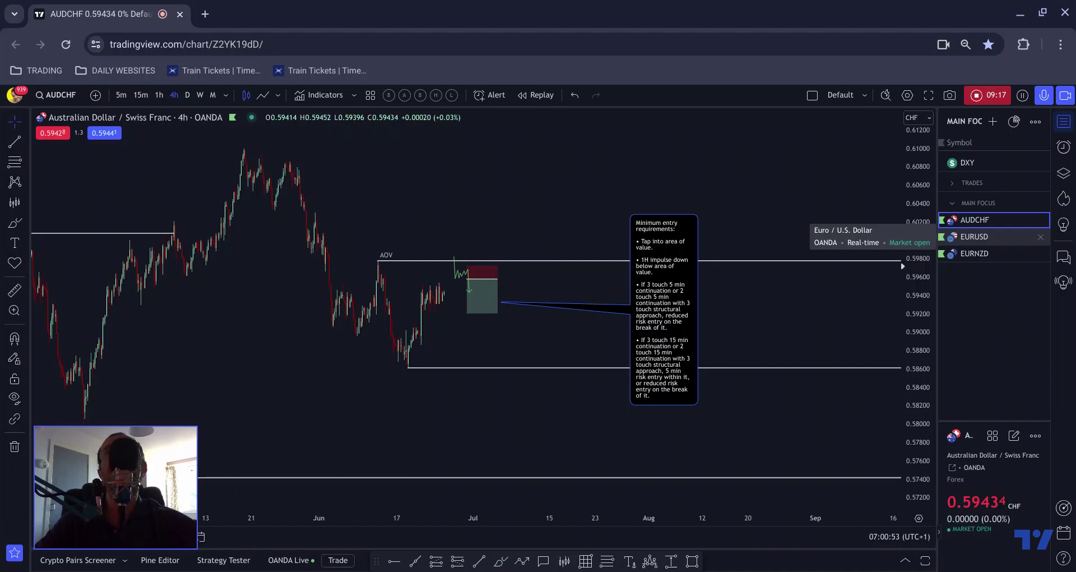
{"action": "left_click", "coordinate": [975, 237]}
{"action": "left_click_drag", "start_coordinate": [452, 251], "coordinate": [455, 288]}
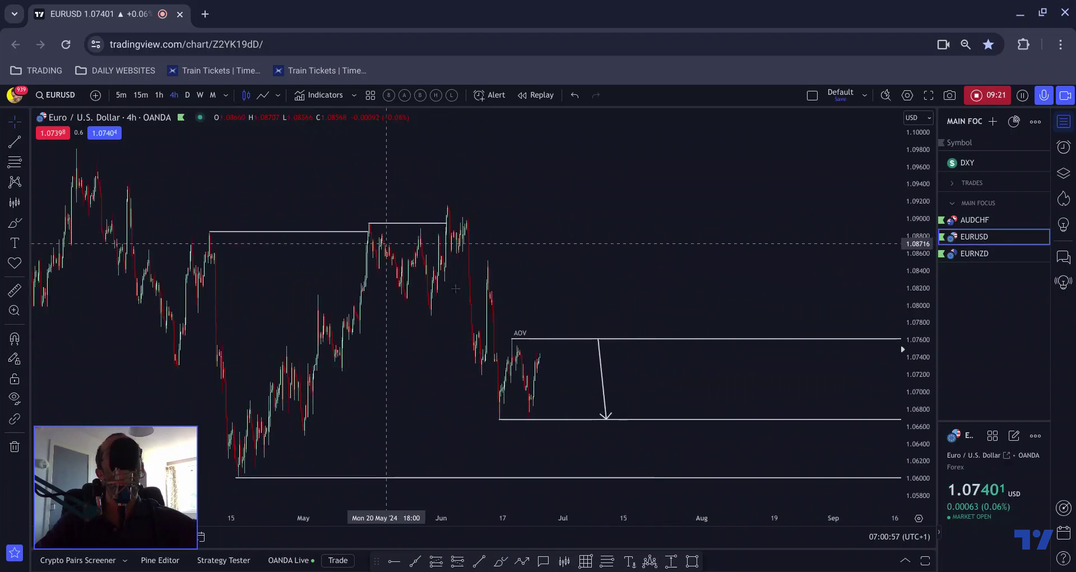
{"action": "left_click_drag", "start_coordinate": [588, 348], "coordinate": [650, 347]}
- Compare AUDCHF with EURUSD on the daily timeframe, with EURUSD's recent swings in close view
{"action": "left_click", "coordinate": [971, 224]}
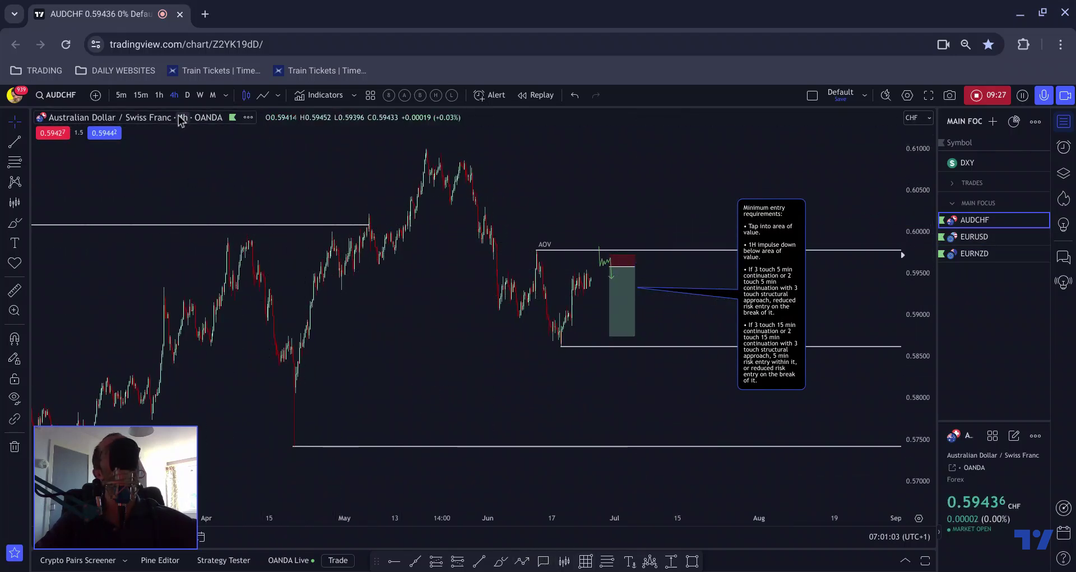
{"action": "left_click", "coordinate": [187, 95]}
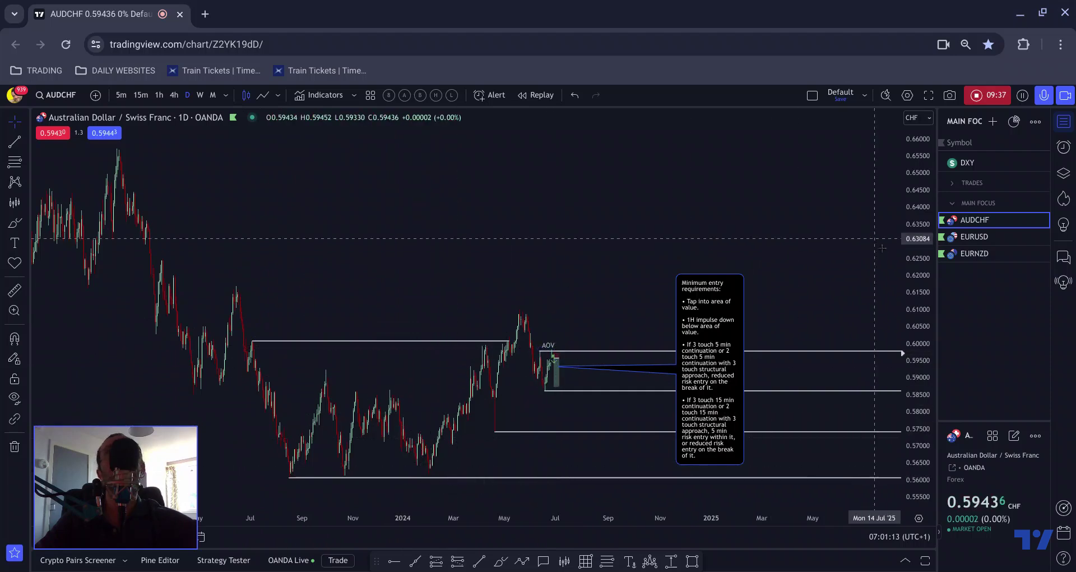
{"action": "key", "text": "Down"}
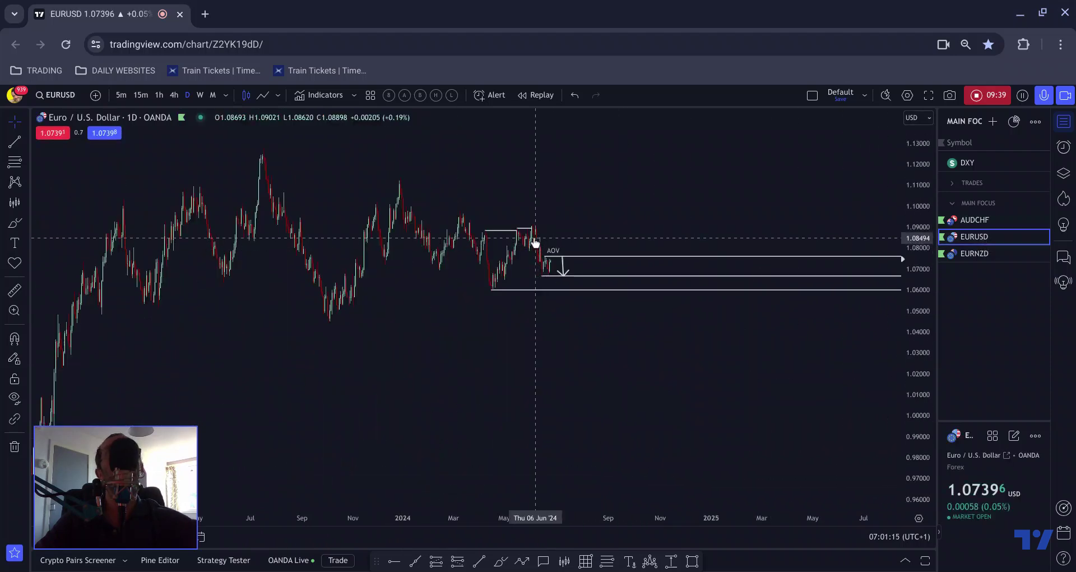
{"action": "scroll", "coordinate": [521, 235], "scroll_direction": "up", "scroll_amount": 3}
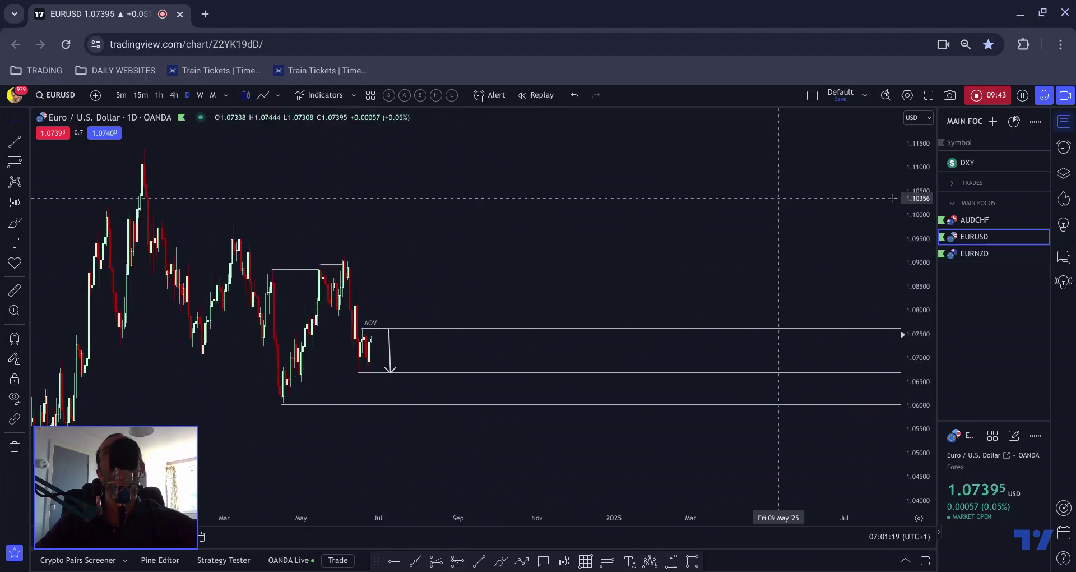
- Compare AUDCHF with EURUSD on the 1-hour timeframe
{"action": "key", "text": "Up"}
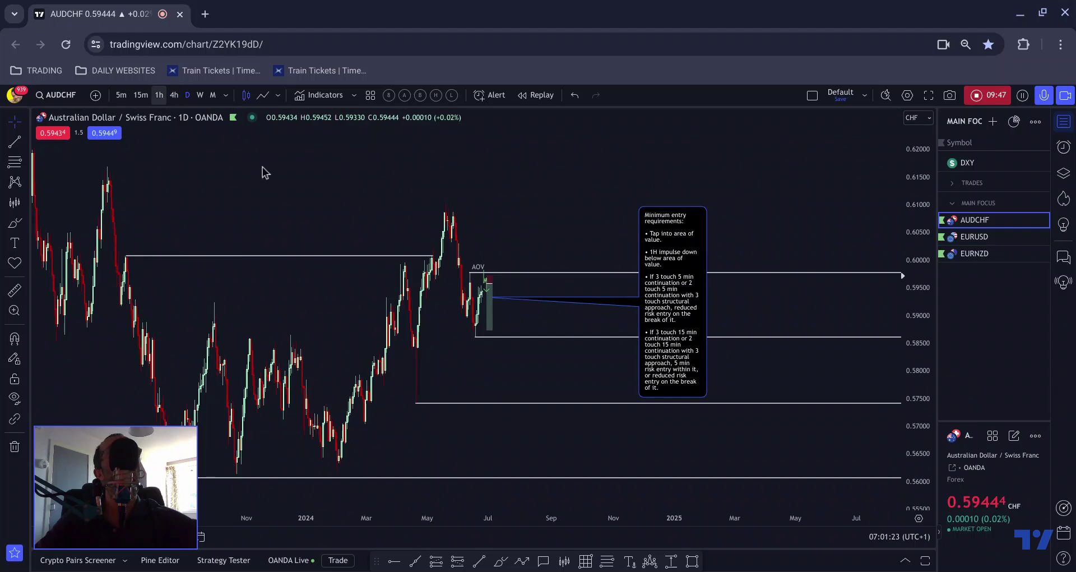
{"action": "type", "text": "1h"}
{"action": "key", "text": "Return"}
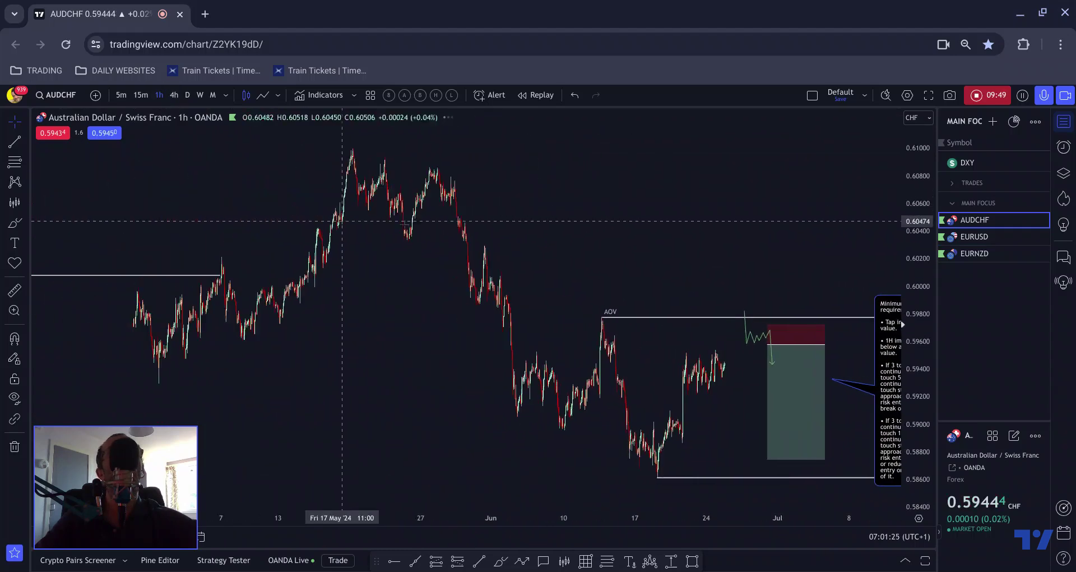
{"action": "left_click", "coordinate": [1002, 241]}
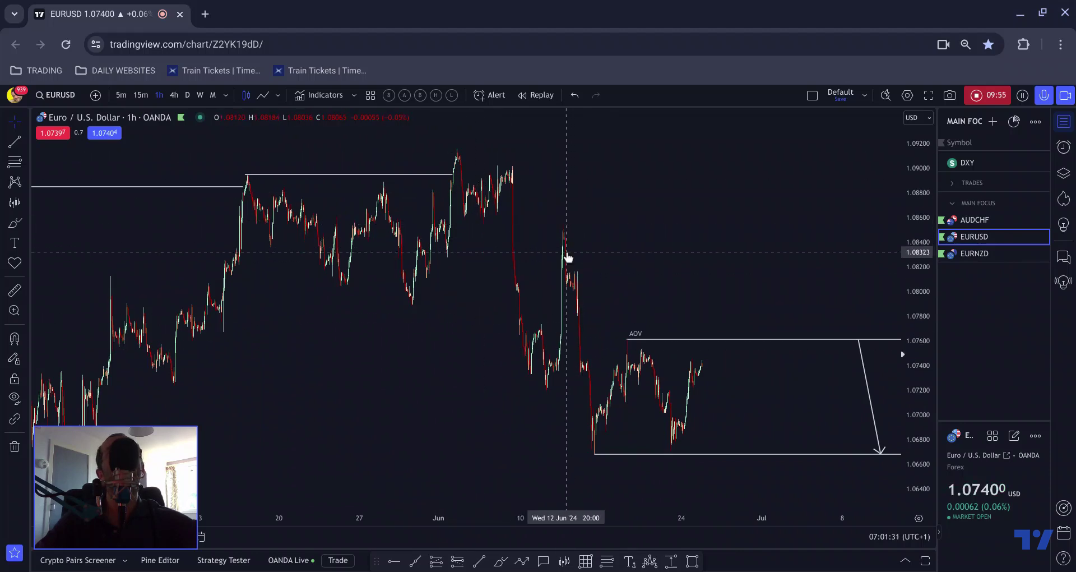
- Examine EURUSD's recent structure and AOV level on the 4-hour and daily timeframes
{"action": "left_click", "coordinate": [175, 95]}
{"action": "scroll", "coordinate": [224, 135], "scroll_direction": "up", "scroll_amount": 3}
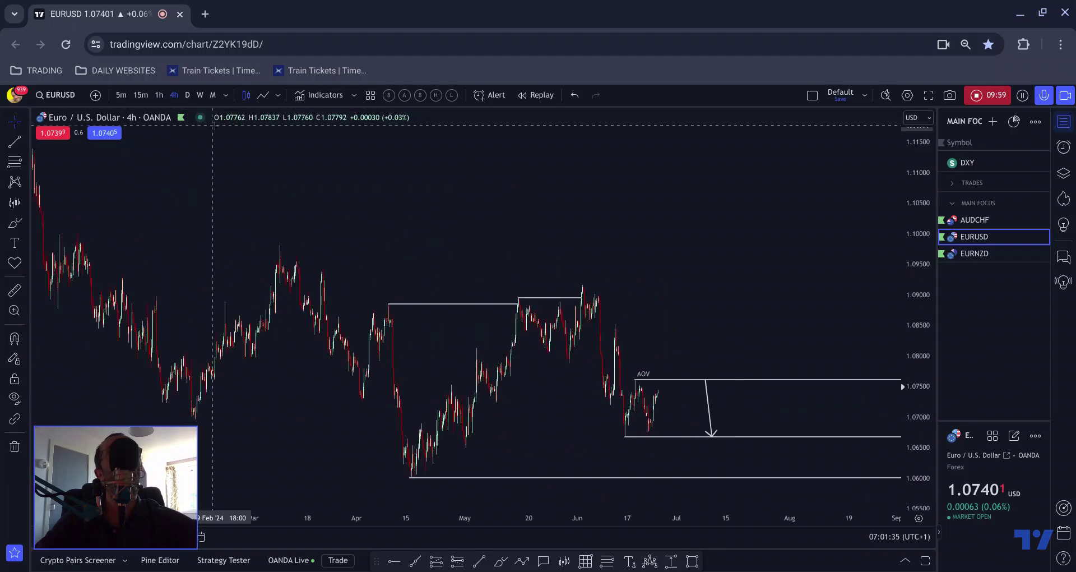
{"action": "scroll", "coordinate": [297, 213], "scroll_direction": "up", "scroll_amount": 1}
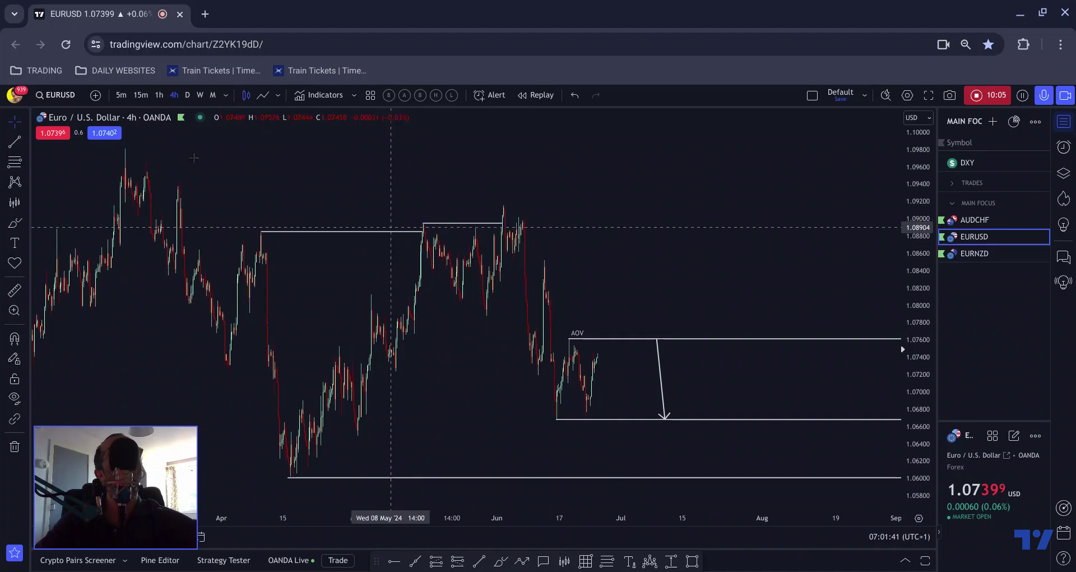
{"action": "left_click", "coordinate": [187, 95]}
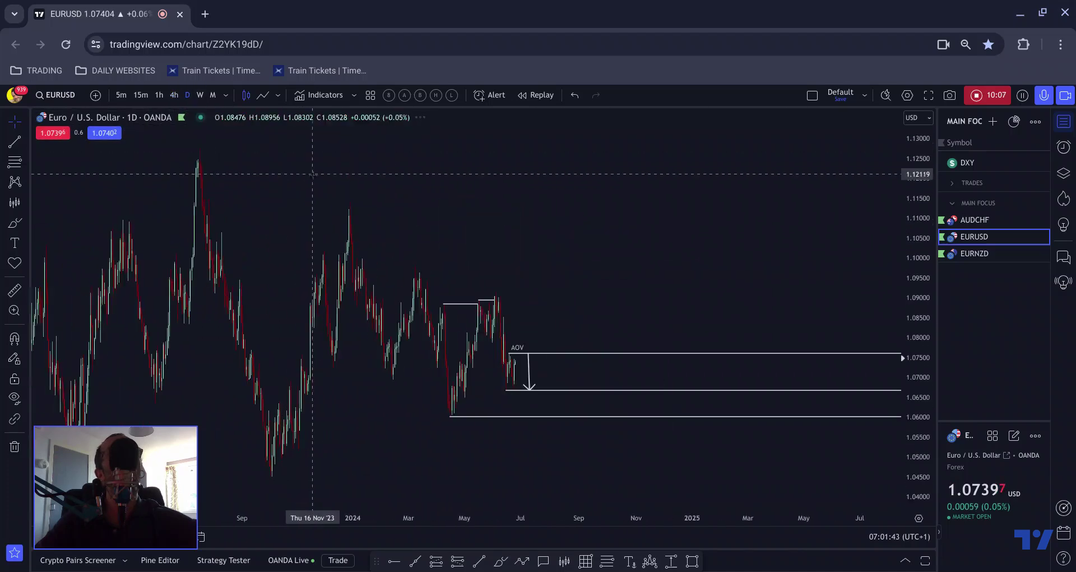
{"action": "left_click_drag", "start_coordinate": [337, 224], "coordinate": [595, 225]}
{"action": "scroll", "coordinate": [504, 241], "scroll_direction": "up", "scroll_amount": 3}
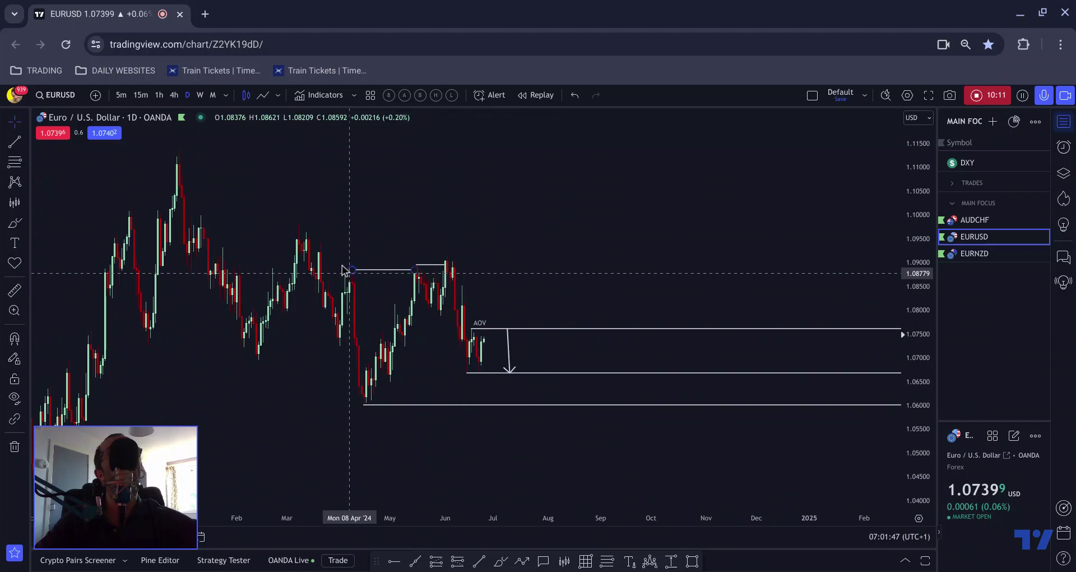
- Check EURUSD on the weekly and daily timeframes, and return to the 4-hour with the latest swings in view
{"action": "left_click", "coordinate": [199, 95]}
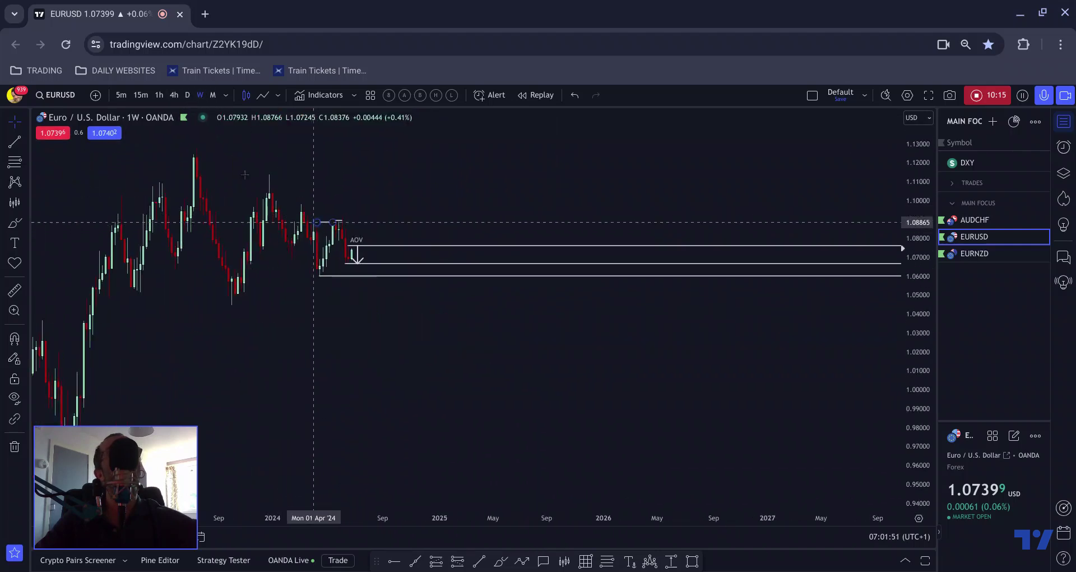
{"action": "left_click", "coordinate": [187, 95]}
{"action": "left_click_drag", "start_coordinate": [278, 224], "coordinate": [373, 192]}
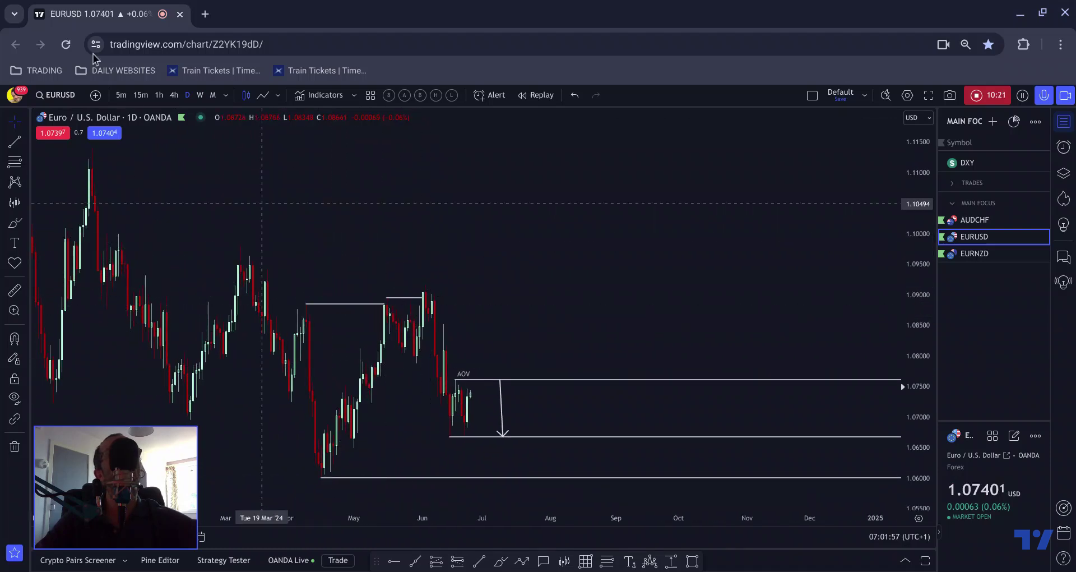
{"action": "left_click", "coordinate": [174, 95]}
{"action": "left_click_drag", "start_coordinate": [163, 314], "coordinate": [359, 320]}
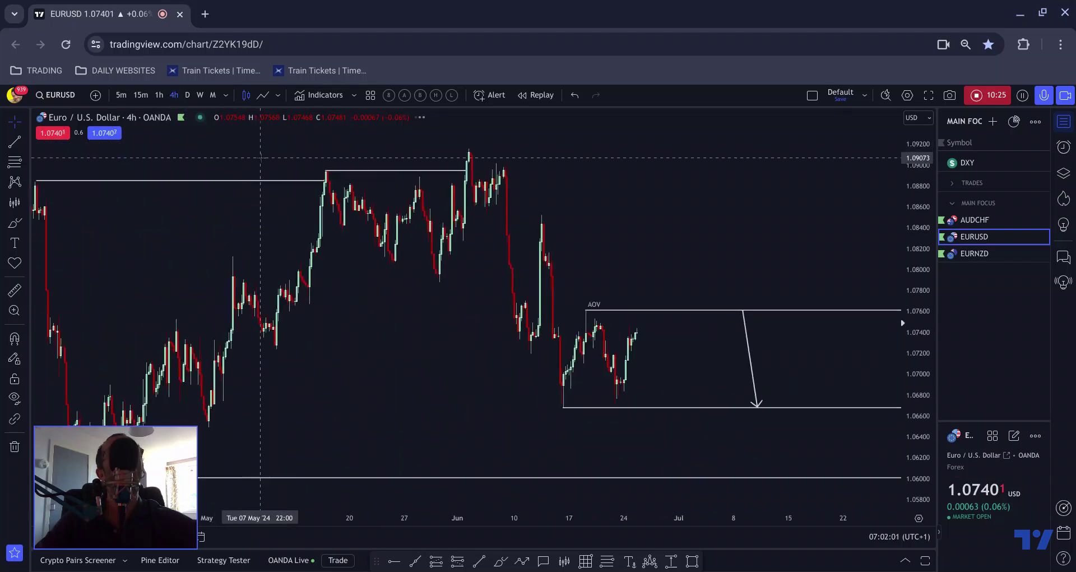
- Mark EURUSD's 4-hour swings with green freehand arrows, from the late-May range through the early-June high to the mid-June decline
{"action": "left_click", "coordinate": [501, 561]}
{"action": "left_click_drag", "start_coordinate": [391, 258], "coordinate": [431, 275]}
{"action": "left_click_drag", "start_coordinate": [357, 181], "coordinate": [447, 174]}
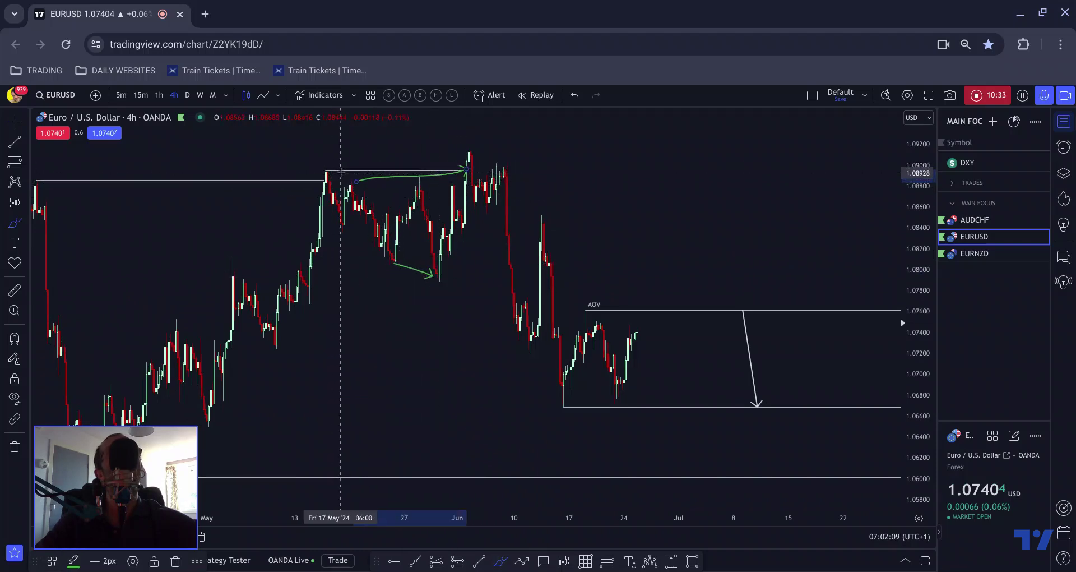
{"action": "scroll", "coordinate": [191, 190], "scroll_direction": "down", "scroll_amount": 3}
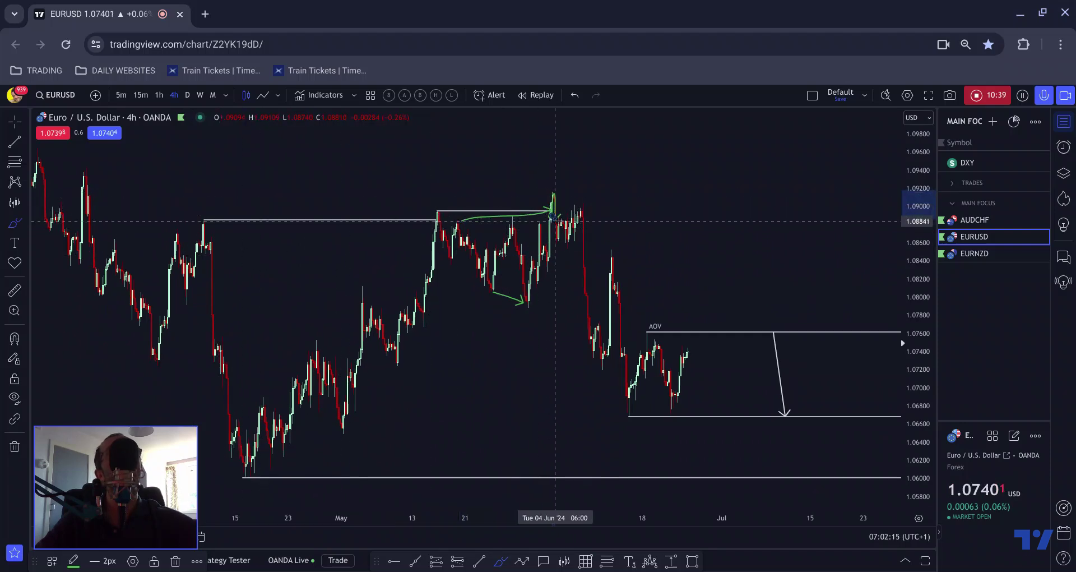
{"action": "scroll", "coordinate": [548, 204], "scroll_direction": "down", "scroll_amount": 1}
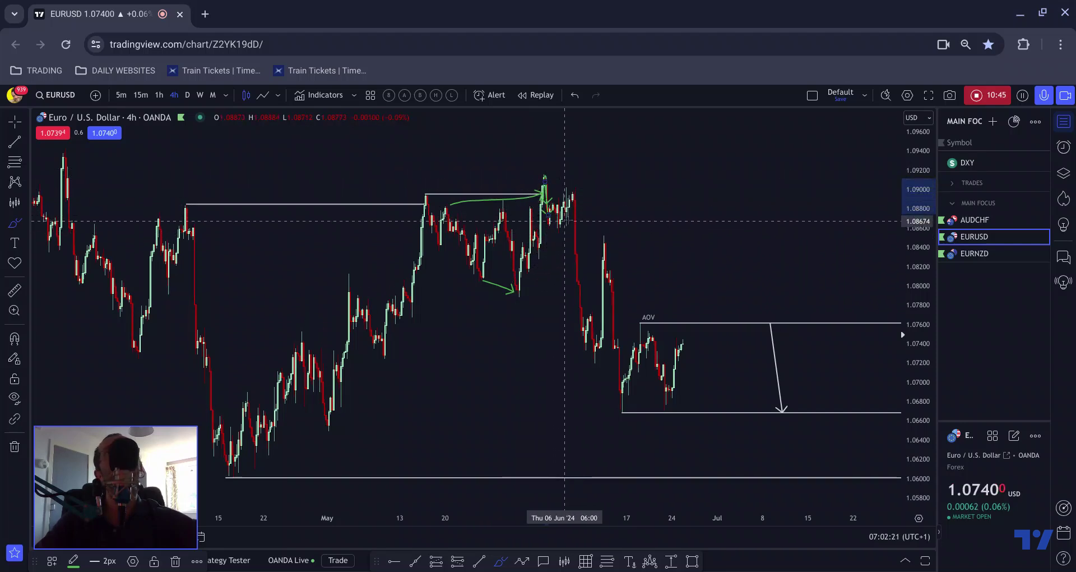
{"action": "mouse_move", "coordinate": [563, 193]}
{"action": "left_mouse_down"}
{"action": "mouse_move", "coordinate": [542, 206]}
{"action": "mouse_move", "coordinate": [583, 291]}
{"action": "mouse_move", "coordinate": [607, 244]}
{"action": "left_mouse_up"}
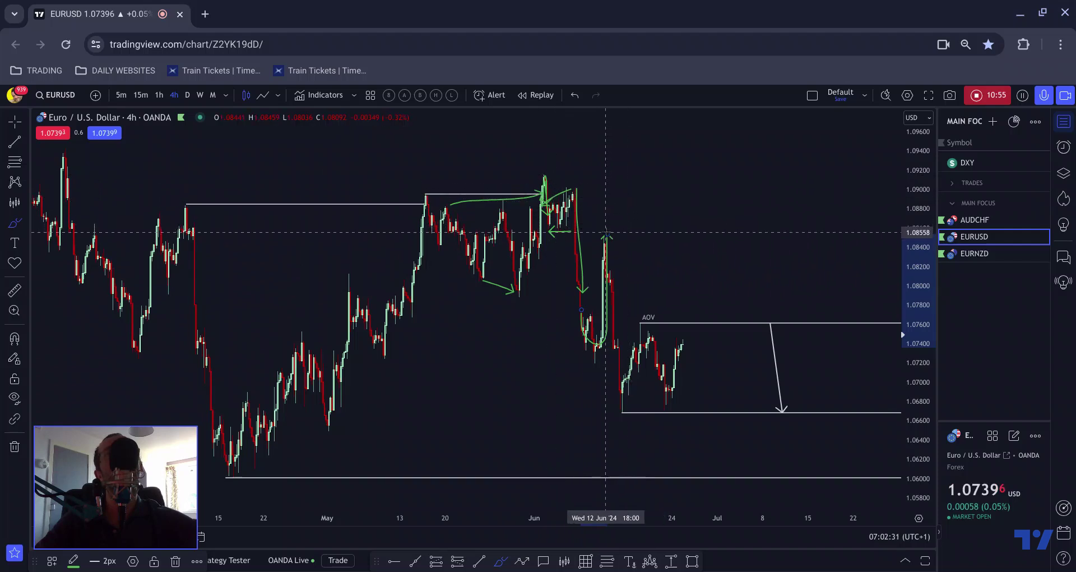
{"action": "left_click_drag", "start_coordinate": [606, 234], "coordinate": [611, 382]}
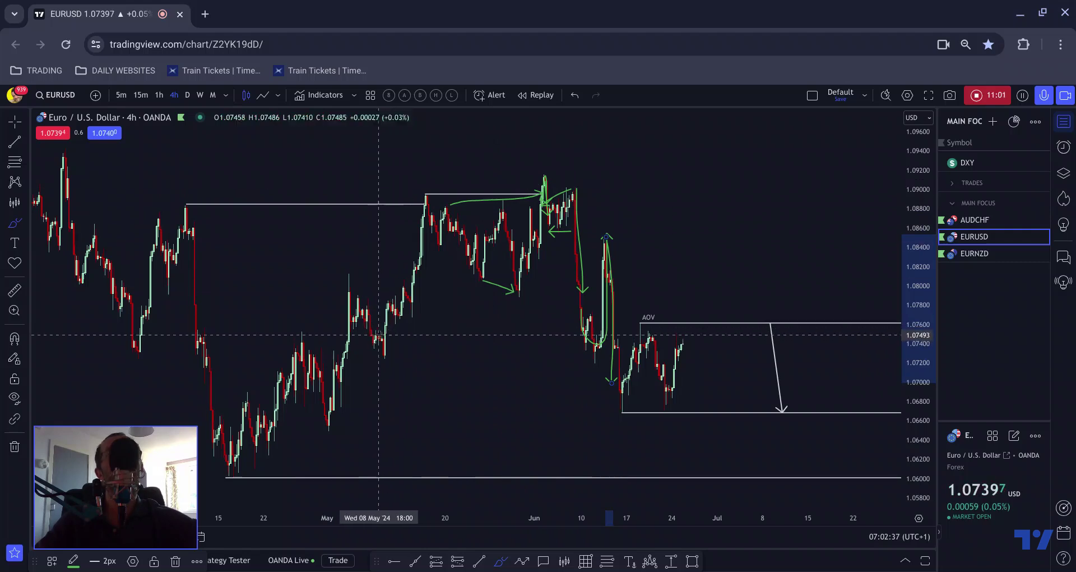
- Undo all the green freehand arrows on the EURUSD 4-hour chart
{"action": "key", "text": "ctrl"}
{"action": "key", "text": "ctrl+z"}
{"action": "key", "text": "ctrl+z"}
{"action": "key", "text": "ctrl+z"}
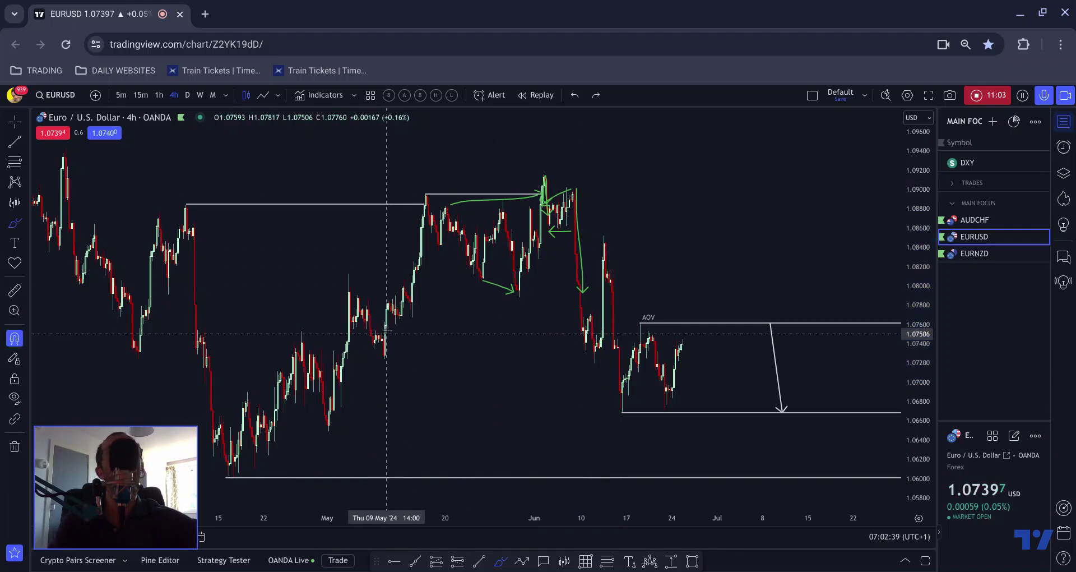
{"action": "key", "text": "ctrl+z"}
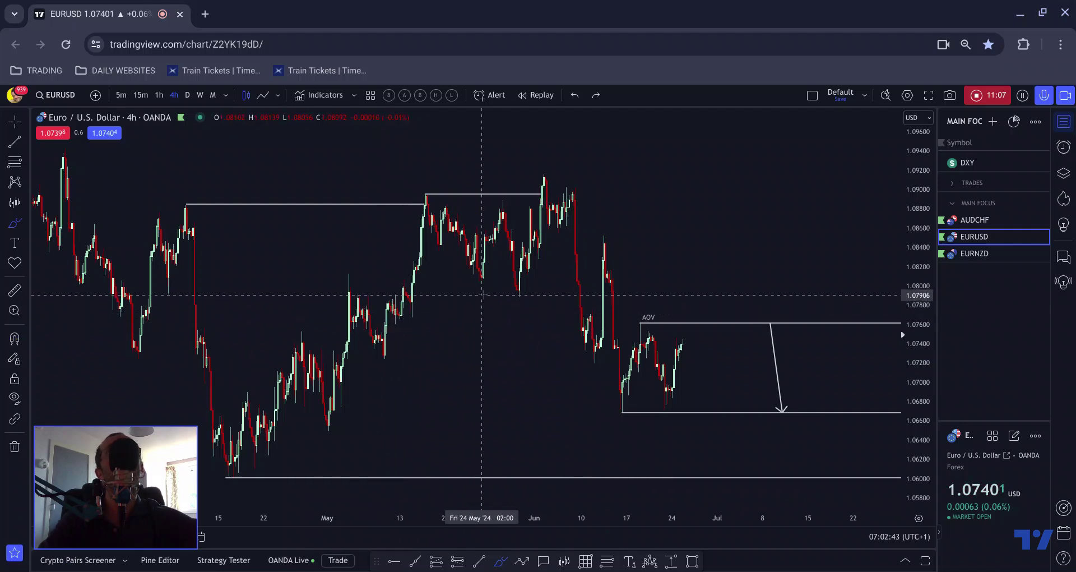
- Check EURUSD's structure on the daily timeframe, and return to the 4-hour around the AOV level
{"action": "scroll", "coordinate": [493, 193], "scroll_direction": "up", "scroll_amount": 2}
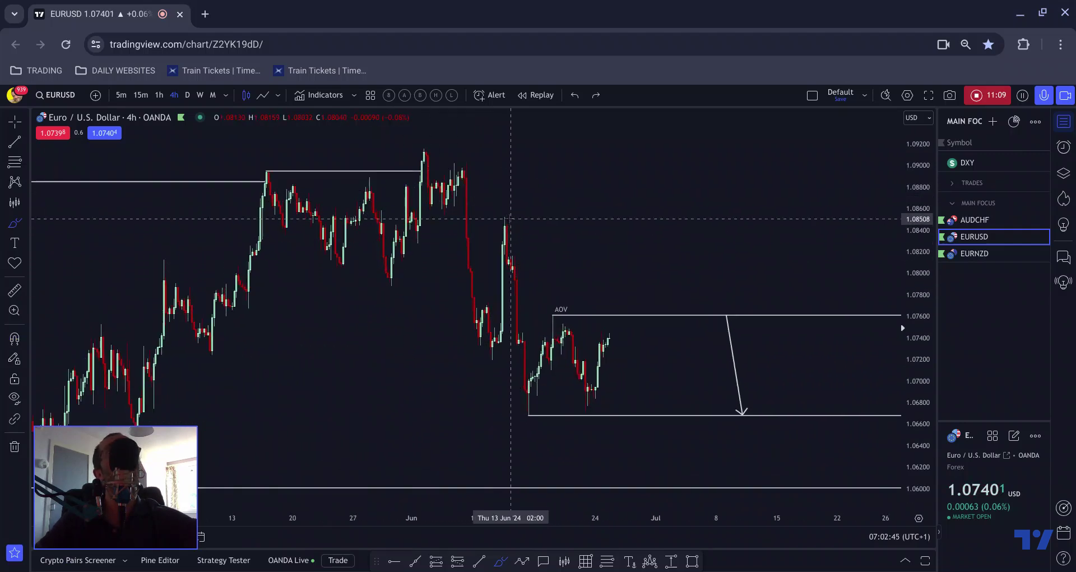
{"action": "left_click", "coordinate": [186, 96]}
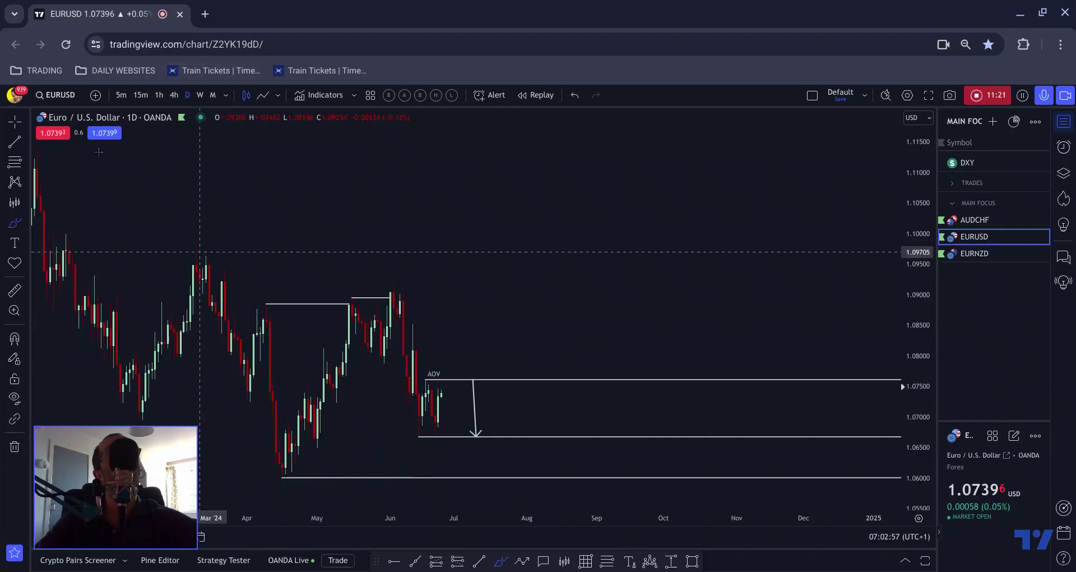
{"action": "left_click", "coordinate": [174, 95]}
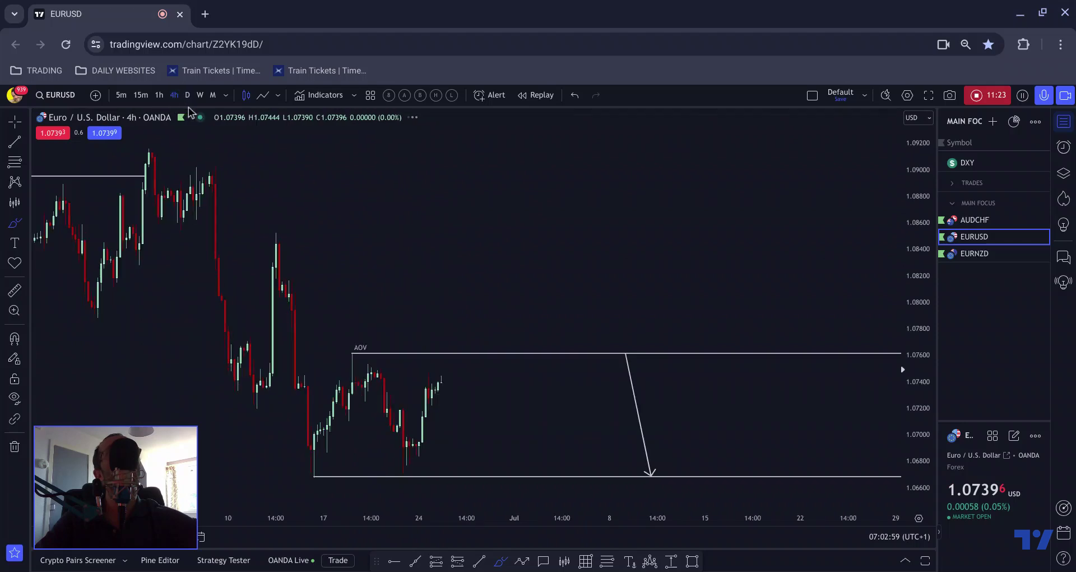
{"action": "scroll", "coordinate": [192, 120], "scroll_direction": "down", "scroll_amount": 1}
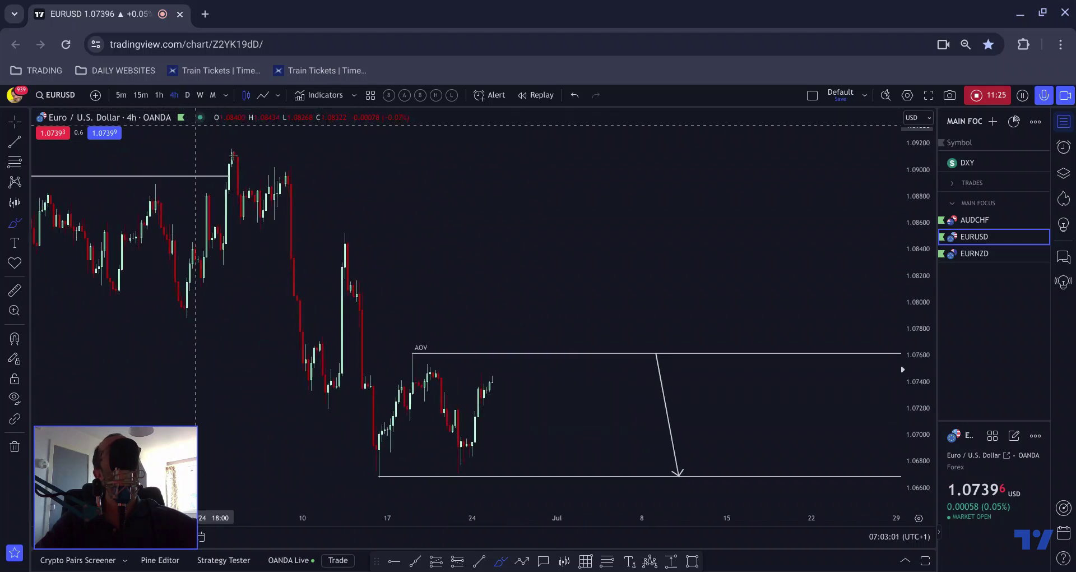
- Compare the AOV level with a Fibonacci retracement from the mid-June high at 1.08532 to the low at 1.06696, and delete the retracement
{"action": "left_click", "coordinate": [608, 561]}
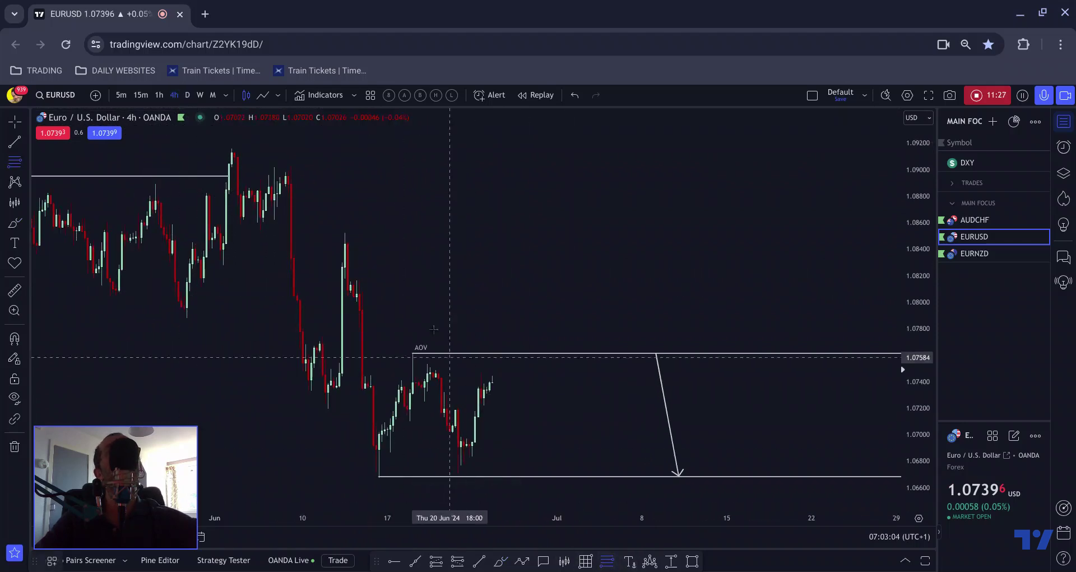
{"action": "left_click", "coordinate": [339, 231]}
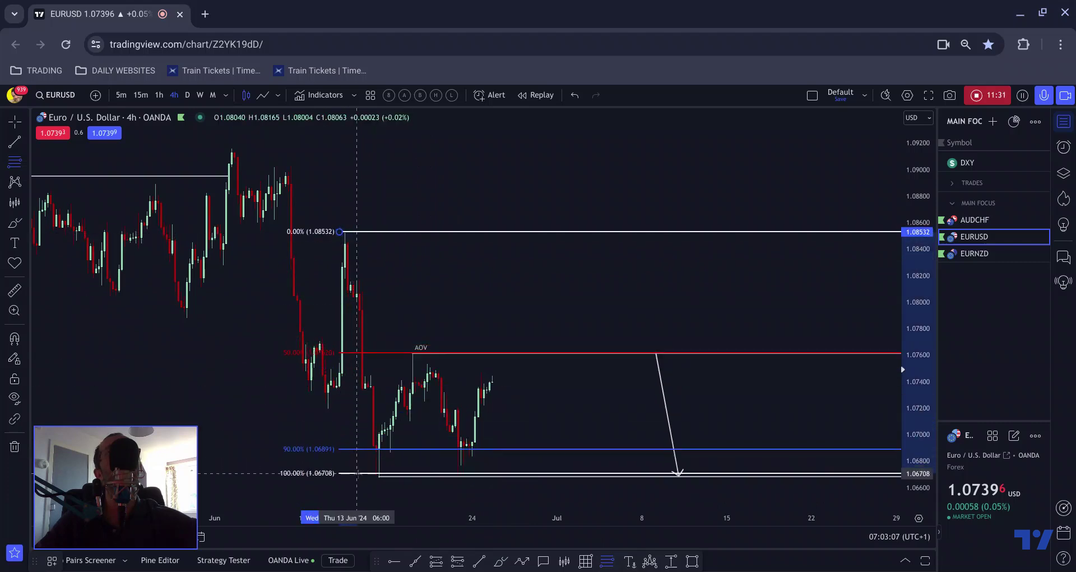
{"action": "left_click", "coordinate": [356, 474]}
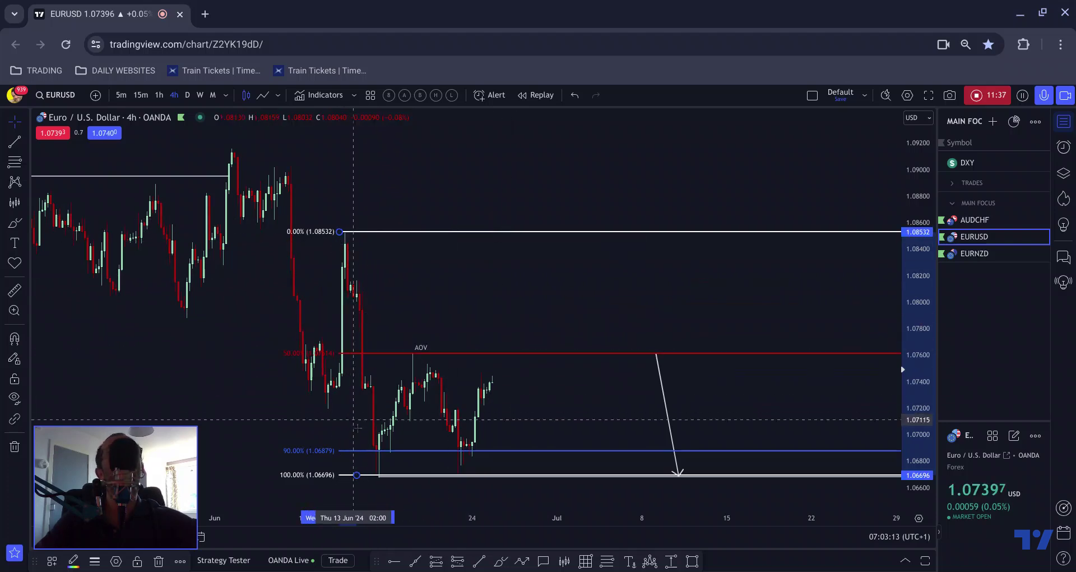
{"action": "left_click", "coordinate": [400, 359]}
{"action": "key", "text": "Delete"}
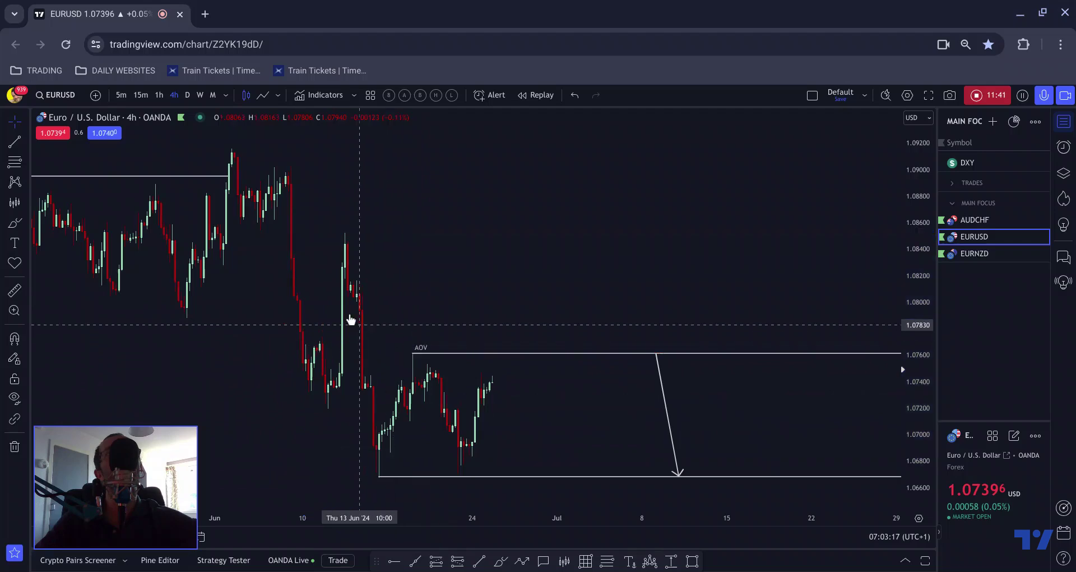
- Examine EURUSD on the 1-hour timeframe, from the May range to the latest swings beneath the AOV level
{"action": "scroll", "coordinate": [140, 124], "scroll_direction": "down", "scroll_amount": 2}
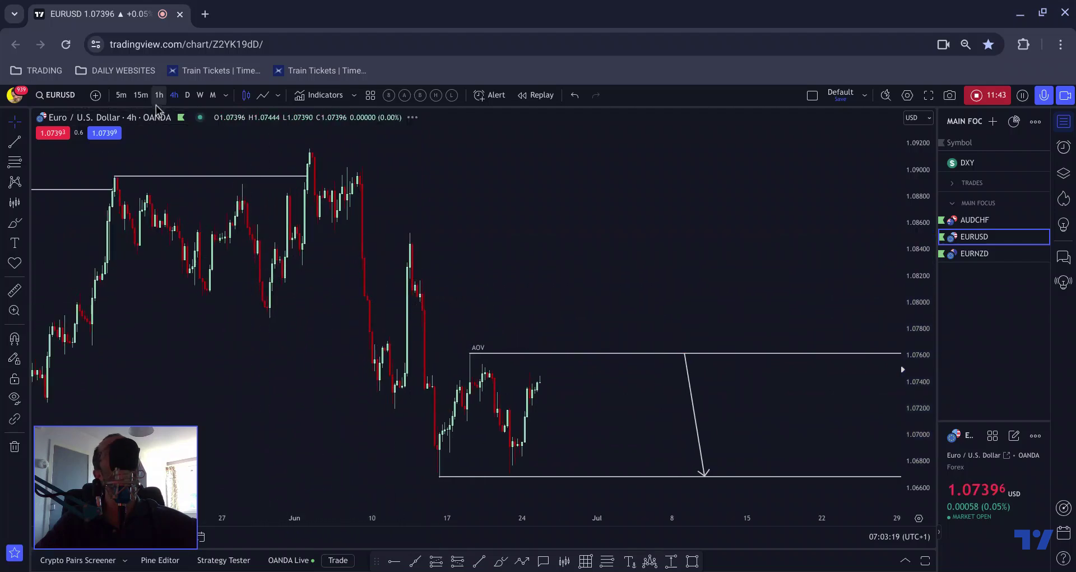
{"action": "left_click", "coordinate": [157, 99]}
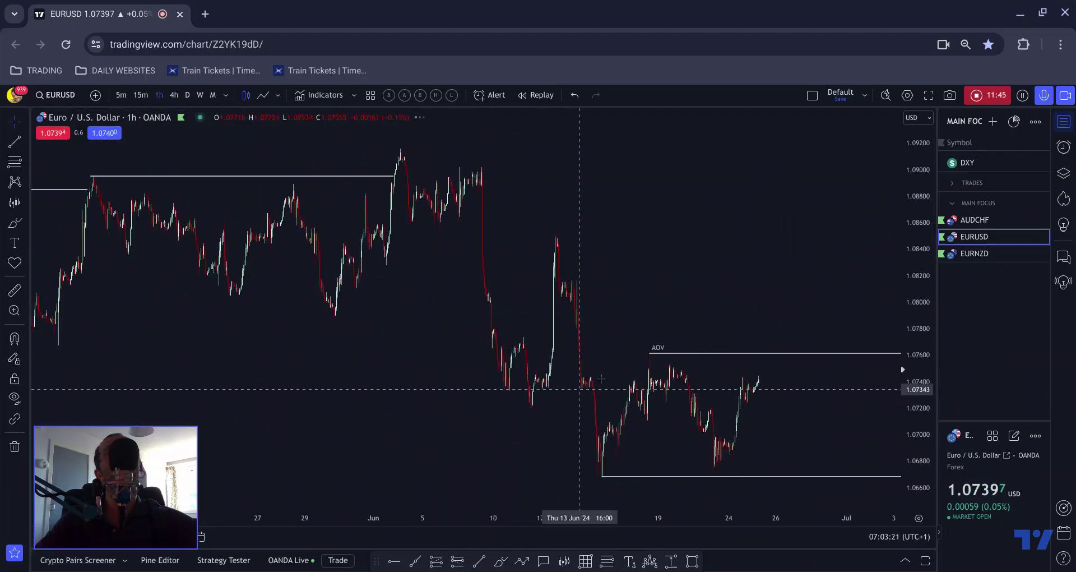
{"action": "scroll", "coordinate": [605, 342], "scroll_direction": "up", "scroll_amount": 1}
{"action": "scroll", "coordinate": [605, 341], "scroll_direction": "up", "scroll_amount": 3}
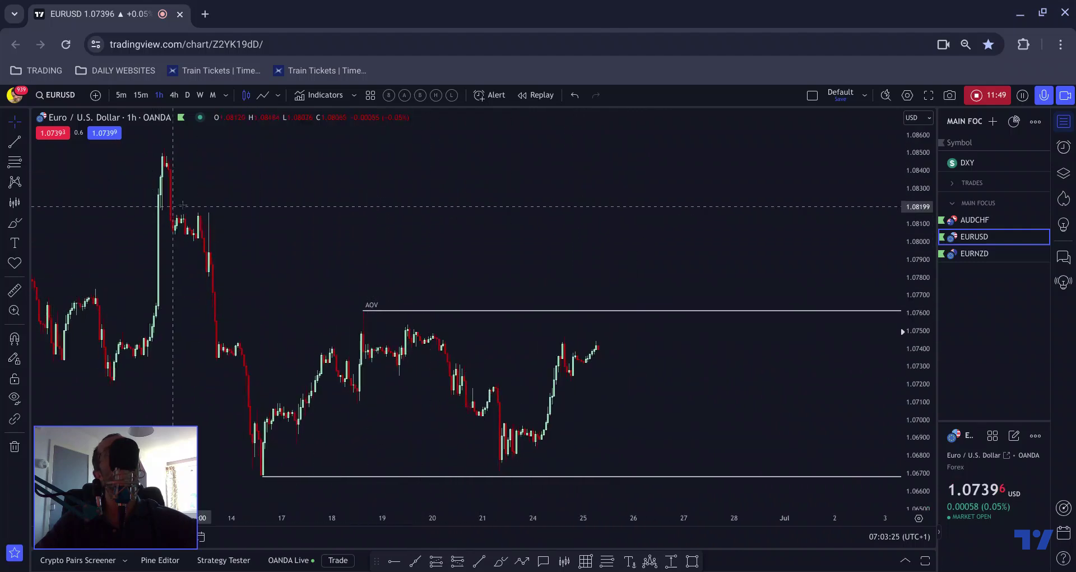
{"action": "scroll", "coordinate": [196, 208], "scroll_direction": "down", "scroll_amount": 5}
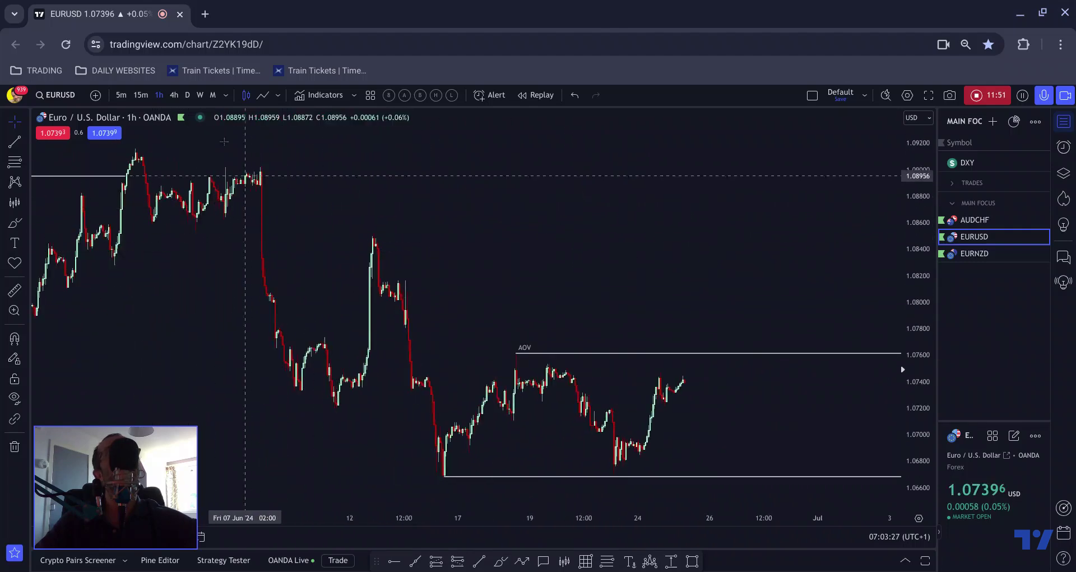
{"action": "scroll", "coordinate": [501, 337], "scroll_direction": "down", "scroll_amount": 3}
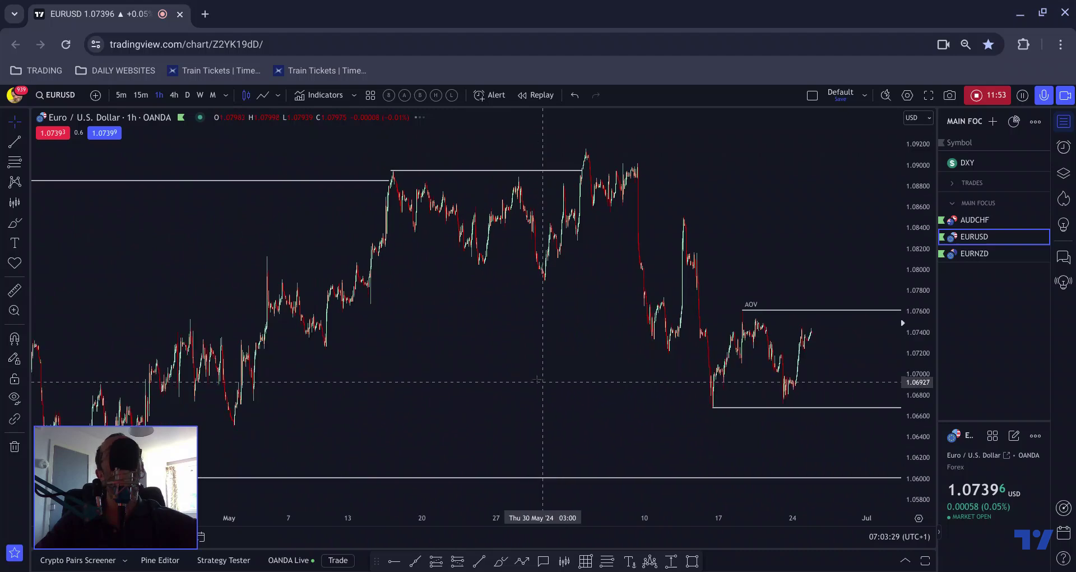
{"action": "mouse_move", "coordinate": [535, 378]}
{"action": "left_mouse_down"}
{"action": "mouse_move", "coordinate": [384, 360]}
{"action": "mouse_move", "coordinate": [427, 377]}
{"action": "mouse_move", "coordinate": [347, 386]}
{"action": "left_mouse_up"}
{"action": "scroll", "coordinate": [347, 385], "scroll_direction": "up", "scroll_amount": 4}
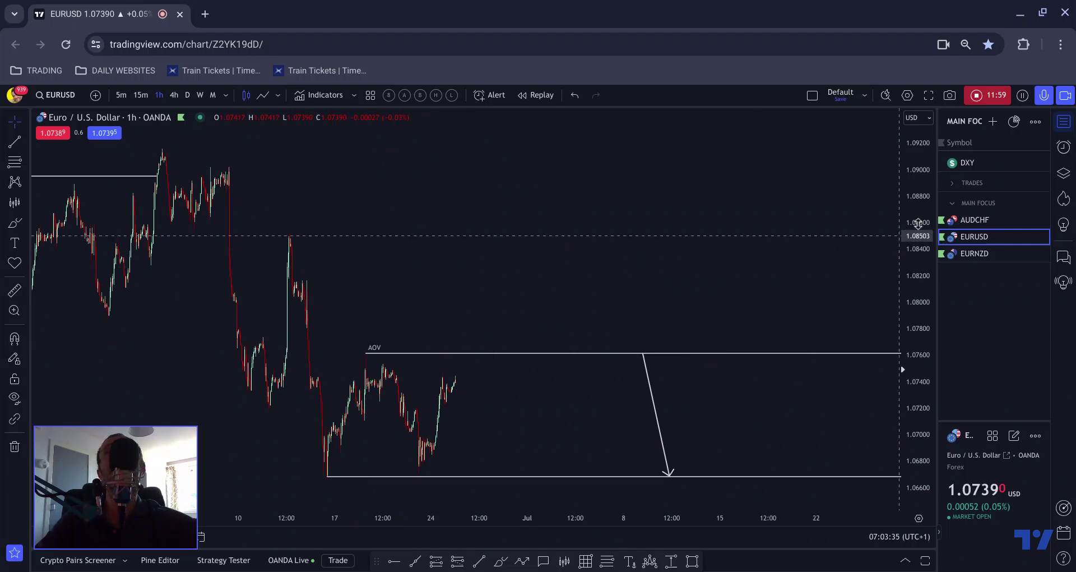
- Show the hidden drawing group F containing EURUSD's minimum entry requirements note, entry path and short position
{"action": "left_click", "coordinate": [1063, 173]}
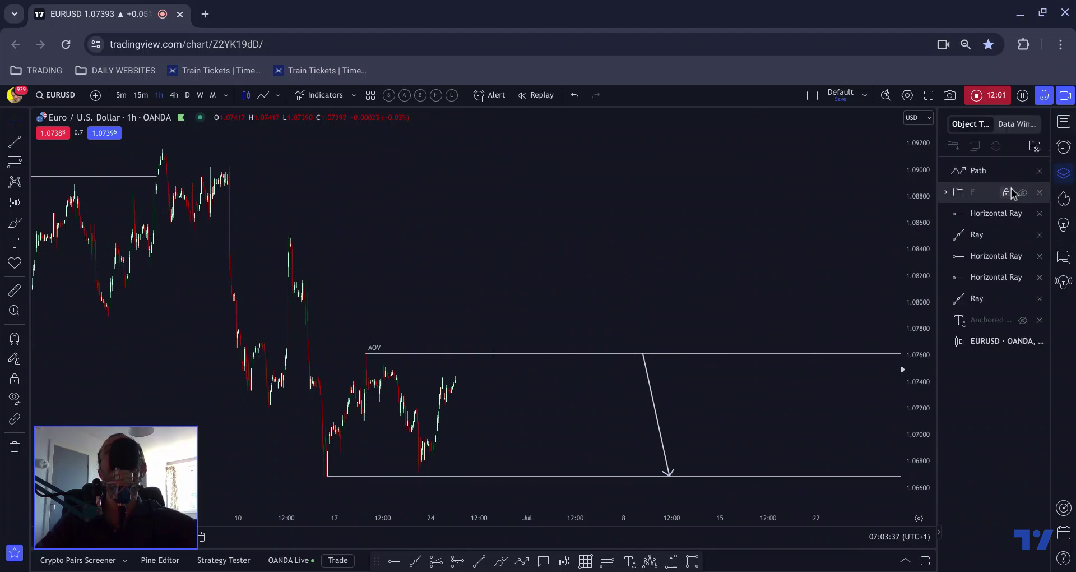
{"action": "left_click", "coordinate": [1022, 192]}
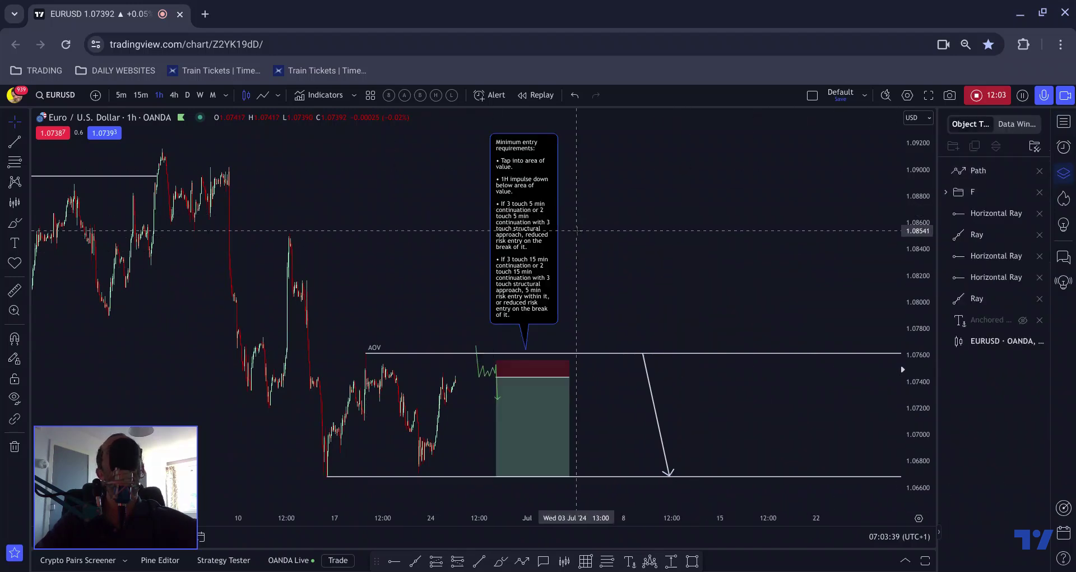
{"action": "scroll", "coordinate": [456, 239], "scroll_direction": "down", "scroll_amount": 2}
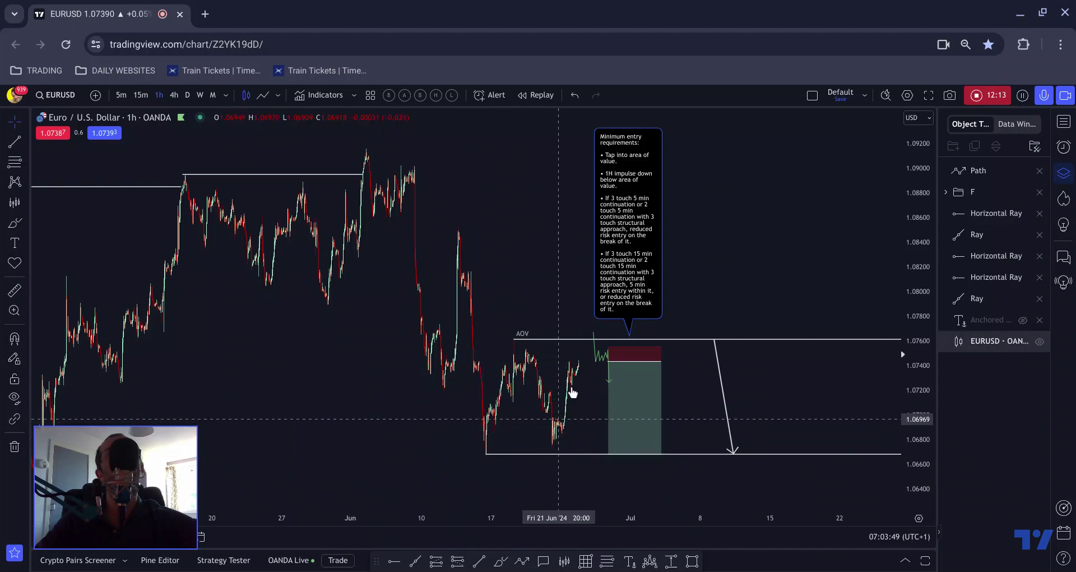
{"action": "scroll", "coordinate": [566, 255], "scroll_direction": "up", "scroll_amount": 1}
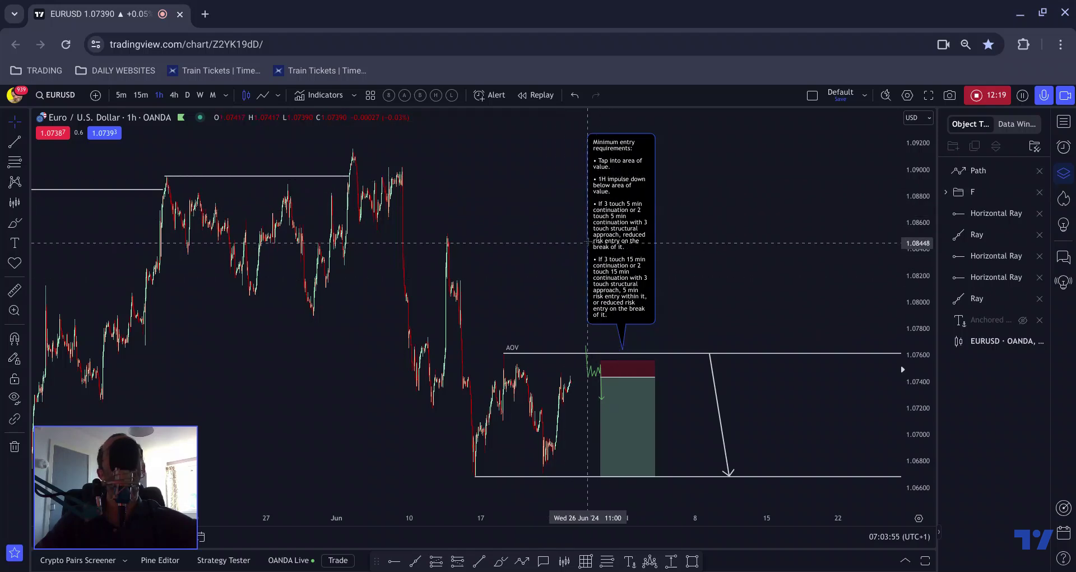
- Review the minimum entry requirements note and the projected green entry path near the AOV level
{"action": "left_click", "coordinate": [605, 219]}
{"action": "left_click", "coordinate": [582, 233]}
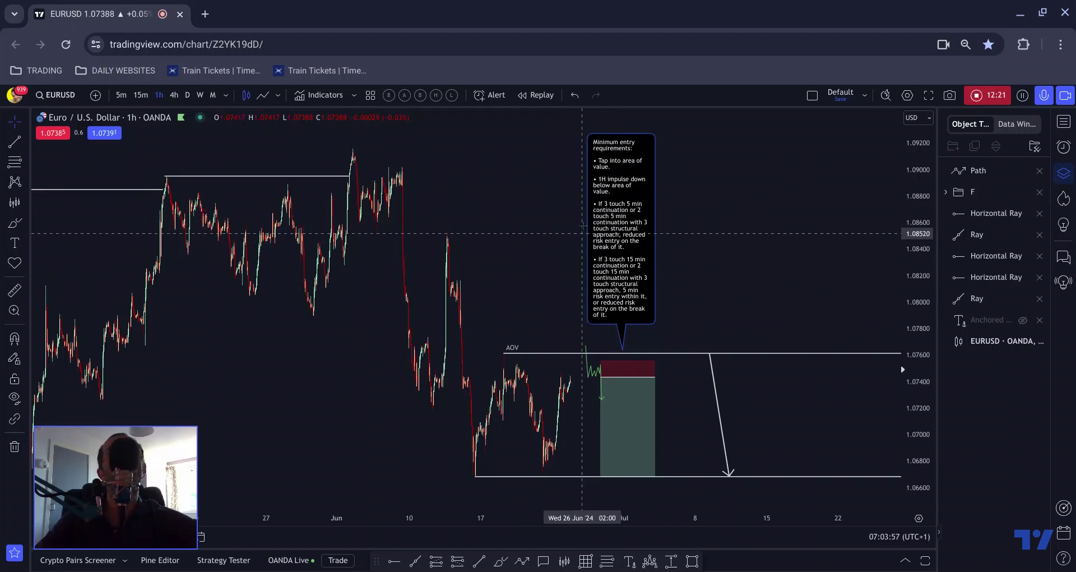
{"action": "left_click", "coordinate": [590, 226]}
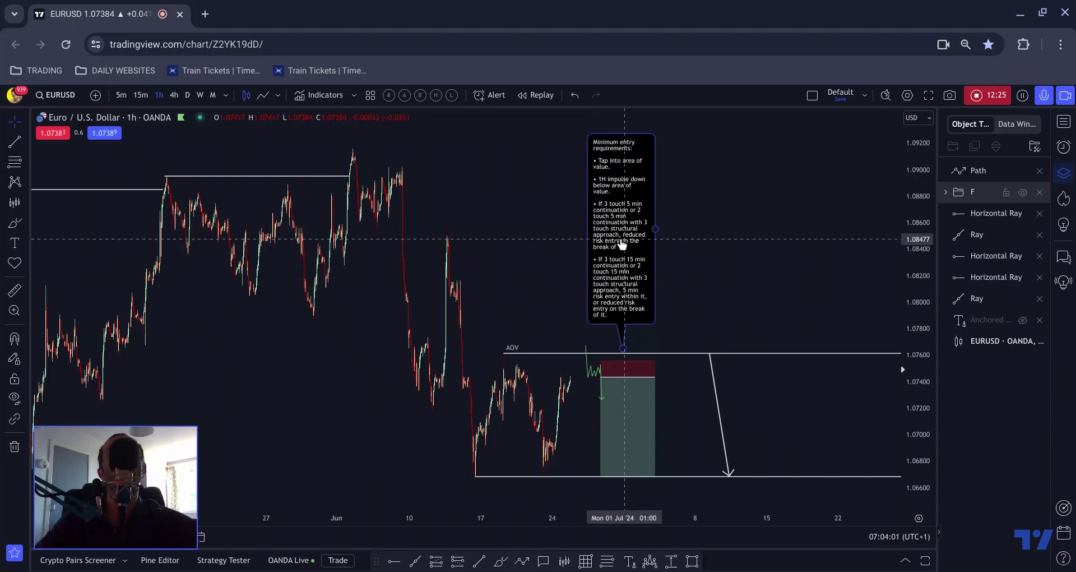
{"action": "scroll", "coordinate": [594, 258], "scroll_direction": "up", "scroll_amount": 1}
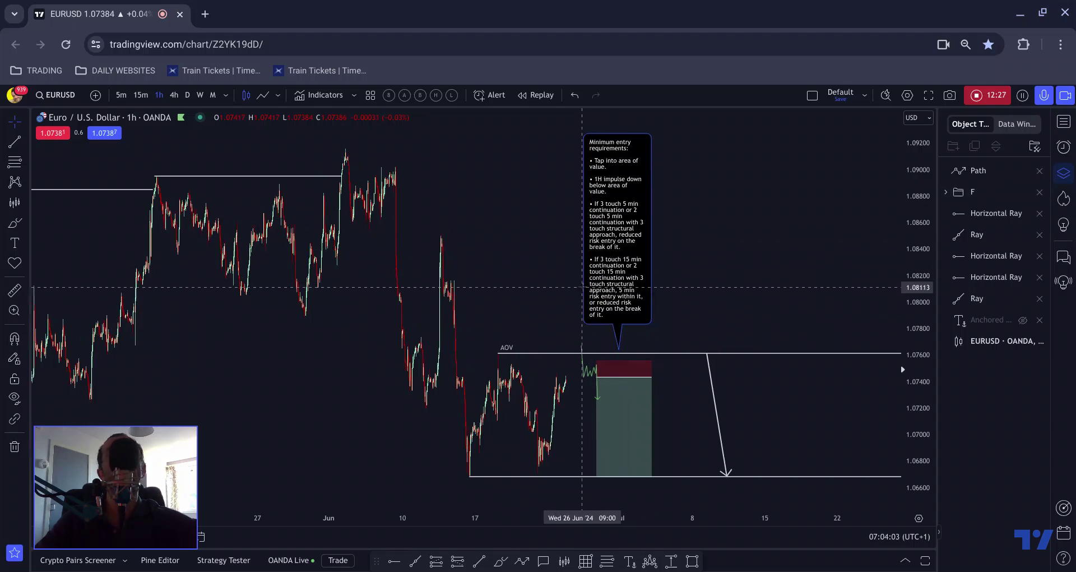
{"action": "left_click", "coordinate": [538, 312]}
{"action": "scroll", "coordinate": [541, 313], "scroll_direction": "up", "scroll_amount": 1}
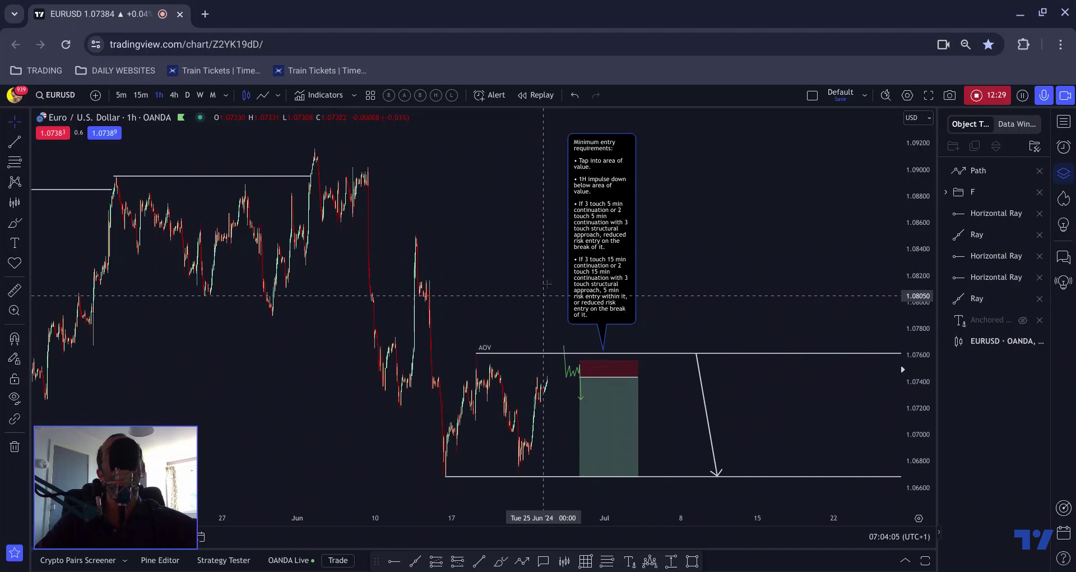
{"action": "scroll", "coordinate": [552, 256], "scroll_direction": "up", "scroll_amount": 3}
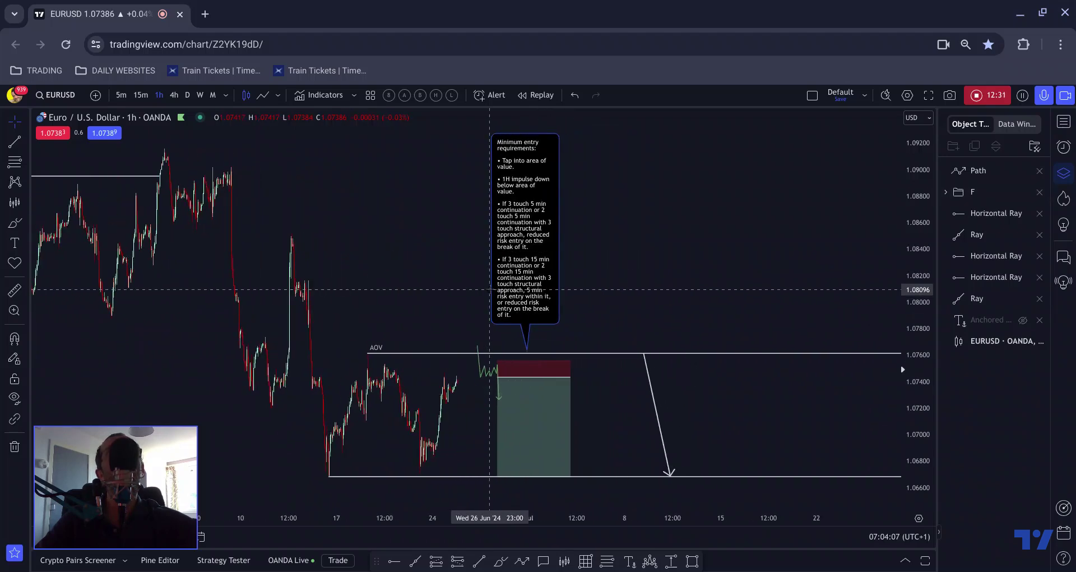
{"action": "left_click", "coordinate": [500, 284]}
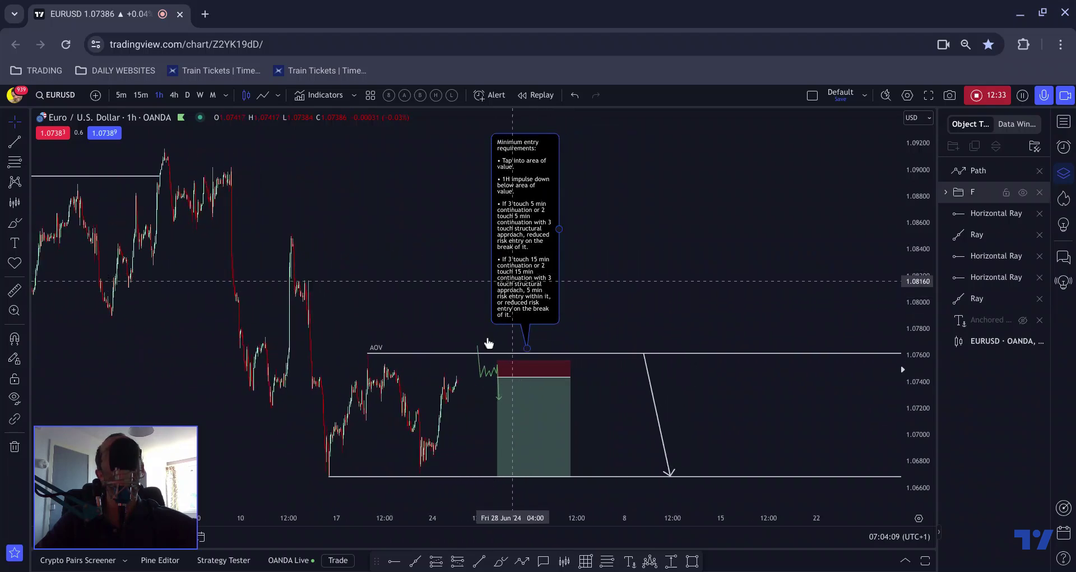
{"action": "left_click", "coordinate": [491, 372]}
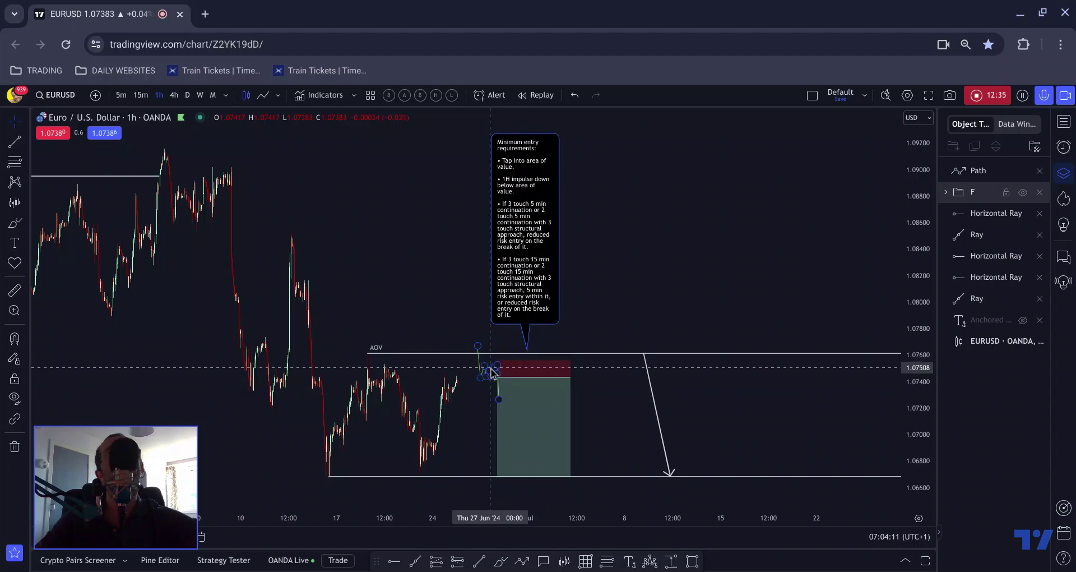
- Move the minimum entry requirements callout up to about 1.0899, clear of the short position box, on the wider 1-hour chart
{"action": "scroll", "coordinate": [487, 367], "scroll_direction": "down", "scroll_amount": 6}
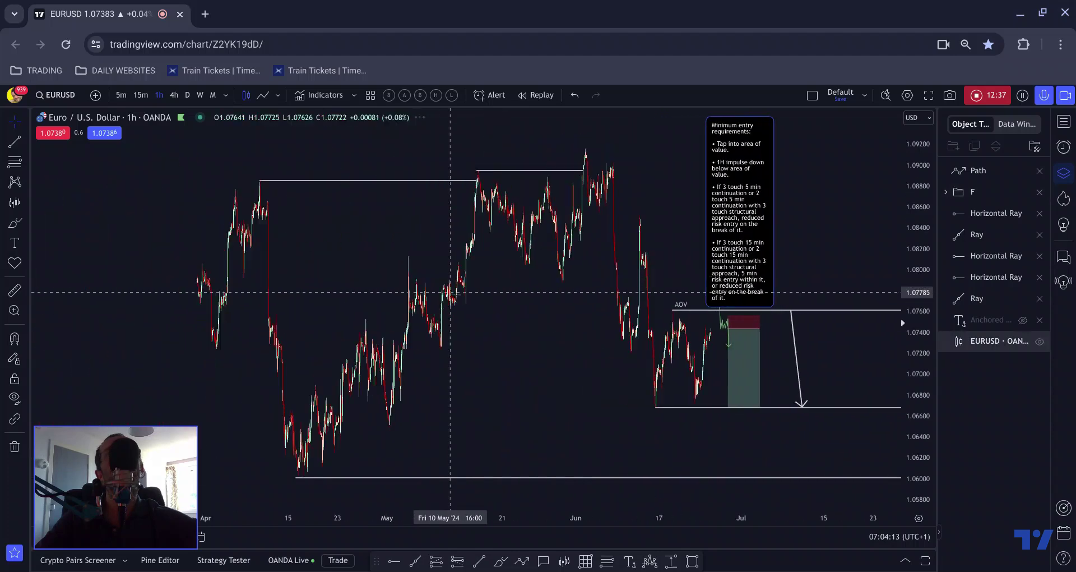
{"action": "scroll", "coordinate": [458, 294], "scroll_direction": "down", "scroll_amount": 2}
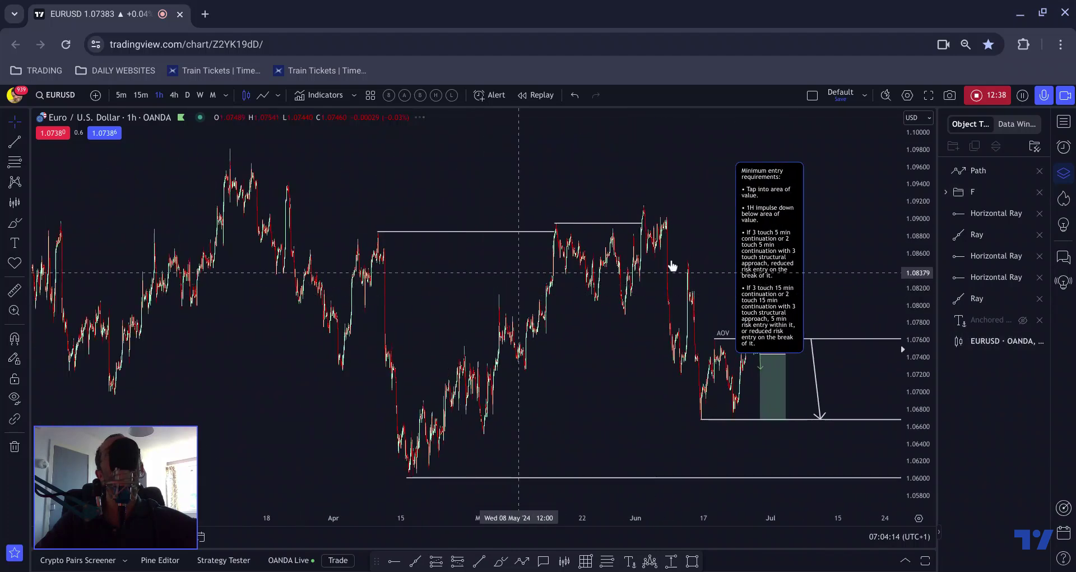
{"action": "right_click", "coordinate": [805, 231]}
{"action": "left_click", "coordinate": [787, 250]}
{"action": "left_click_drag", "start_coordinate": [788, 249], "coordinate": [803, 212]}
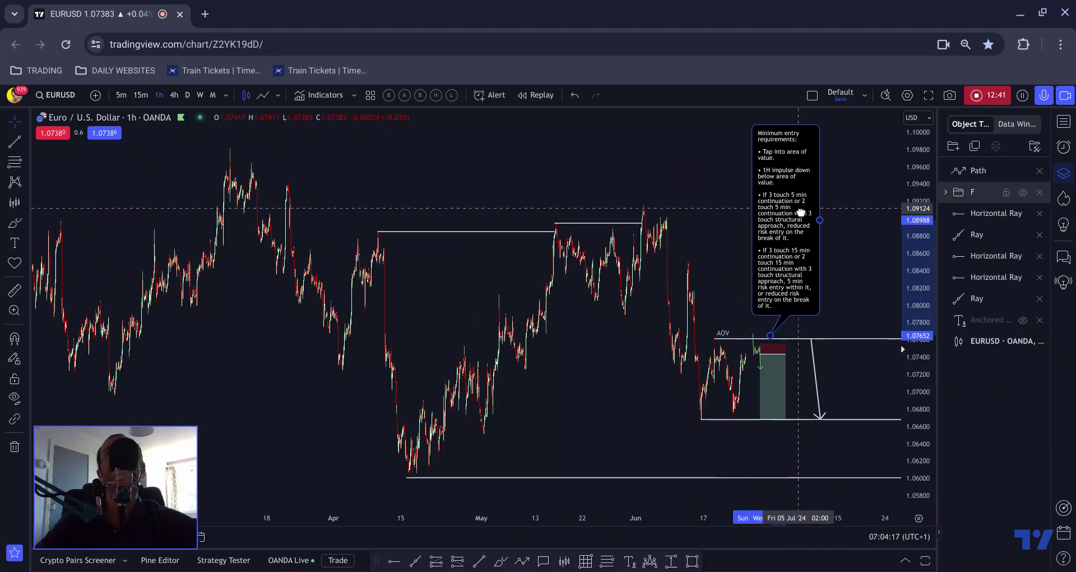
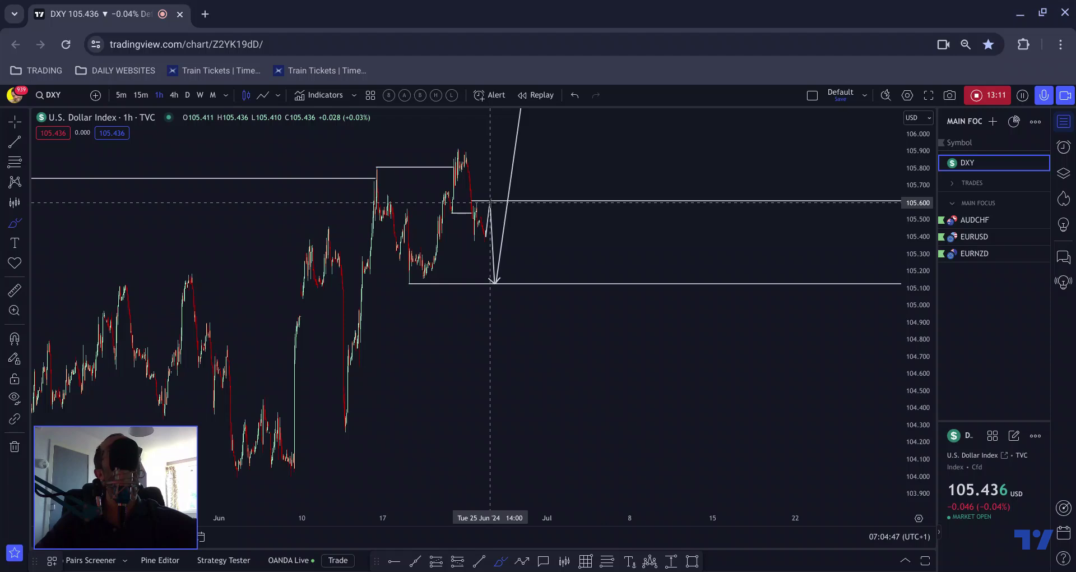
- Sketch a green brush path on DXY falling to about 105.12 and rallying to about 106.00, checking it against the higher highs
{"action": "mouse_move", "coordinate": [489, 206]}
{"action": "left_mouse_down"}
{"action": "mouse_move", "coordinate": [499, 267]}
{"action": "mouse_move", "coordinate": [517, 163]}
{"action": "mouse_move", "coordinate": [534, 133]}
{"action": "left_mouse_up"}
{"action": "scroll", "coordinate": [602, 165], "scroll_direction": "down", "scroll_amount": 3}
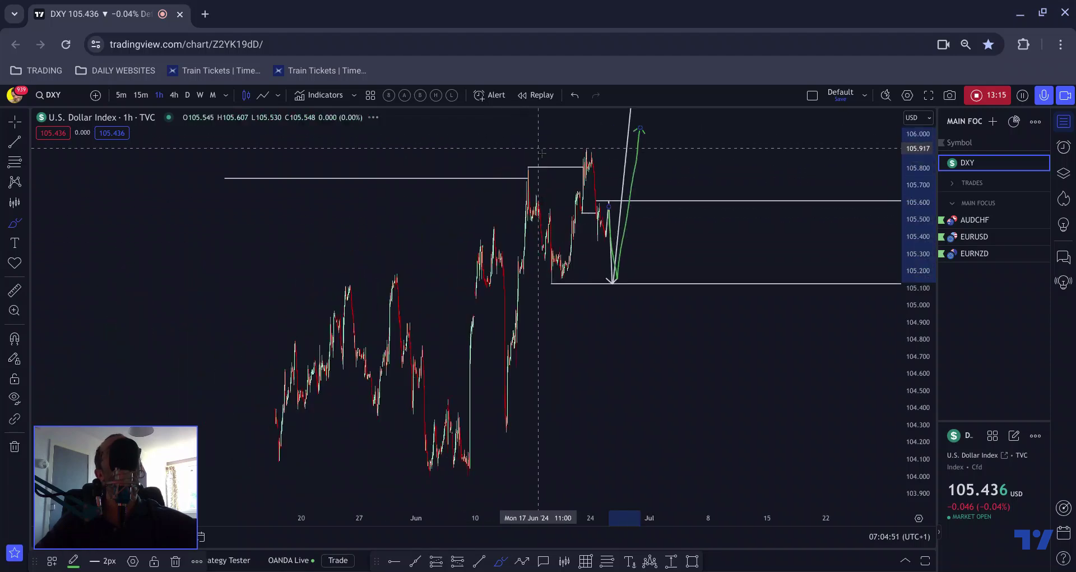
{"action": "left_click_drag", "start_coordinate": [702, 199], "coordinate": [706, 154]}
{"action": "mouse_move", "coordinate": [599, 333]}
{"action": "left_mouse_down"}
{"action": "mouse_move", "coordinate": [608, 236]}
{"action": "mouse_move", "coordinate": [672, 247]}
{"action": "mouse_move", "coordinate": [693, 156]}
{"action": "left_mouse_up"}
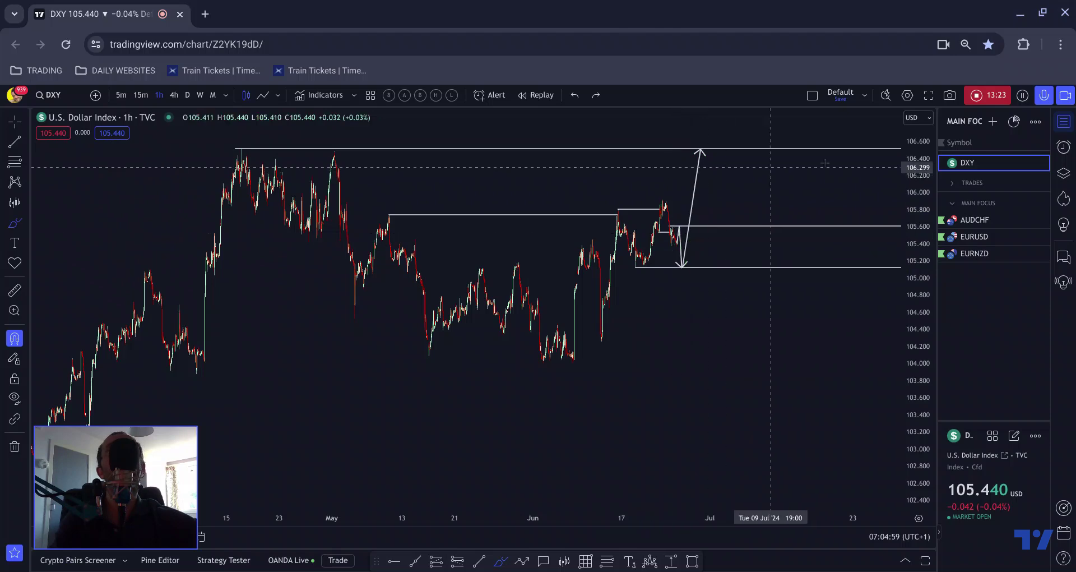
- Switch to EURUSD on the 1-hour timeframe and bring the April-to-June swings and the short position into view
{"action": "left_click", "coordinate": [974, 237]}
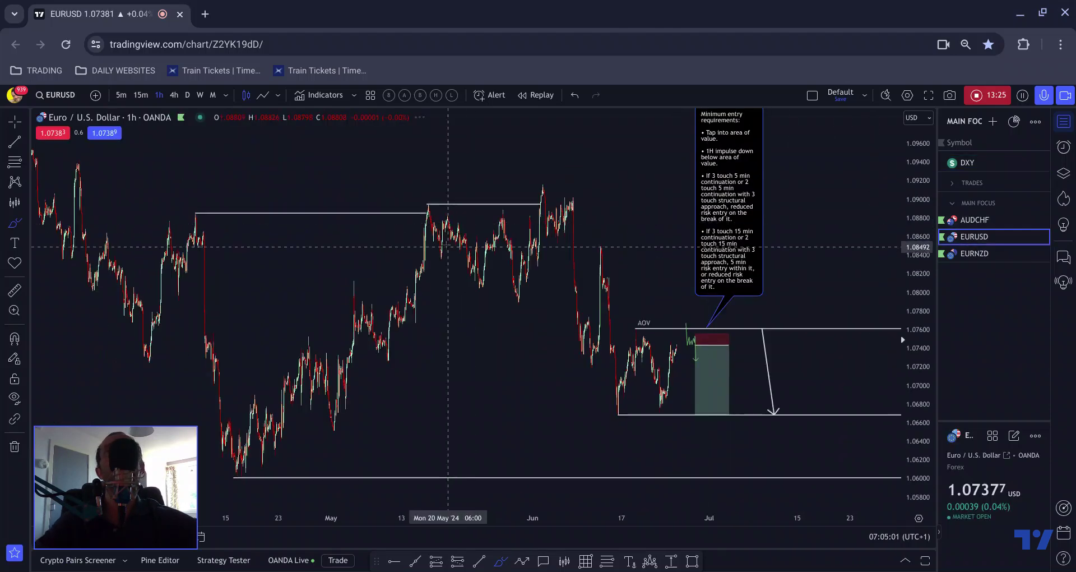
{"action": "scroll", "coordinate": [577, 407], "scroll_direction": "down", "scroll_amount": 3}
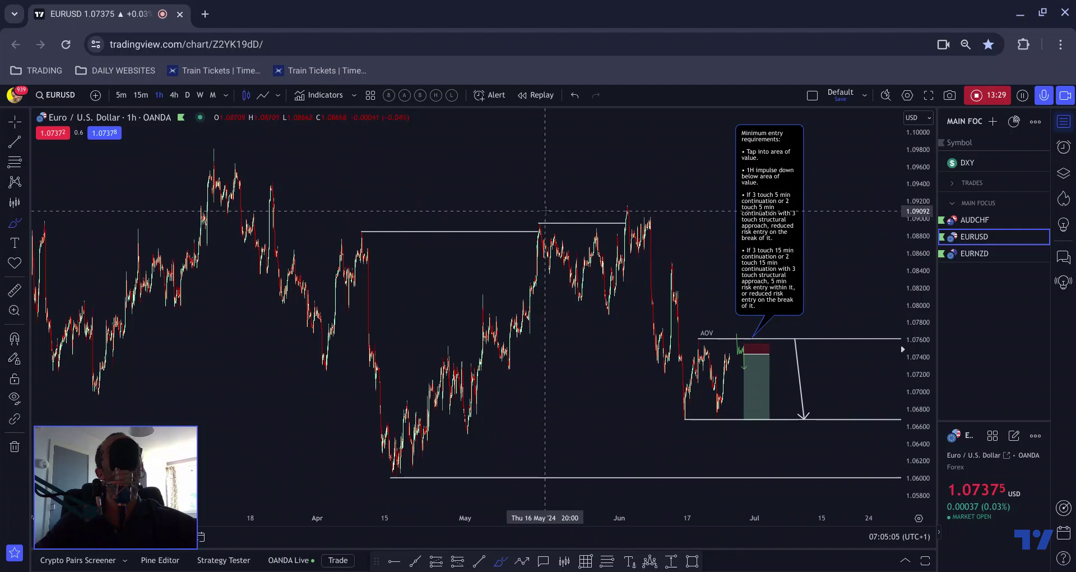
{"action": "left_click_drag", "start_coordinate": [369, 175], "coordinate": [243, 173]}
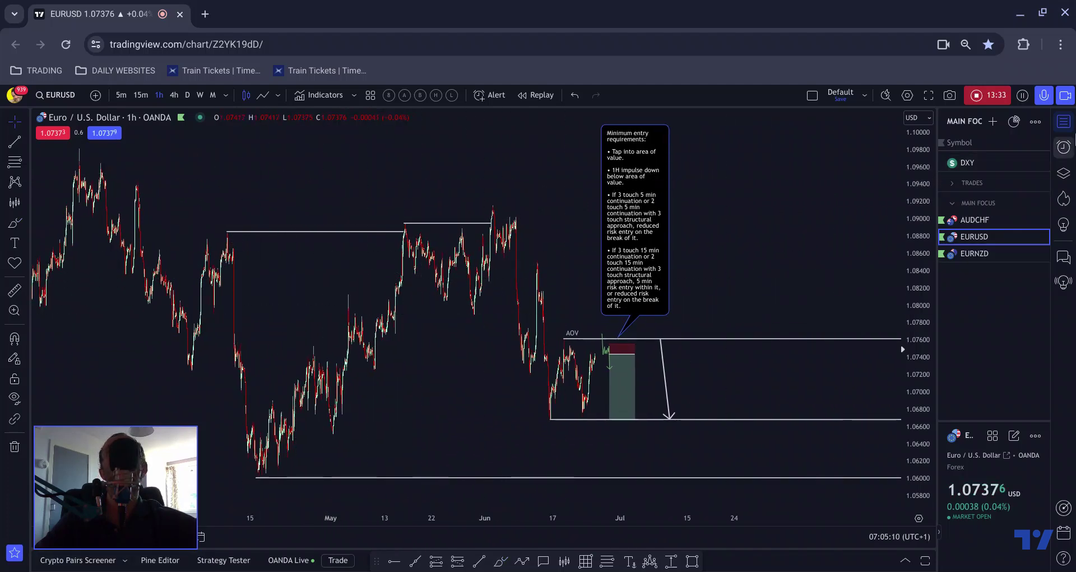
- Brush green paths showing EURUSD breaking above the AOV level, or dipping near 1.0660 before rallying towards 1.1000, and undo the strokes
{"action": "left_click", "coordinate": [500, 559]}
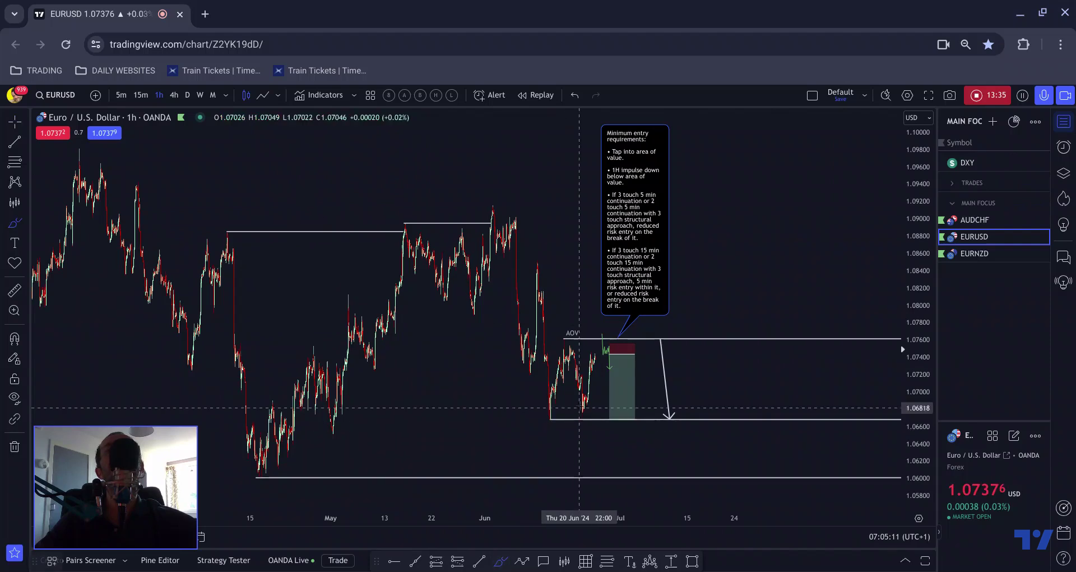
{"action": "mouse_move", "coordinate": [595, 340]}
{"action": "left_mouse_down"}
{"action": "mouse_move", "coordinate": [601, 312]}
{"action": "mouse_move", "coordinate": [613, 417]}
{"action": "mouse_move", "coordinate": [666, 128]}
{"action": "mouse_move", "coordinate": [272, 277]}
{"action": "left_mouse_up"}
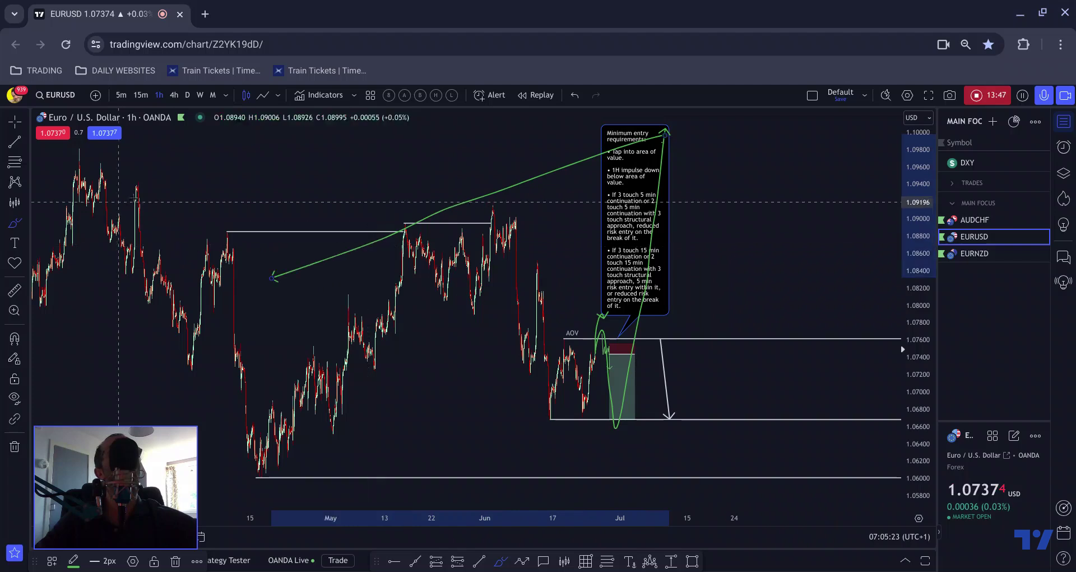
{"action": "left_click_drag", "start_coordinate": [153, 178], "coordinate": [113, 188]}
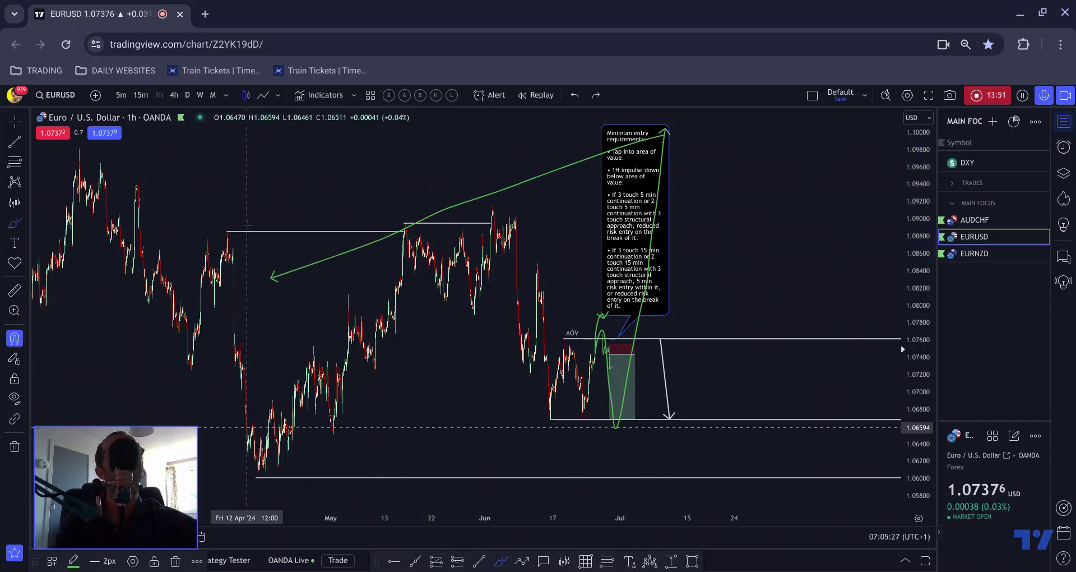
{"action": "key", "text": "ctrl+z"}
{"action": "key", "text": "ctrl+z"}
{"action": "key", "text": "ctrl+z"}
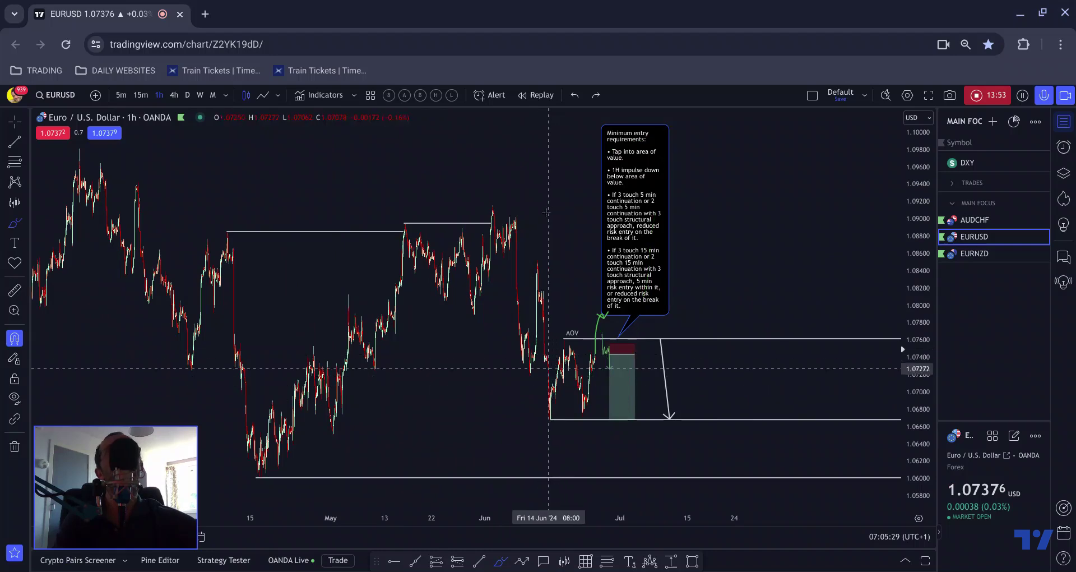
- Examine EURUSD's 1-hour structure from the April low to the AOV level and the projected short
{"action": "scroll", "coordinate": [394, 227], "scroll_direction": "up", "scroll_amount": 3}
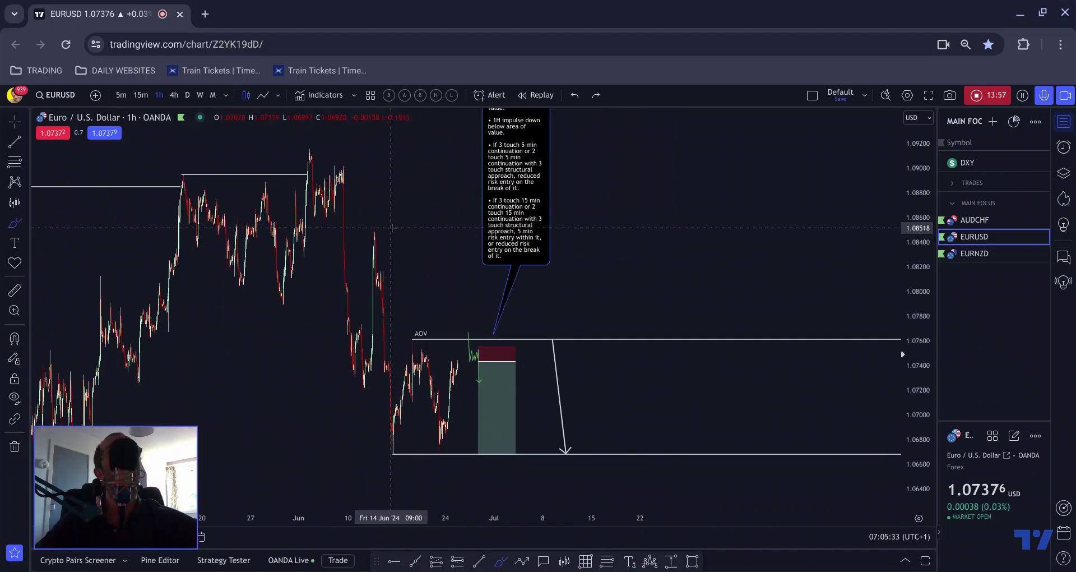
{"action": "scroll", "coordinate": [461, 342], "scroll_direction": "left", "scroll_amount": 3}
{"action": "scroll", "coordinate": [461, 342], "scroll_direction": "left", "scroll_amount": 3}
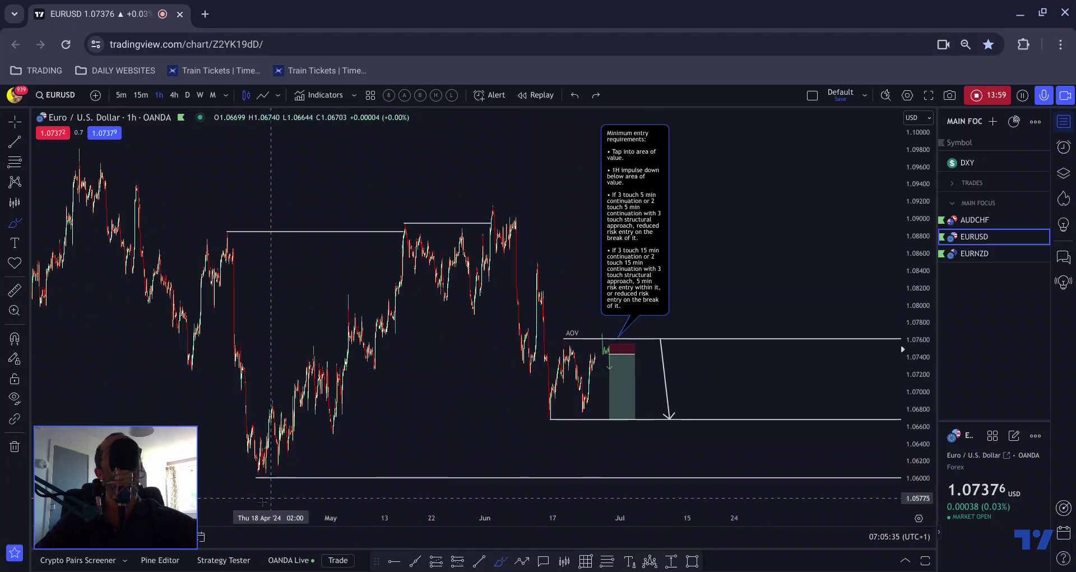
{"action": "scroll", "coordinate": [412, 343], "scroll_direction": "right", "scroll_amount": 3}
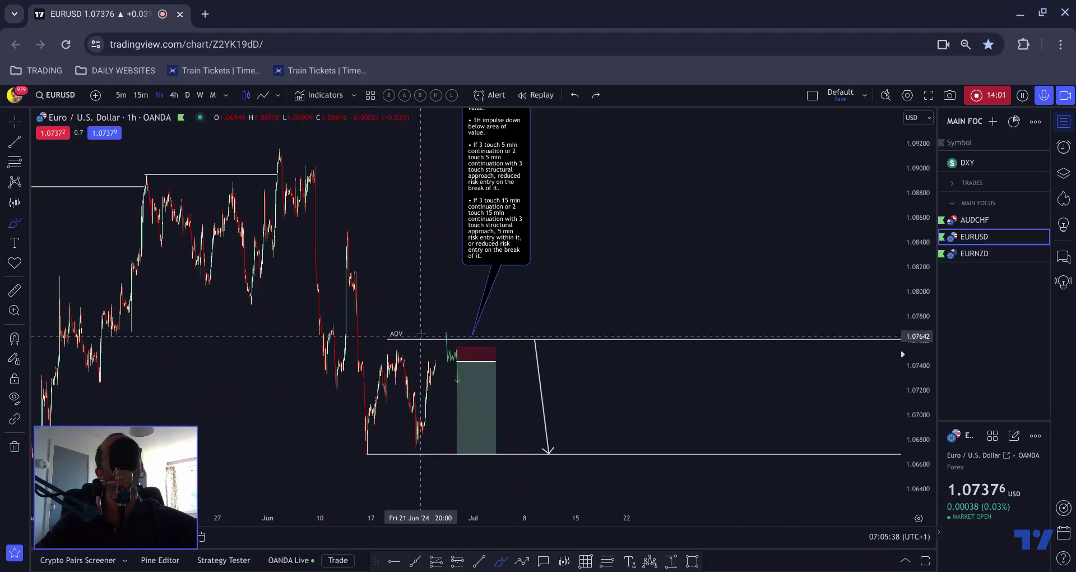
{"action": "scroll", "coordinate": [718, 257], "scroll_direction": "up", "scroll_amount": 3}
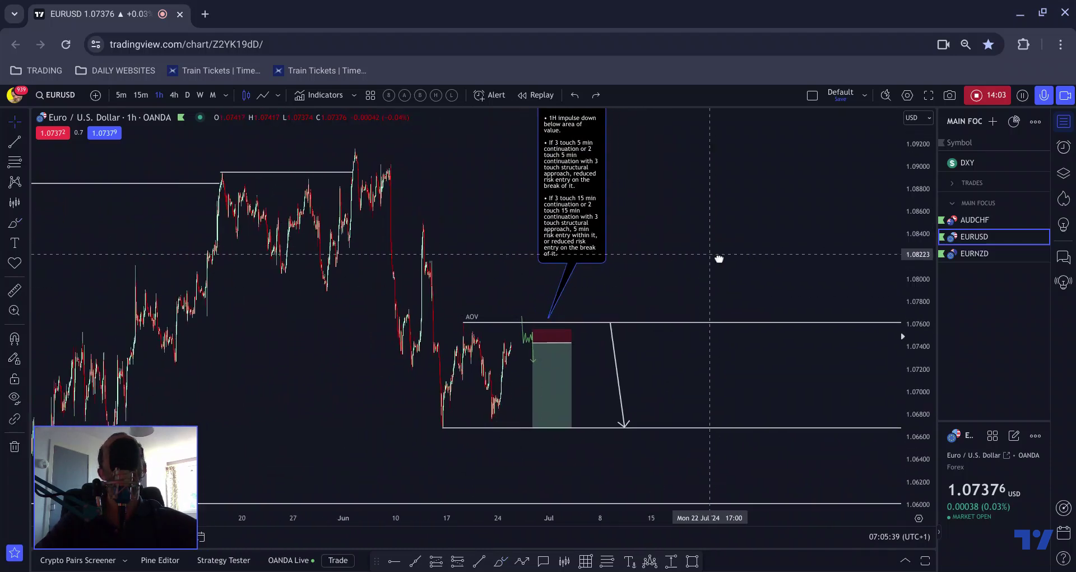
{"action": "scroll", "coordinate": [580, 296], "scroll_direction": "left", "scroll_amount": 3}
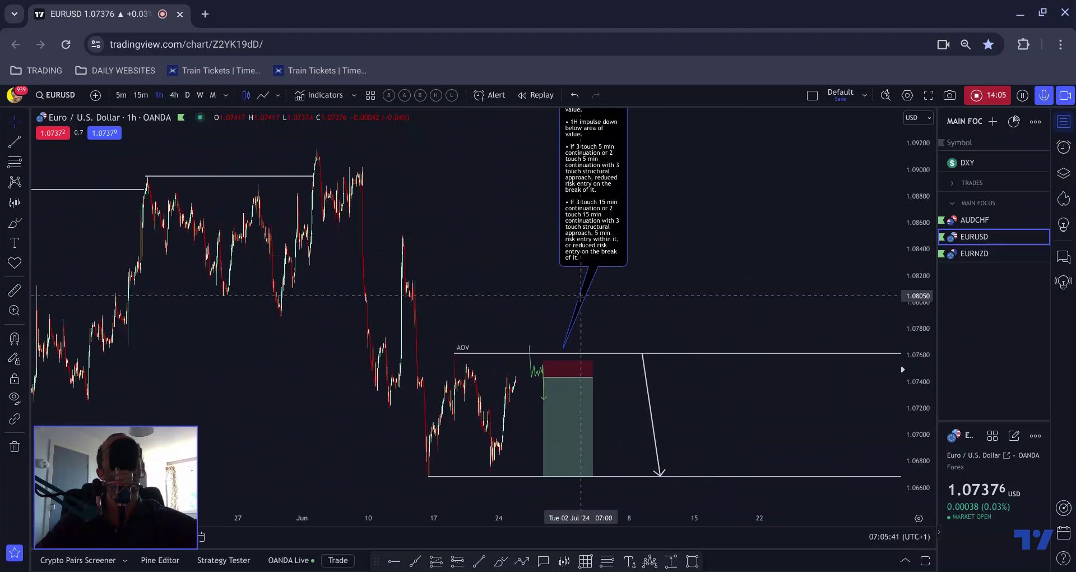
- Move the minimum entry requirements callout down to about 1.0864, directly above the AOV level and short position
{"action": "left_click", "coordinate": [572, 430]}
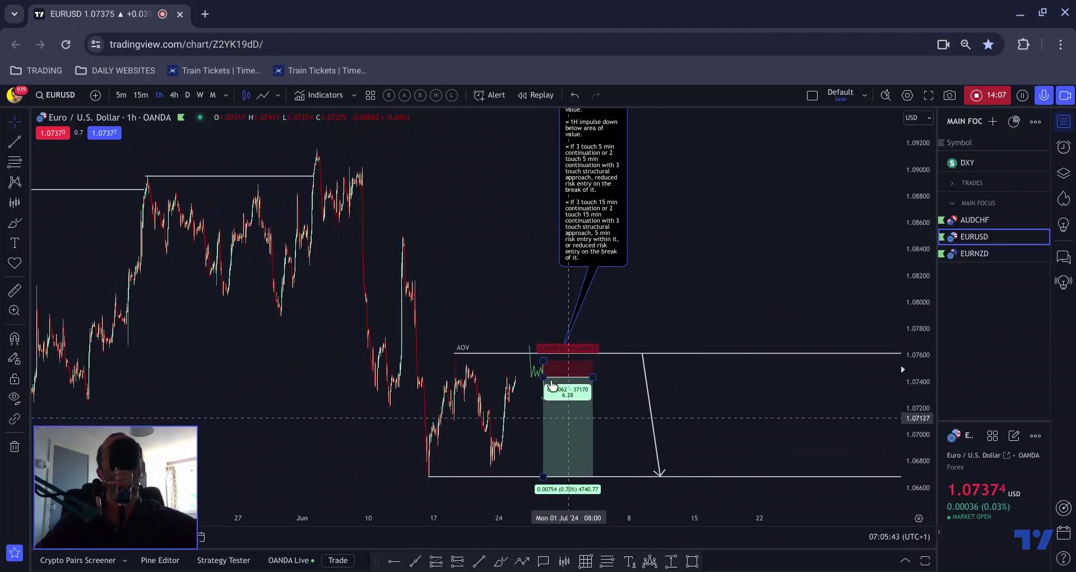
{"action": "left_click", "coordinate": [510, 253]}
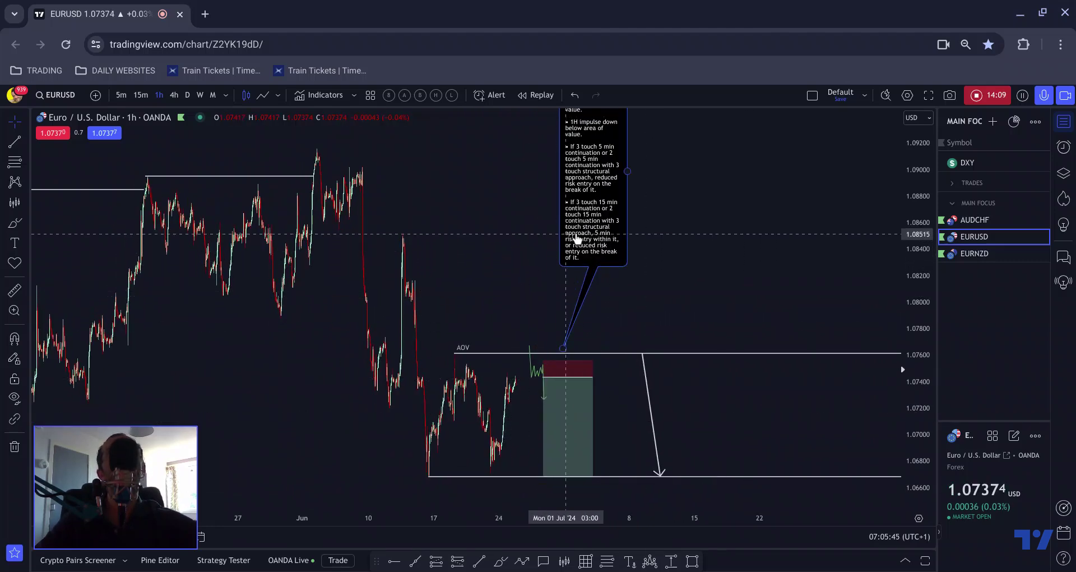
{"action": "left_click_drag", "start_coordinate": [589, 227], "coordinate": [578, 259]}
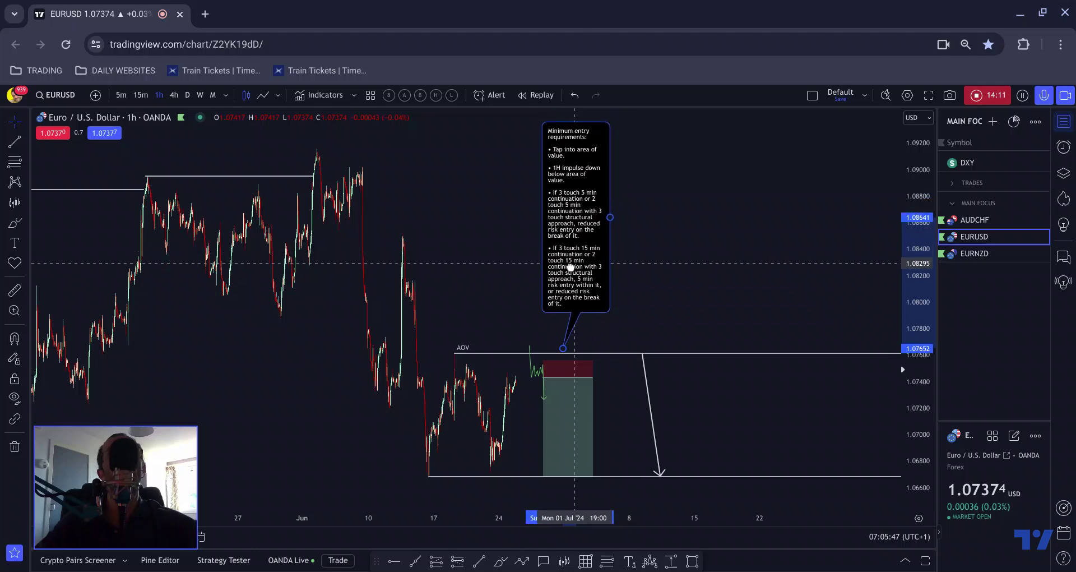
{"action": "left_click", "coordinate": [455, 325]}
{"action": "scroll", "coordinate": [454, 325], "scroll_direction": "up", "scroll_amount": 2}
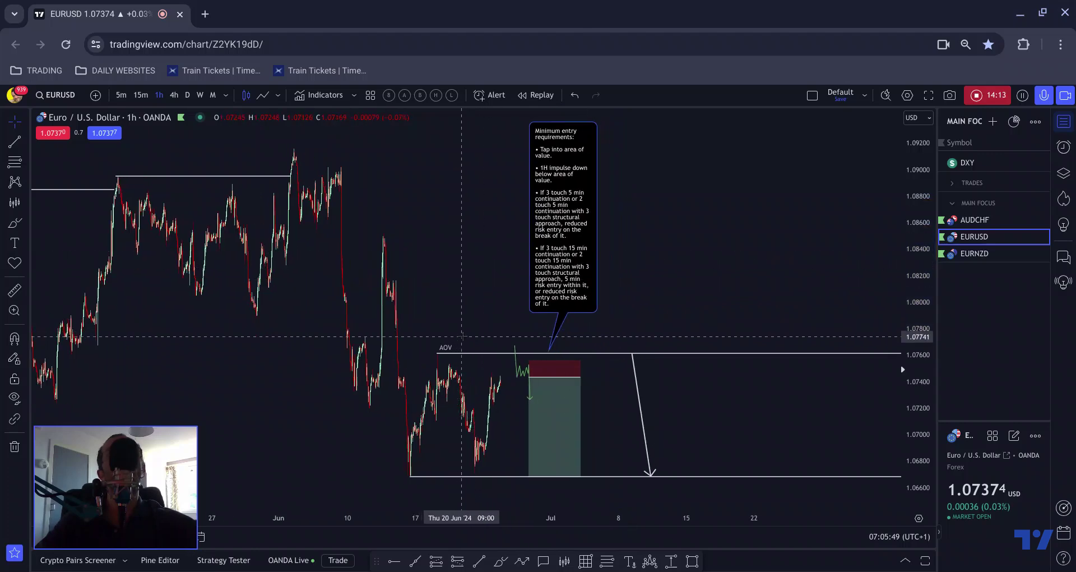
{"action": "scroll", "coordinate": [461, 336], "scroll_direction": "down", "scroll_amount": 3}
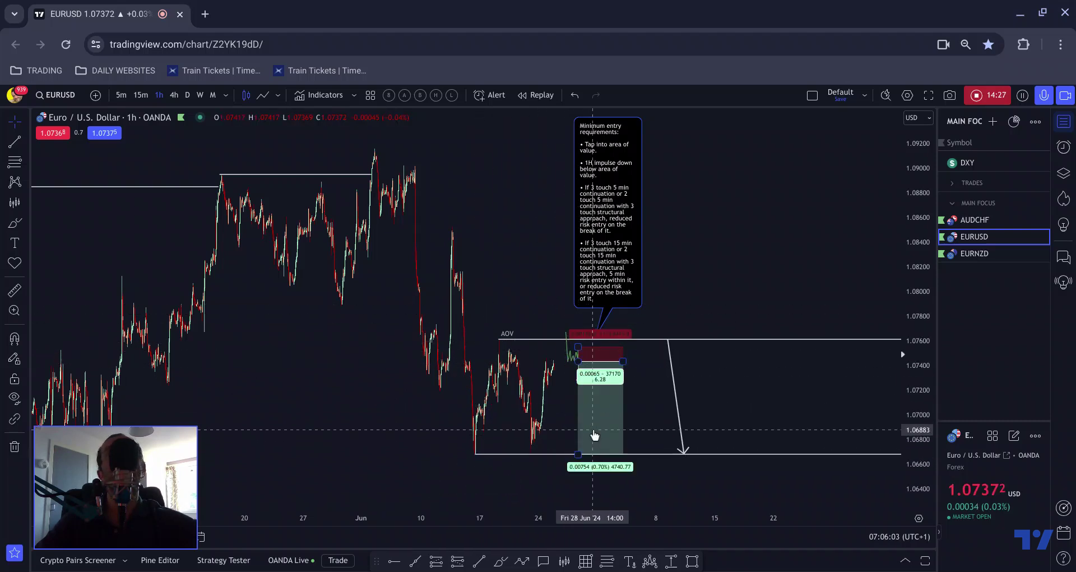
- Draw a Fib Retracement on EURUSD from the AOV level at 1.07623 down to the June low at 1.06683
{"action": "left_click", "coordinate": [1063, 173]}
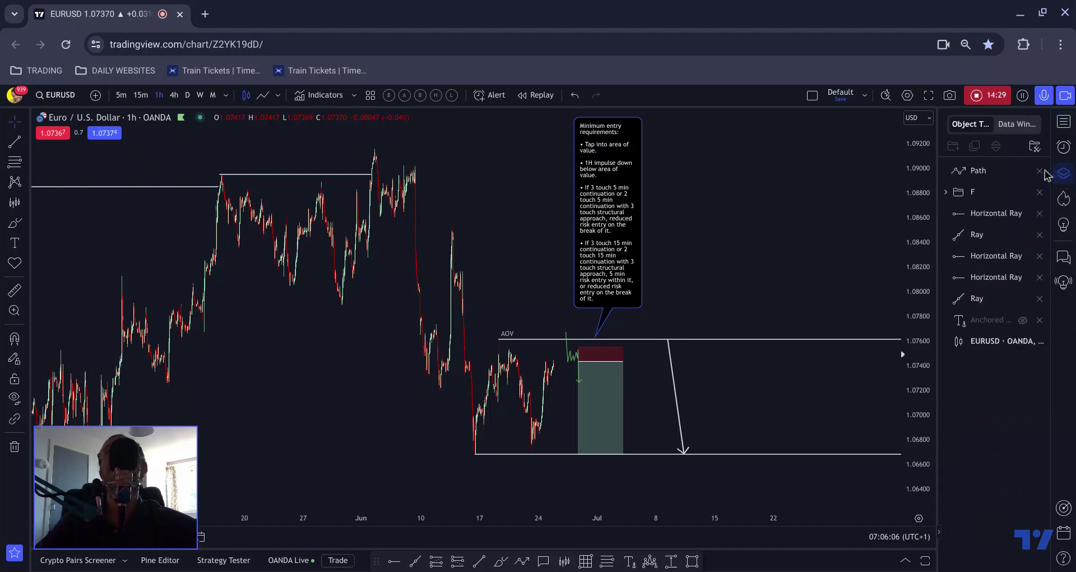
{"action": "left_click", "coordinate": [609, 558]}
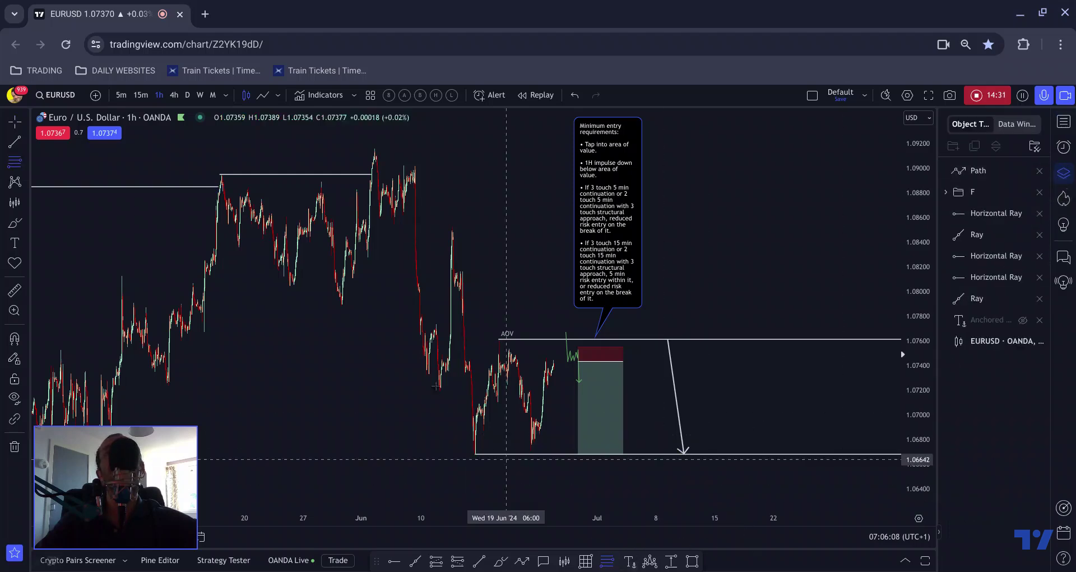
{"action": "left_click", "coordinate": [380, 339]}
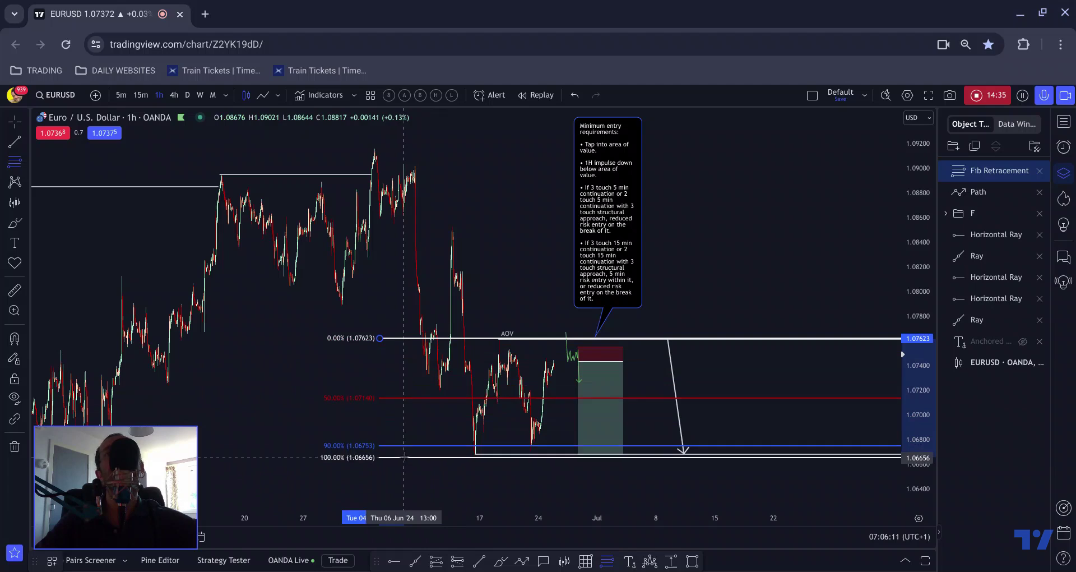
{"action": "left_click", "coordinate": [403, 454]}
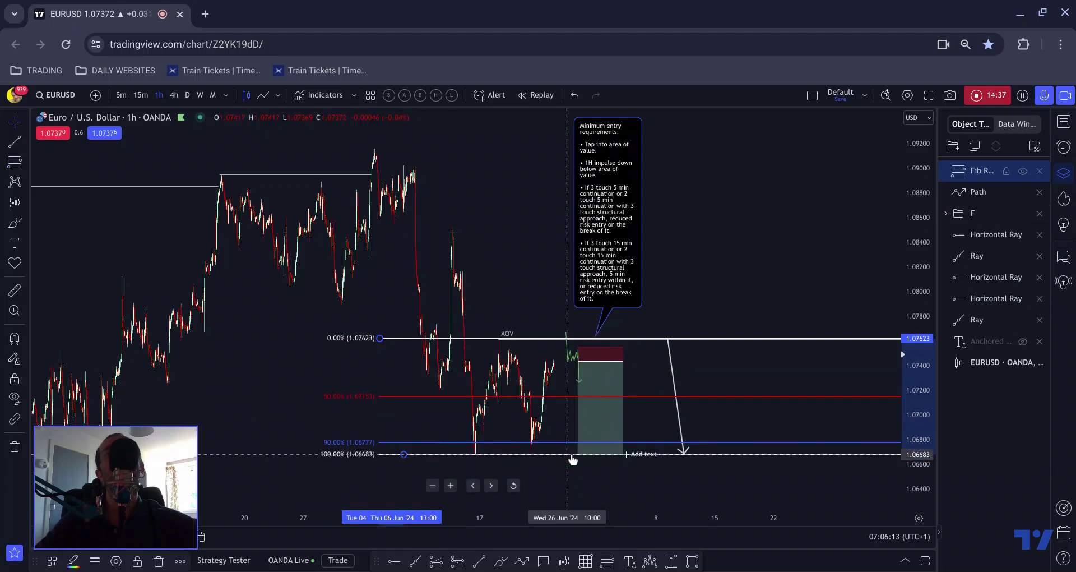
- Try the short position's target near the 90% retracement at 1.06769, and undo both the target change and the retracement
{"action": "left_click_drag", "start_coordinate": [578, 454], "coordinate": [577, 443]}
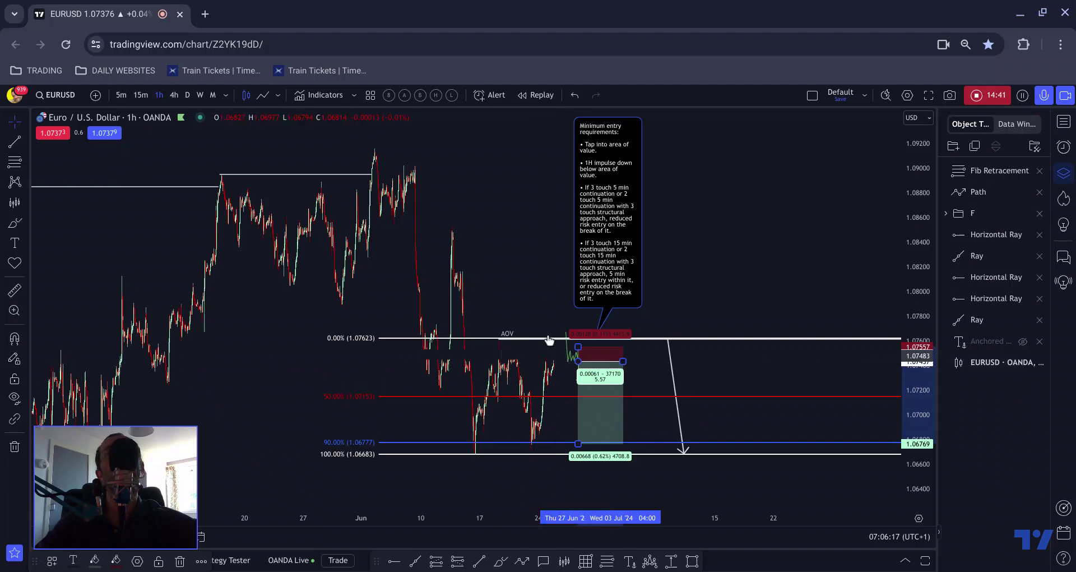
{"action": "key", "text": "ctrl+z"}
{"action": "key", "text": "ctrl+z"}
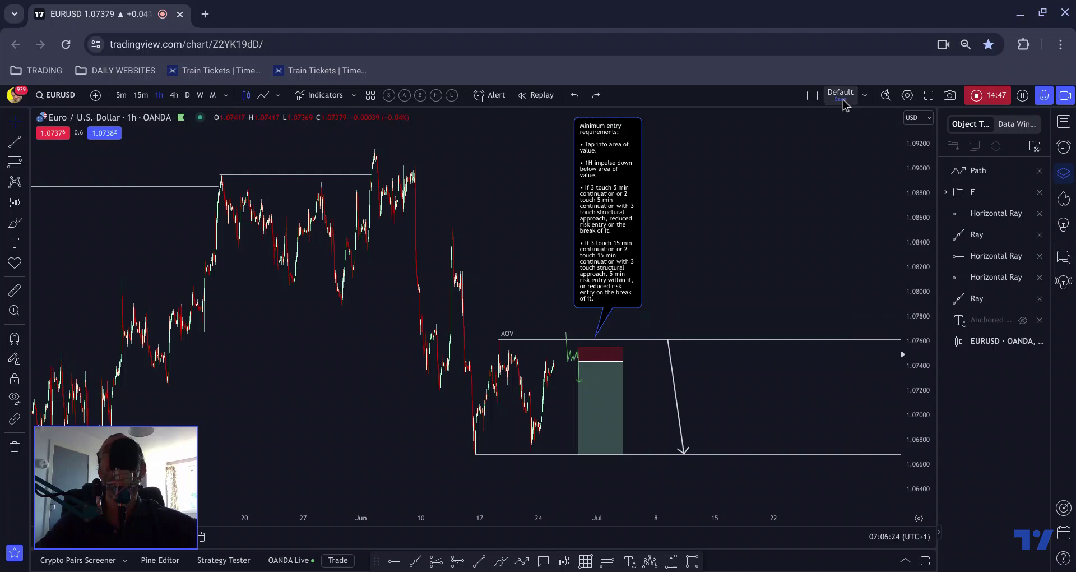
- Switch to EURNZD from the watchlist on the daily timeframe and bring the swings since late 2023 into view
{"action": "left_click", "coordinate": [1063, 122]}
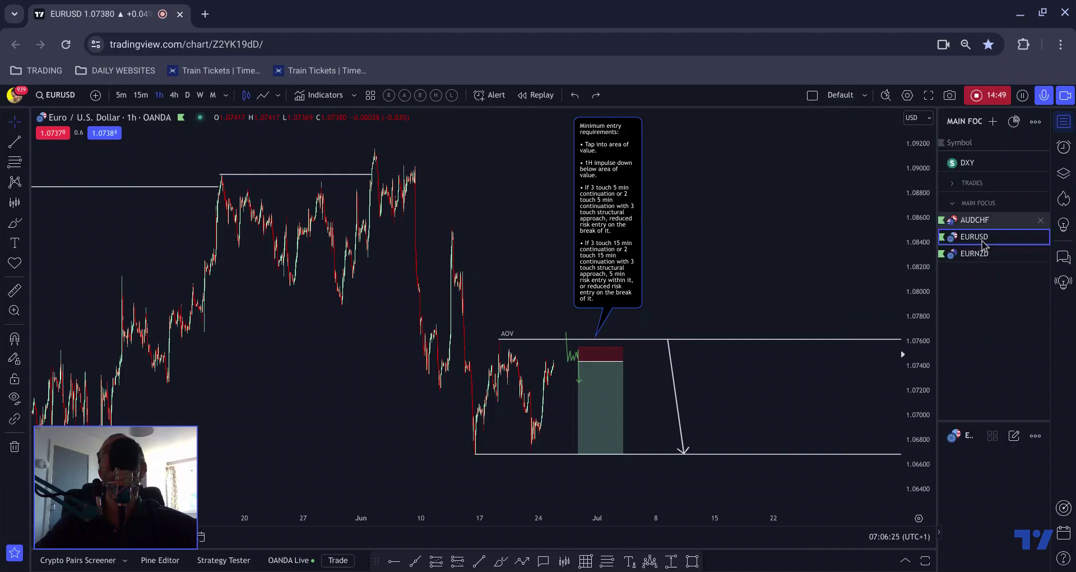
{"action": "left_click", "coordinate": [974, 254]}
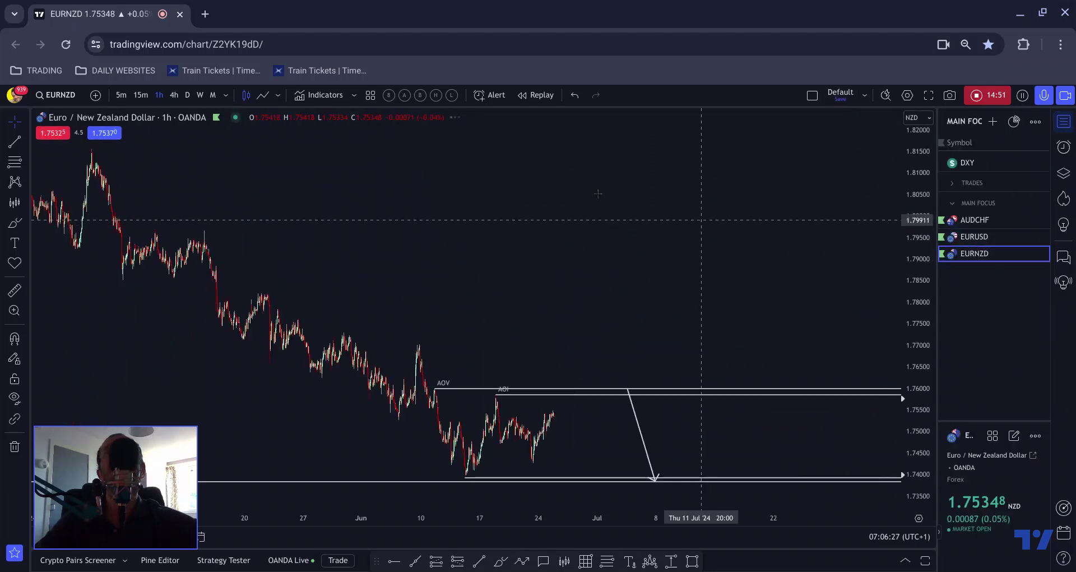
{"action": "left_click", "coordinate": [188, 96]}
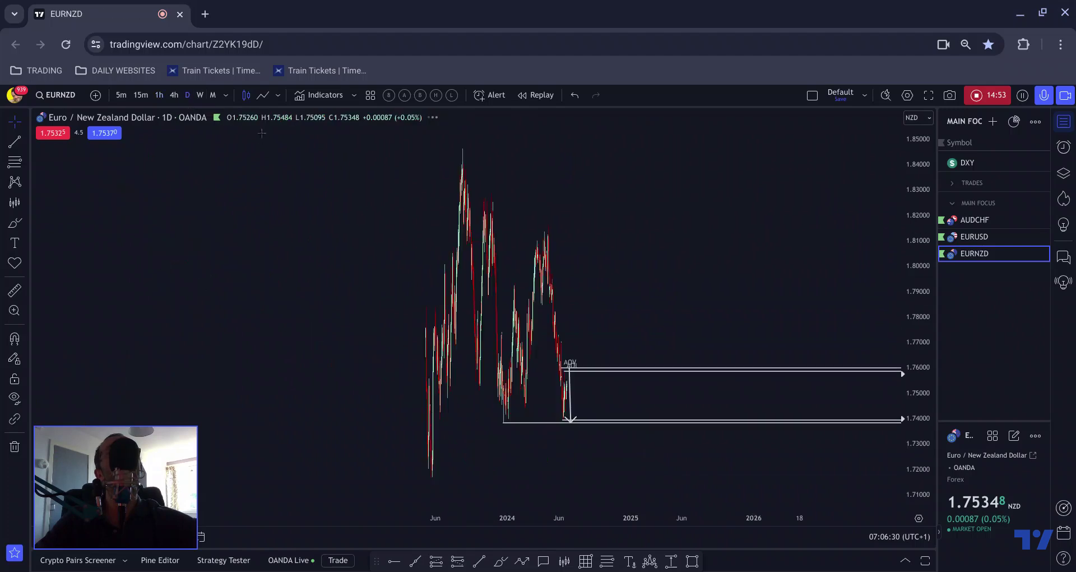
{"action": "scroll", "coordinate": [364, 218], "scroll_direction": "right", "scroll_amount": 5}
{"action": "left_click_drag", "start_coordinate": [363, 213], "coordinate": [586, 264]}
{"action": "scroll", "coordinate": [587, 264], "scroll_direction": "up", "scroll_amount": 2}
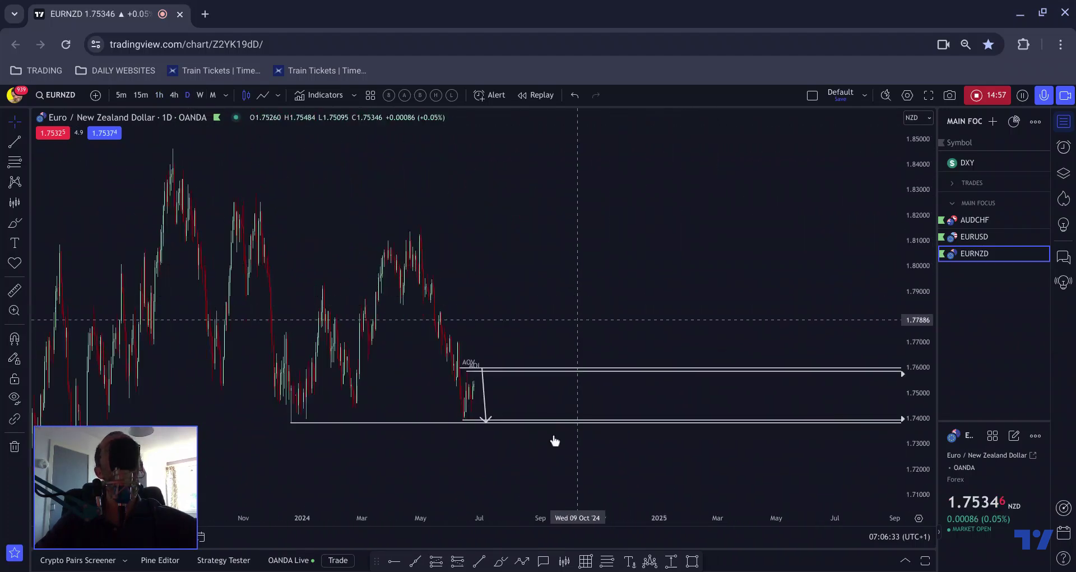
- Circle EURNZD's 2024 daily rise and decline with a green brush stroke, trace the drop from the AOV, and undo the markings
{"action": "left_click", "coordinate": [499, 561]}
{"action": "mouse_move", "coordinate": [358, 276]}
{"action": "left_mouse_down"}
{"action": "mouse_move", "coordinate": [432, 264]}
{"action": "mouse_move", "coordinate": [403, 383]}
{"action": "mouse_move", "coordinate": [315, 359]}
{"action": "mouse_move", "coordinate": [358, 276]}
{"action": "left_mouse_up"}
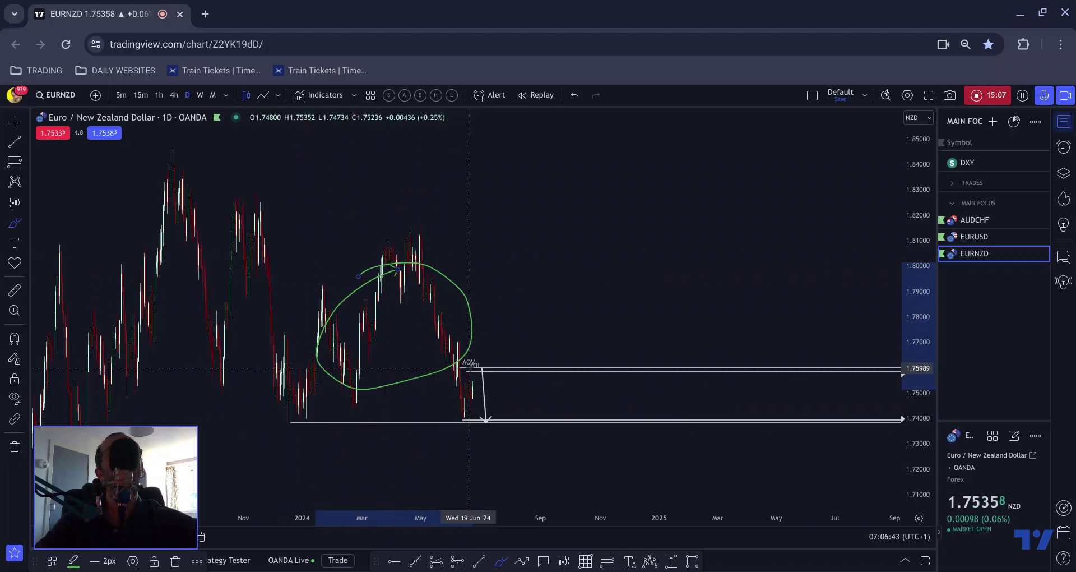
{"action": "left_click", "coordinate": [475, 368]}
{"action": "left_click_drag", "start_coordinate": [476, 369], "coordinate": [482, 416]}
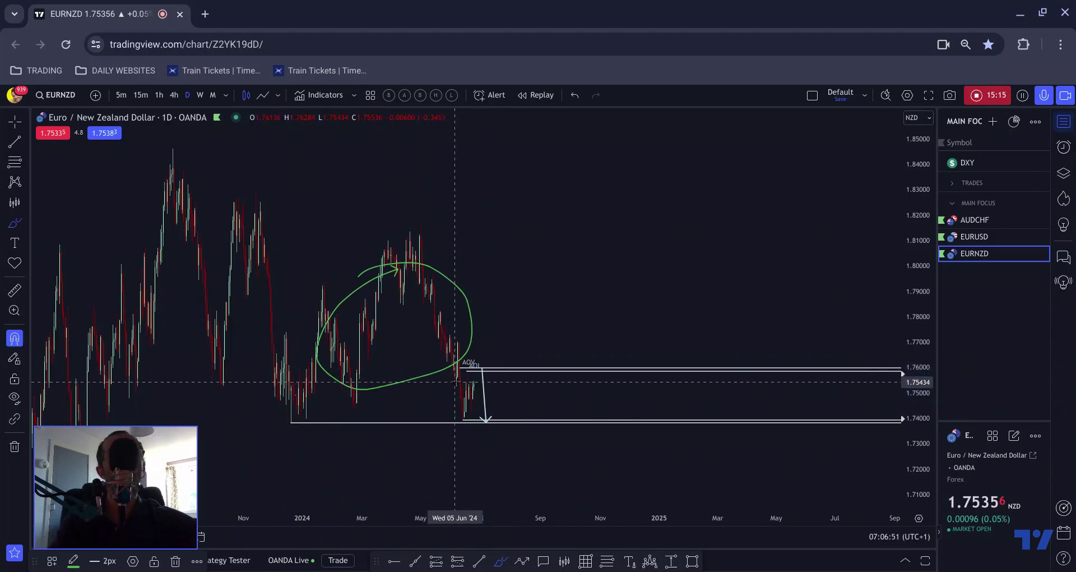
{"action": "key", "text": "ctrl+z"}
- Examine EURNZD's daily decline from the May high into the AOV and AOI levels near 1.7600
{"action": "scroll", "coordinate": [383, 315], "scroll_direction": "up", "scroll_amount": 3}
{"action": "scroll", "coordinate": [383, 316], "scroll_direction": "down", "scroll_amount": 2}
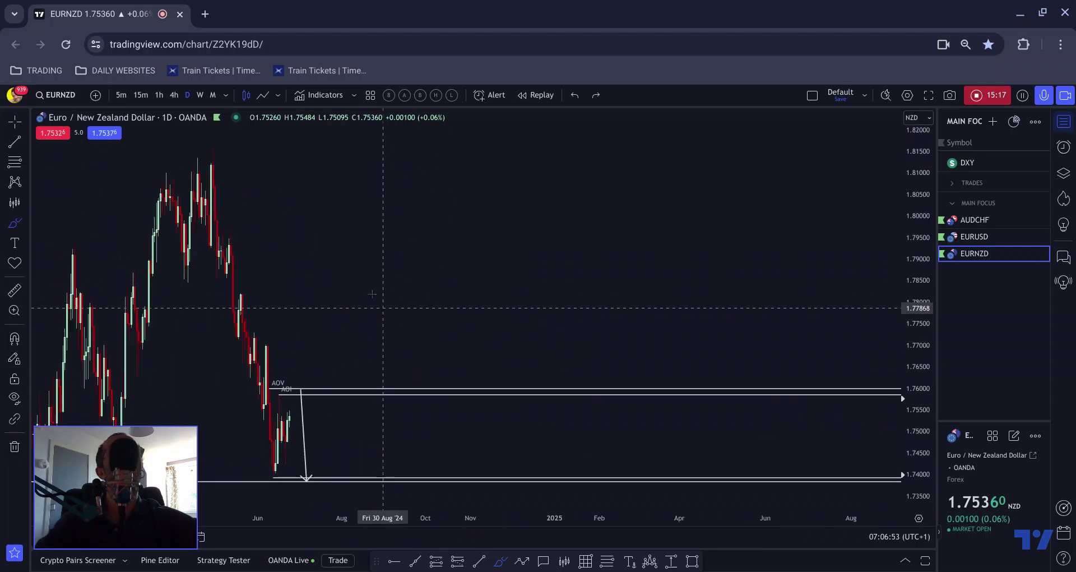
{"action": "scroll", "coordinate": [666, 255], "scroll_direction": "down", "scroll_amount": 3}
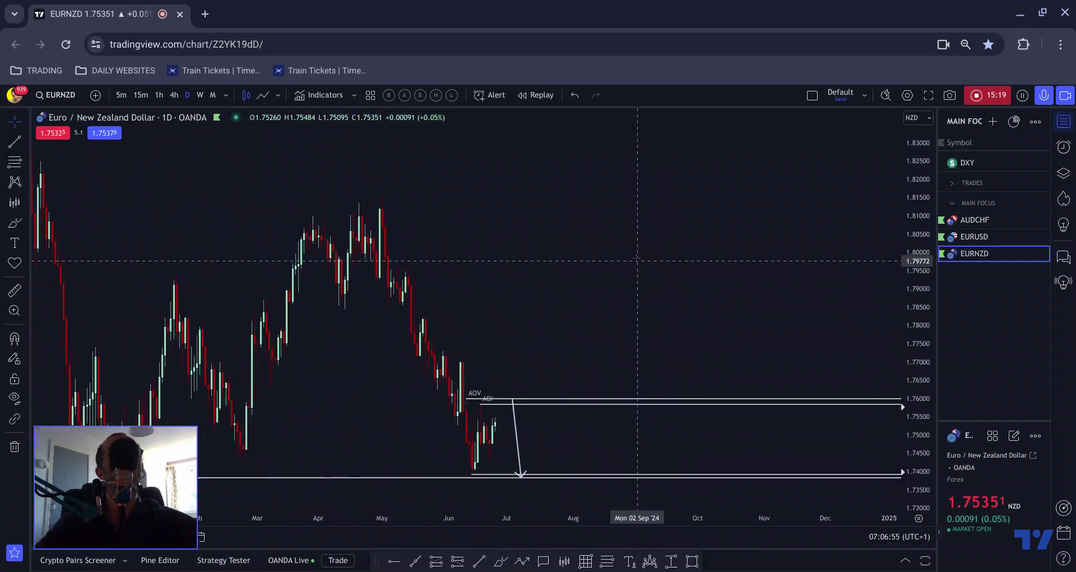
{"action": "scroll", "coordinate": [654, 263], "scroll_direction": "up", "scroll_amount": 3}
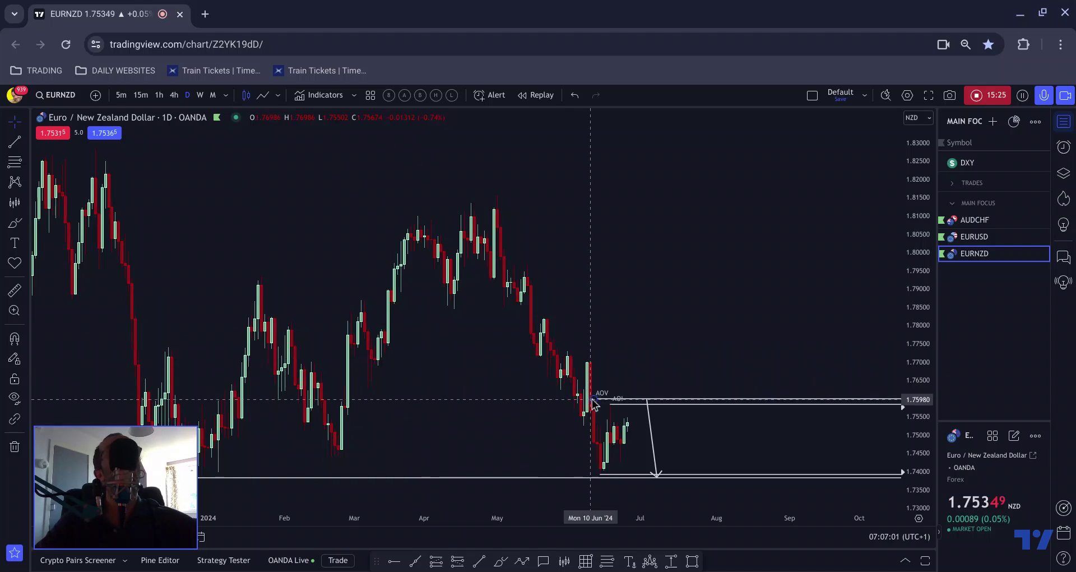
- Sketch EURNZD's projected push into the AOV and drop to the daily lows with green brush strokes, and undo them
{"action": "scroll", "coordinate": [590, 399], "scroll_direction": "up", "scroll_amount": 1}
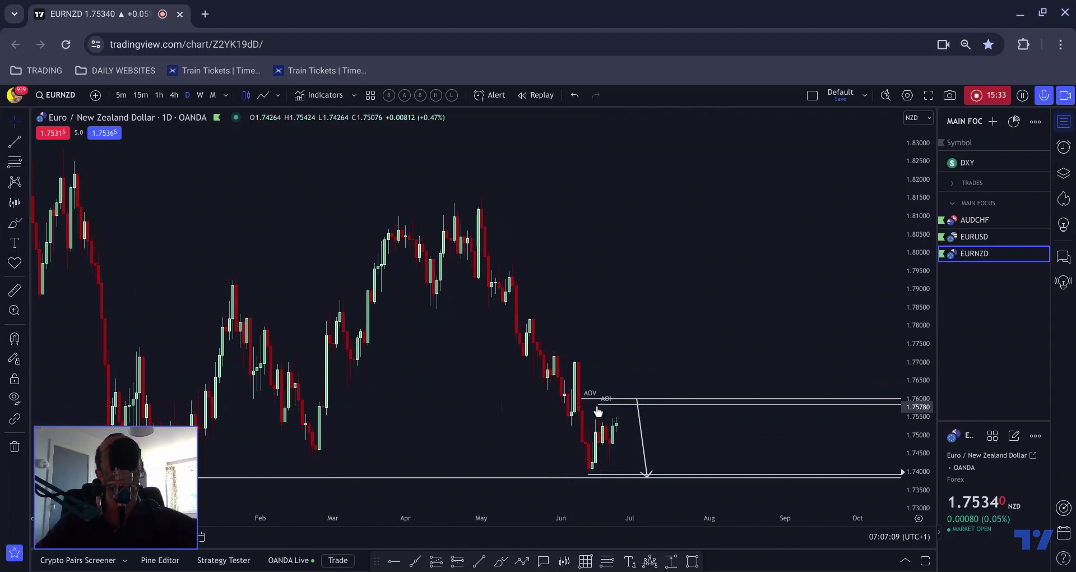
{"action": "scroll", "coordinate": [599, 409], "scroll_direction": "down", "scroll_amount": 2}
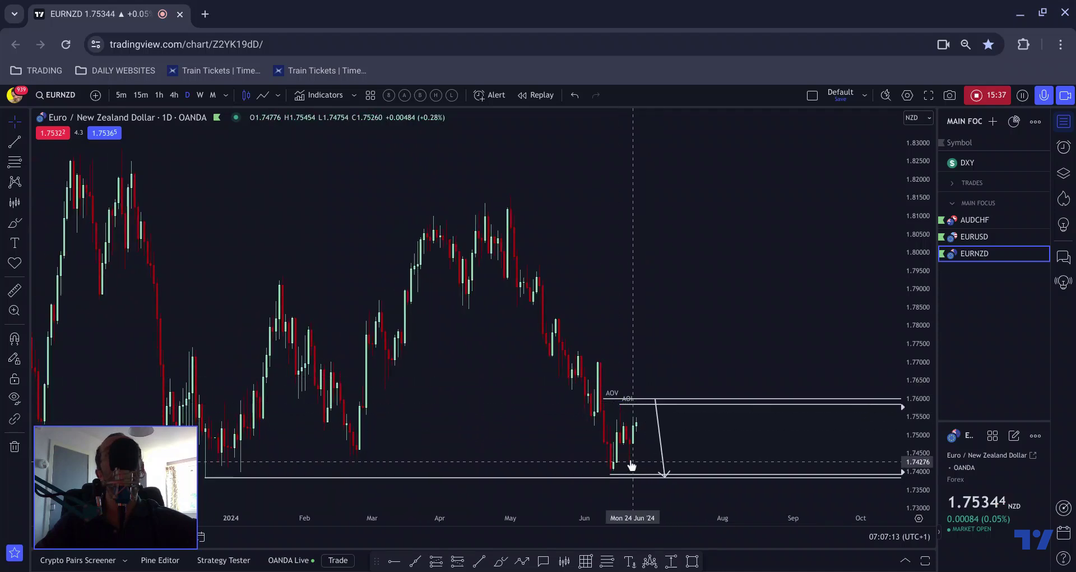
{"action": "scroll", "coordinate": [594, 471], "scroll_direction": "down", "scroll_amount": 2}
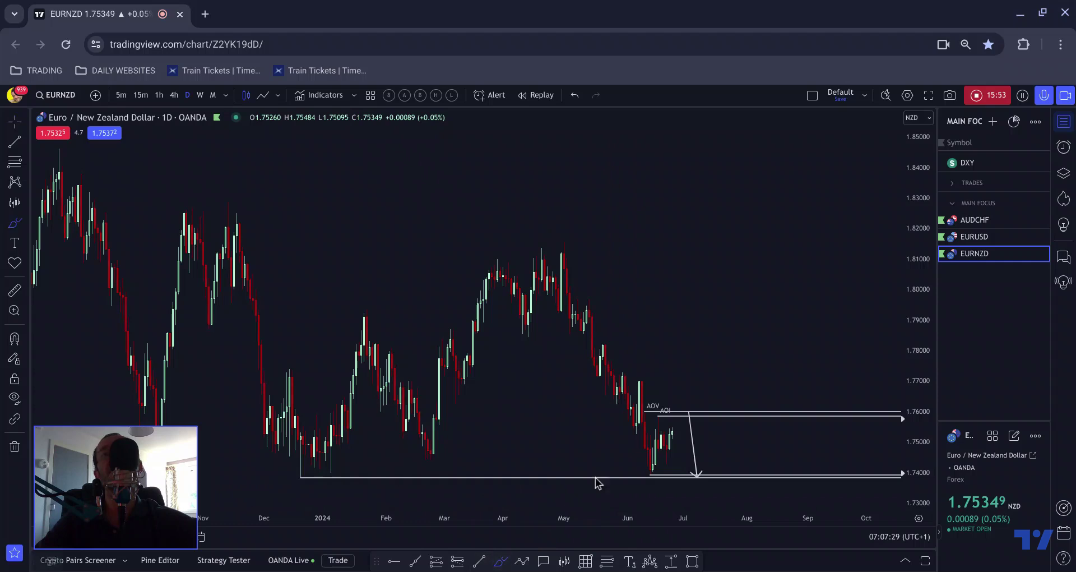
{"action": "mouse_move", "coordinate": [651, 472]}
{"action": "left_mouse_down"}
{"action": "mouse_move", "coordinate": [661, 427]}
{"action": "mouse_move", "coordinate": [669, 440]}
{"action": "left_mouse_up"}
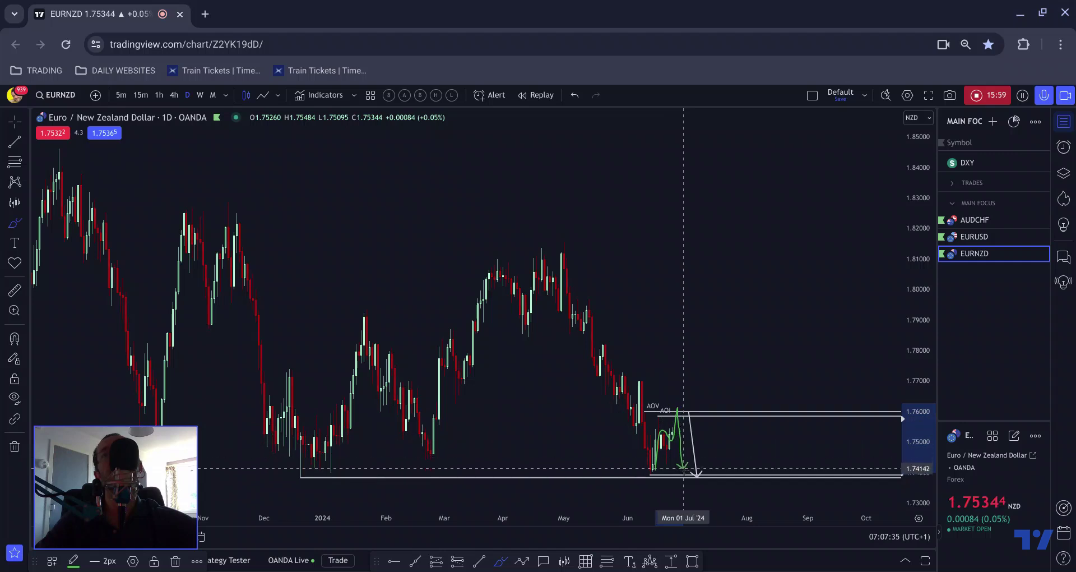
{"action": "left_click_drag", "start_coordinate": [686, 481], "coordinate": [681, 479]}
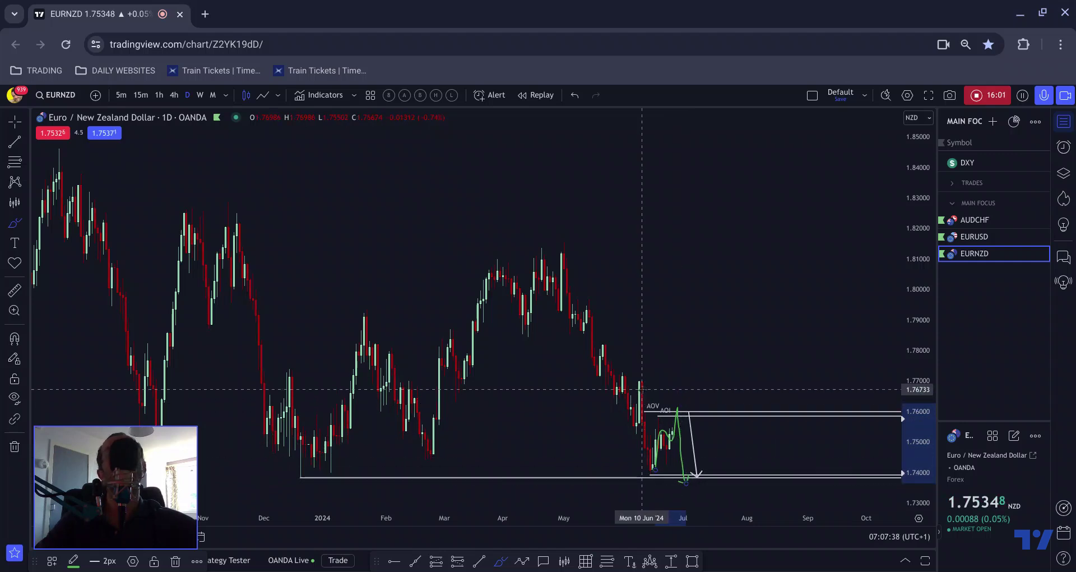
{"action": "key", "text": "ctrl+z"}
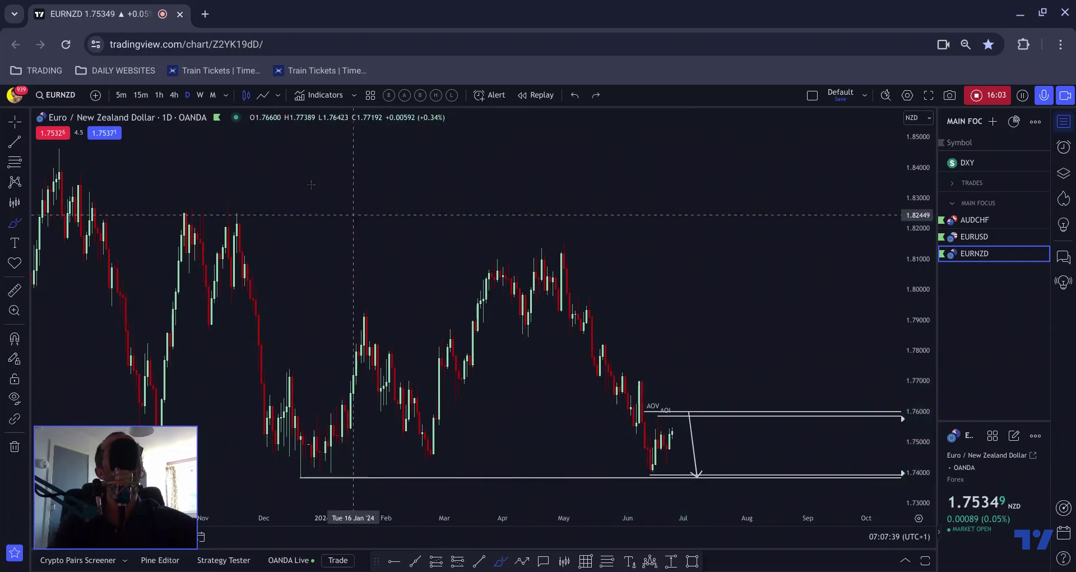
- Switch EURNZD to the 4h timeframe and bring June's price action around the AOV and AOI into view
{"action": "left_click", "coordinate": [174, 95]}
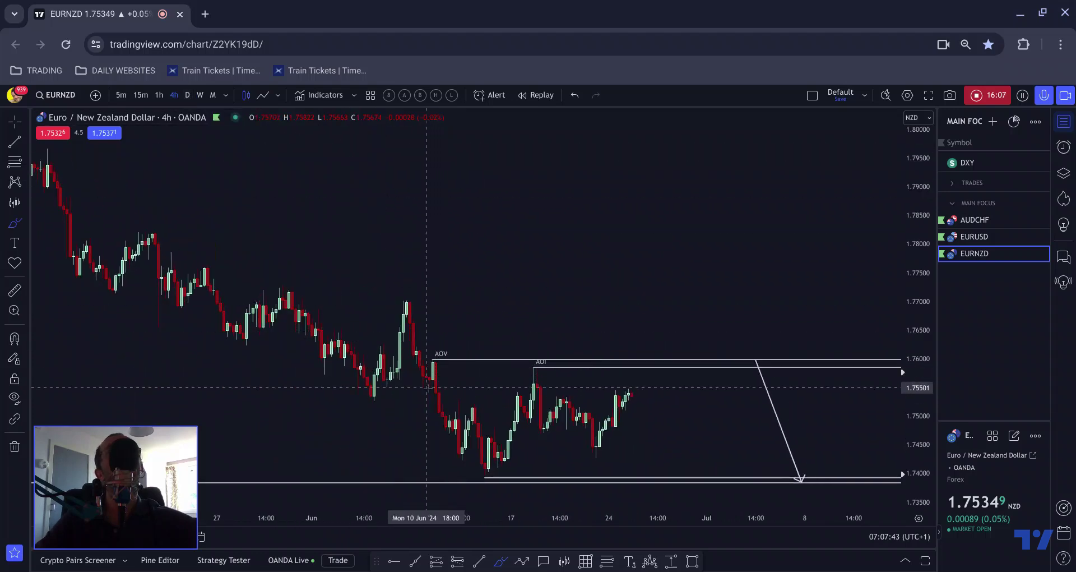
{"action": "scroll", "coordinate": [426, 387], "scroll_direction": "up", "scroll_amount": 2}
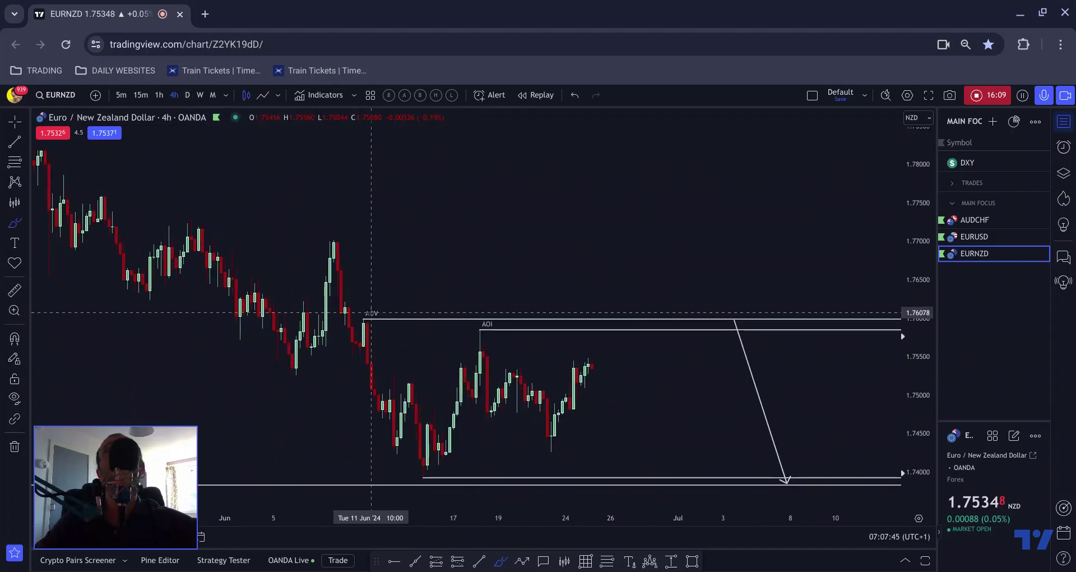
{"action": "scroll", "coordinate": [372, 339], "scroll_direction": "down", "scroll_amount": 2}
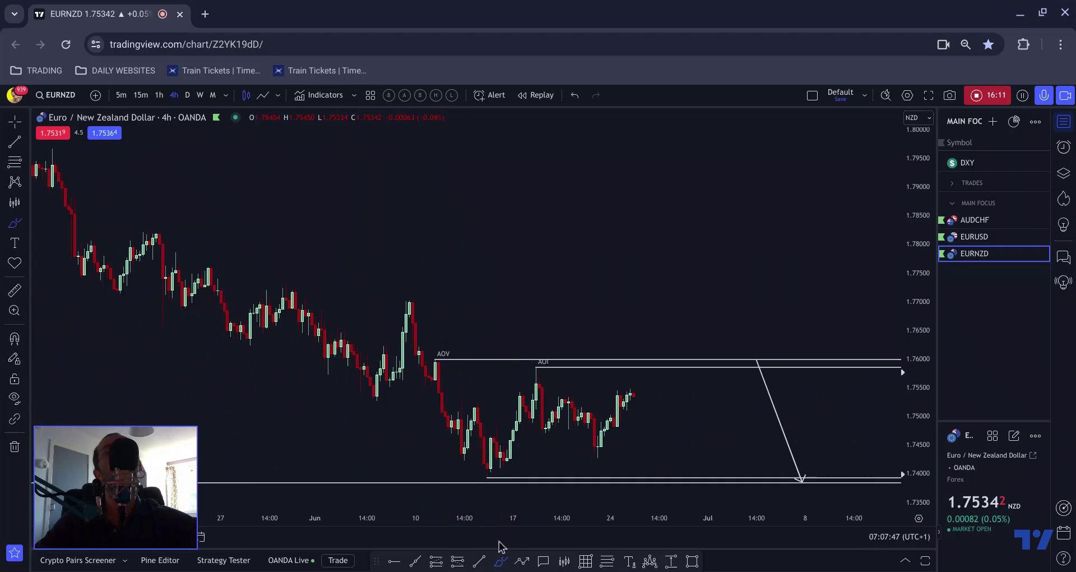
{"action": "scroll", "coordinate": [396, 517], "scroll_direction": "up", "scroll_amount": 2}
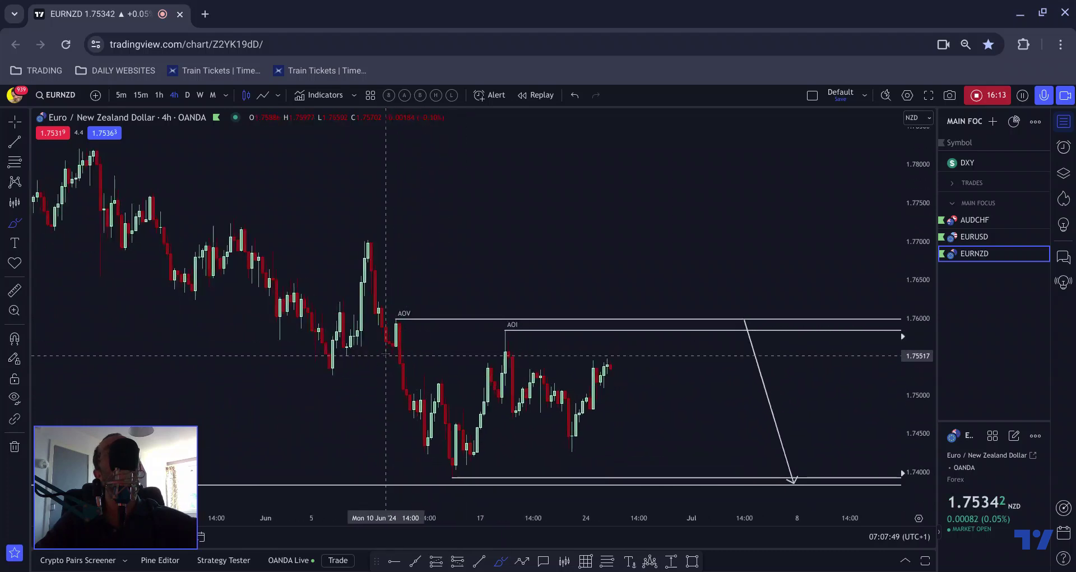
{"action": "scroll", "coordinate": [385, 355], "scroll_direction": "up", "scroll_amount": 1}
- Brush a green down arrow from the AOV, and leftward arrows at the early June low, the AOI and the AOV
{"action": "left_click_drag", "start_coordinate": [348, 310], "coordinate": [348, 408]}
{"action": "left_click_drag", "start_coordinate": [311, 366], "coordinate": [260, 369]}
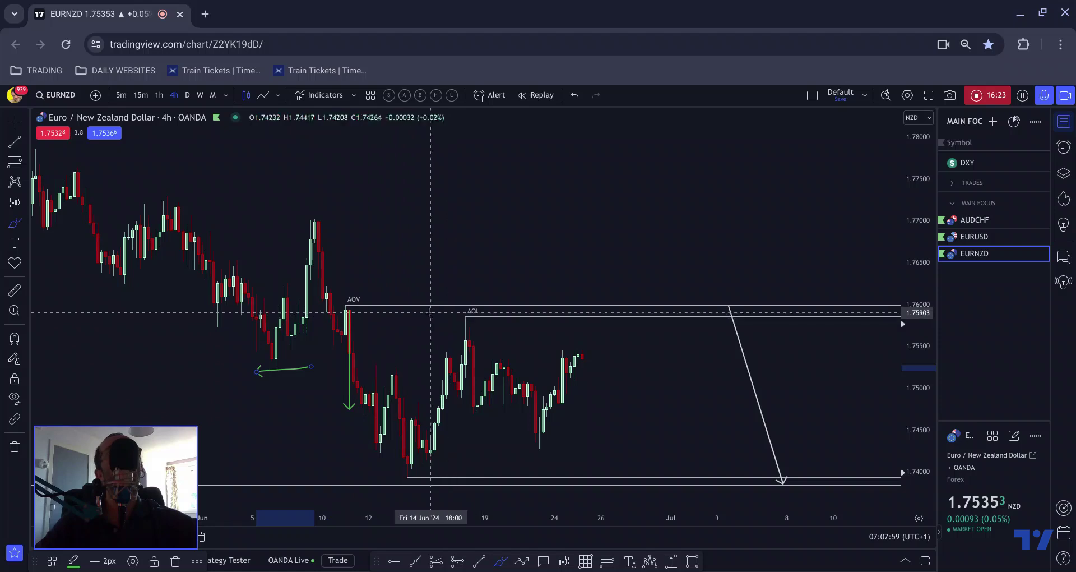
{"action": "left_click_drag", "start_coordinate": [466, 314], "coordinate": [446, 318]}
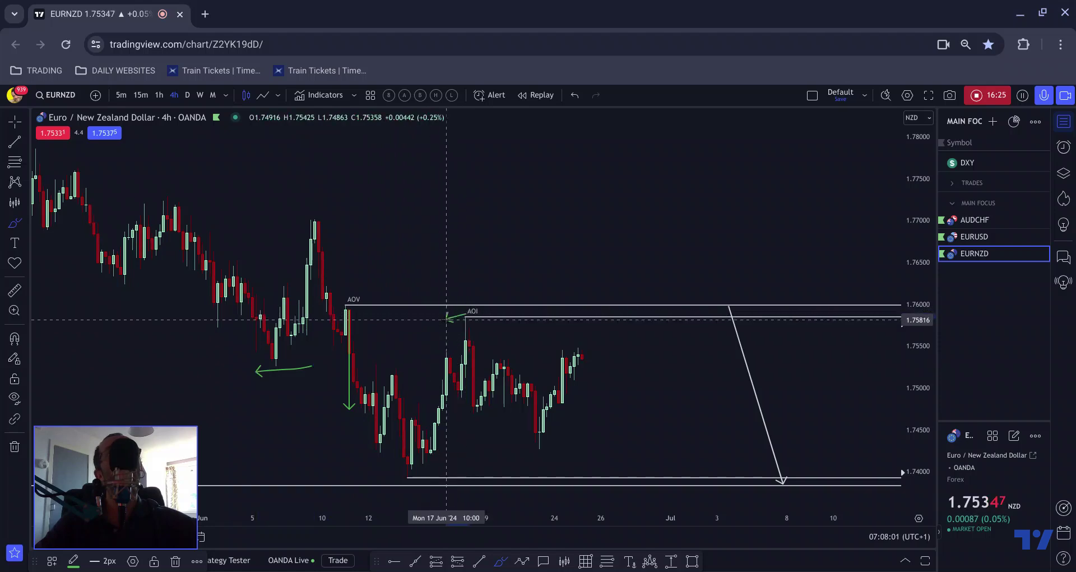
{"action": "left_click_drag", "start_coordinate": [360, 306], "coordinate": [323, 303]}
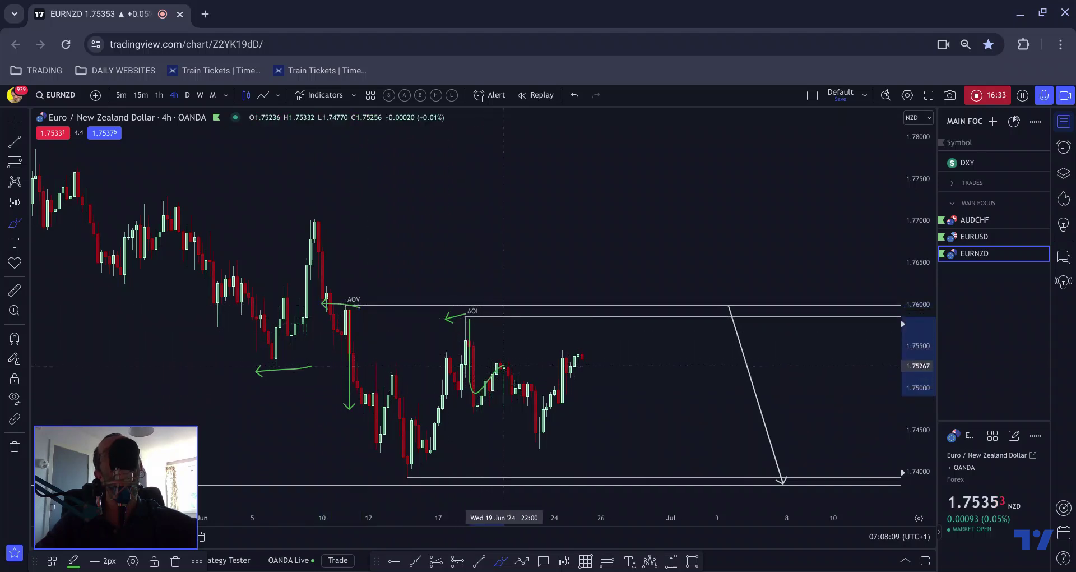
- Trace the descending pullback from the AOI, its channel edges and the projected rise above the AOV, and undo all the brush markings
{"action": "left_click_drag", "start_coordinate": [504, 366], "coordinate": [535, 418]}
{"action": "left_click_drag", "start_coordinate": [443, 395], "coordinate": [493, 423]}
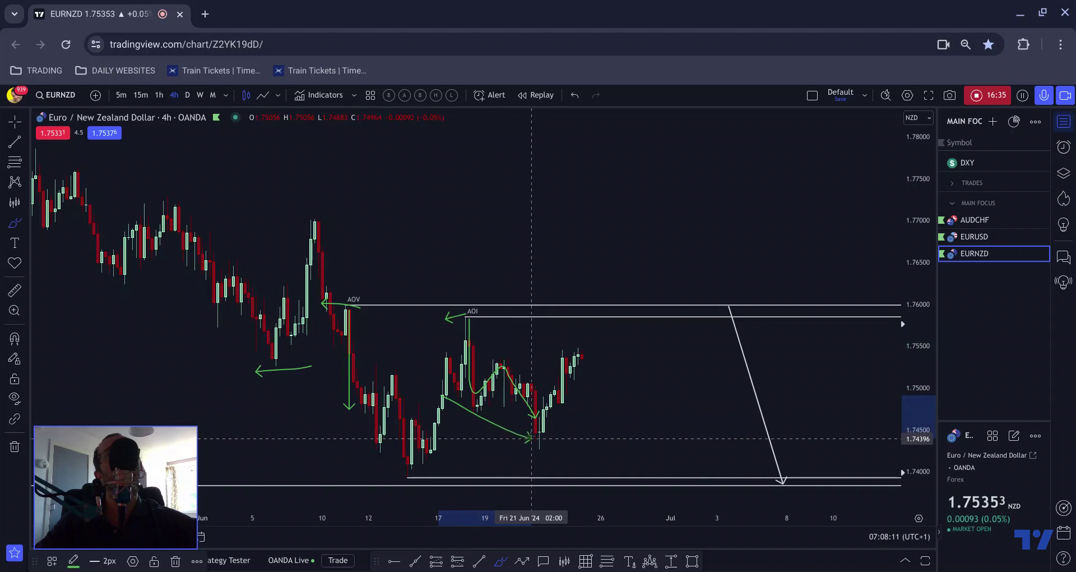
{"action": "left_click_drag", "start_coordinate": [468, 327], "coordinate": [546, 386]}
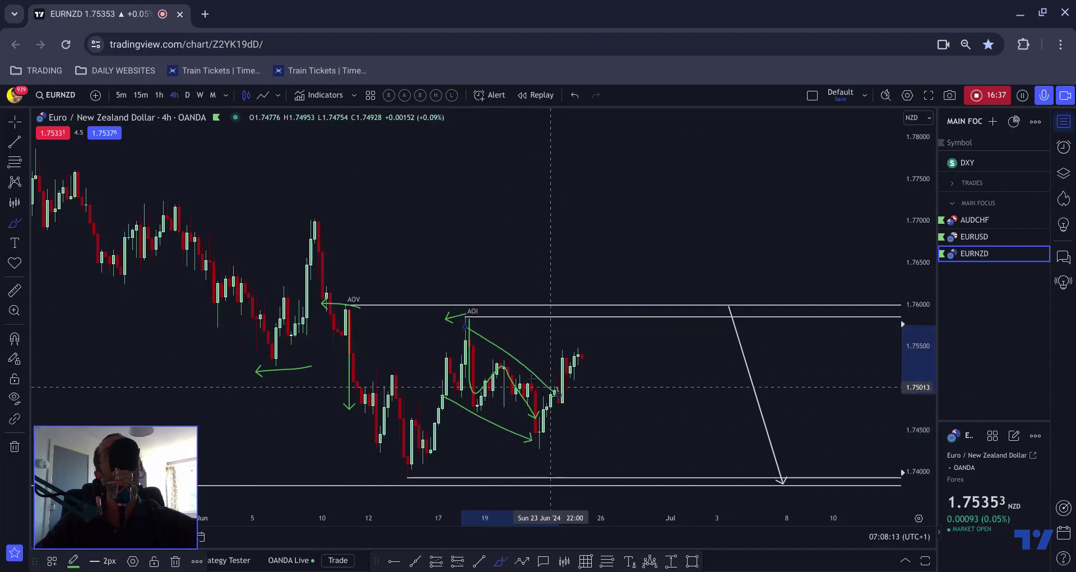
{"action": "mouse_move", "coordinate": [431, 460]}
{"action": "left_mouse_down"}
{"action": "mouse_move", "coordinate": [462, 371]}
{"action": "mouse_move", "coordinate": [507, 387]}
{"action": "mouse_move", "coordinate": [535, 416]}
{"action": "mouse_move", "coordinate": [565, 278]}
{"action": "mouse_move", "coordinate": [395, 368]}
{"action": "left_mouse_up"}
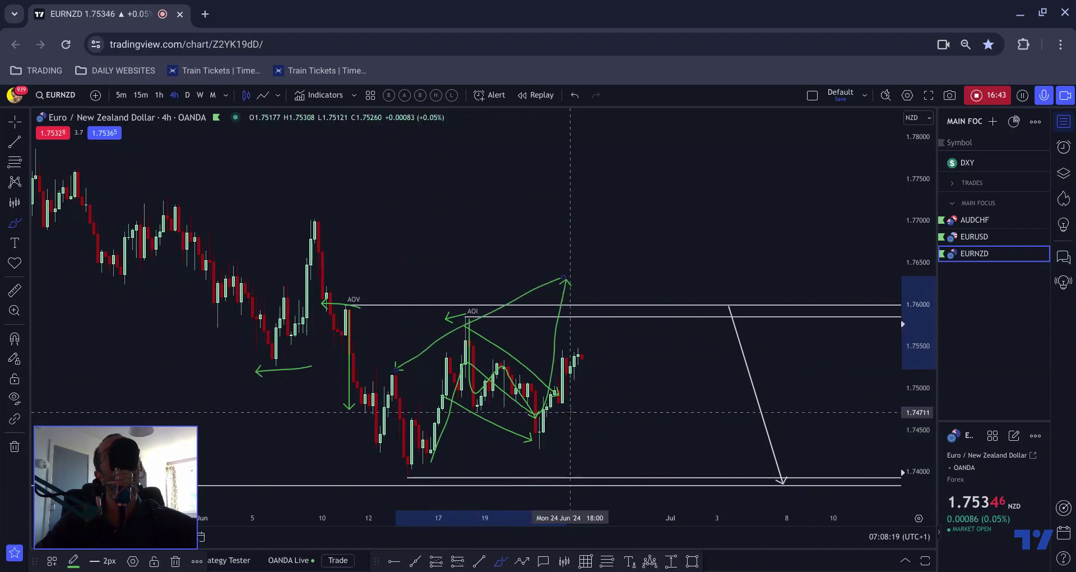
{"action": "left_click_drag", "start_coordinate": [579, 415], "coordinate": [445, 462]}
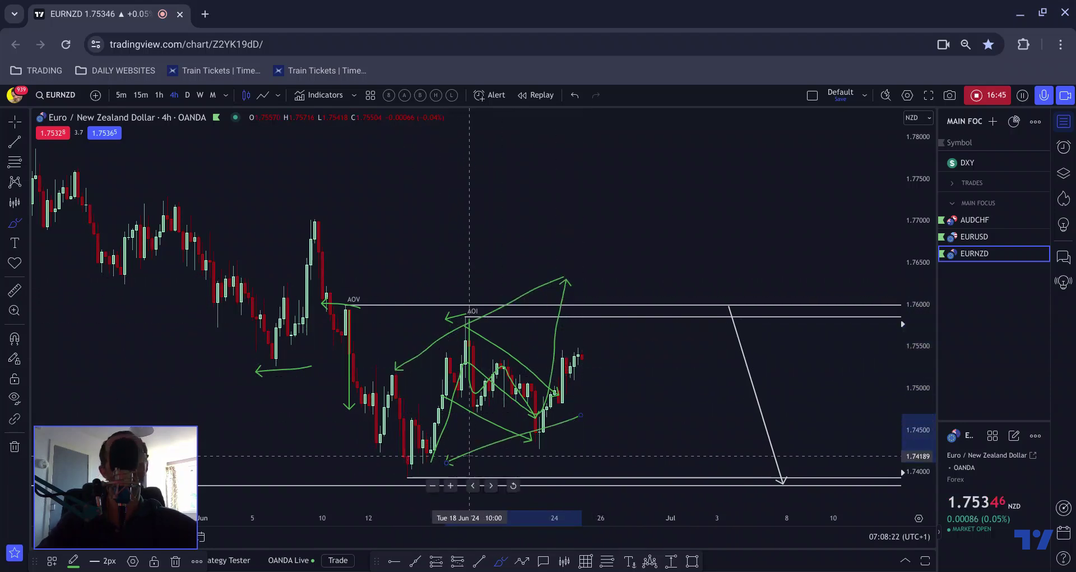
{"action": "key", "text": "ctrl+z"}
{"action": "key", "text": "ctrl+z"}
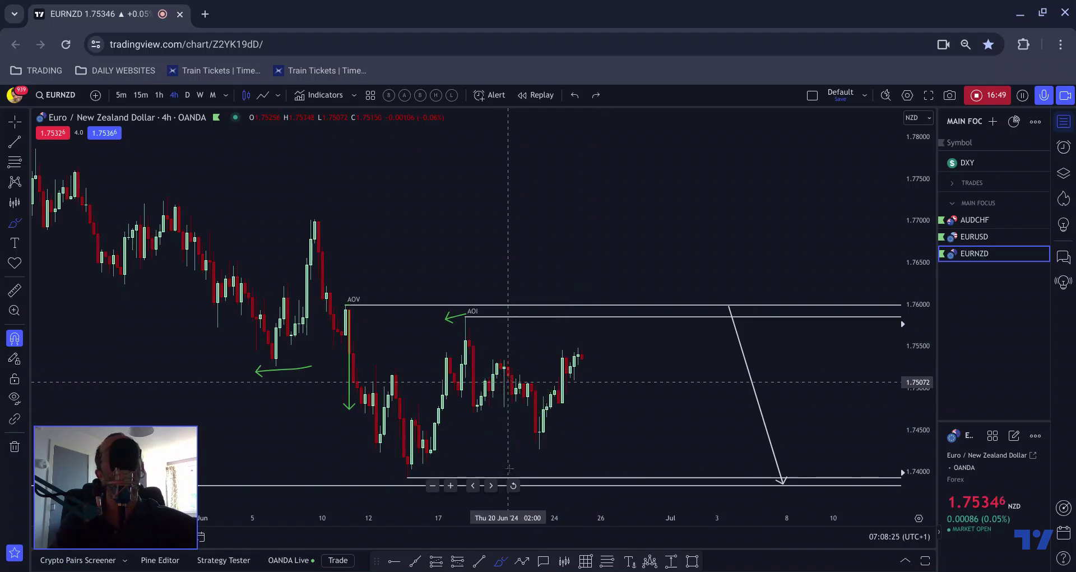
{"action": "key", "text": "ctrl+z"}
- Show the hidden F group of entry requirements and short position on the 4h chart, and hide the Path drawing
{"action": "scroll", "coordinate": [513, 381], "scroll_direction": "down", "scroll_amount": 2}
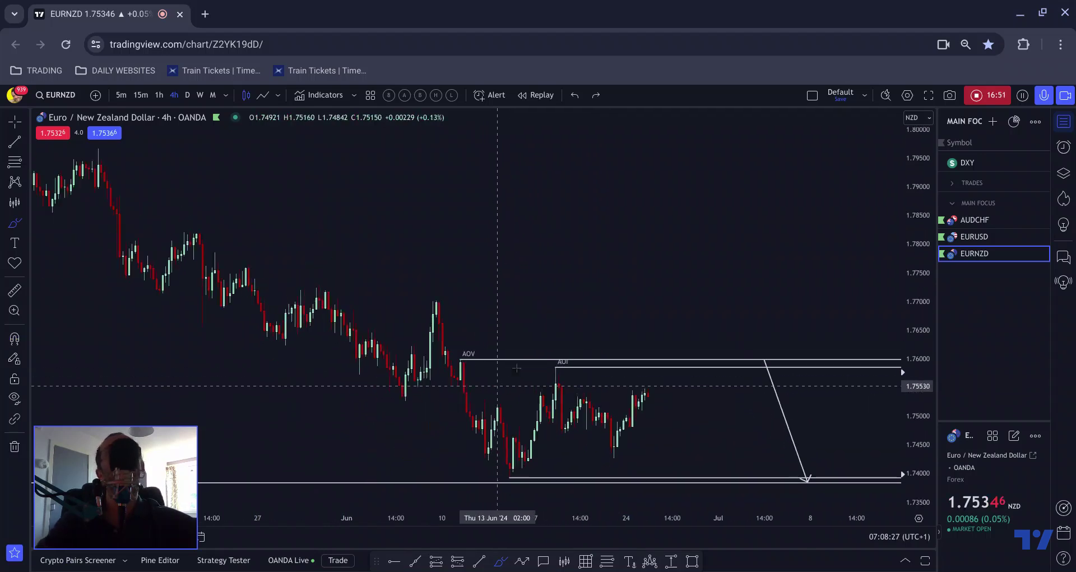
{"action": "left_click_drag", "start_coordinate": [535, 257], "coordinate": [264, 259]}
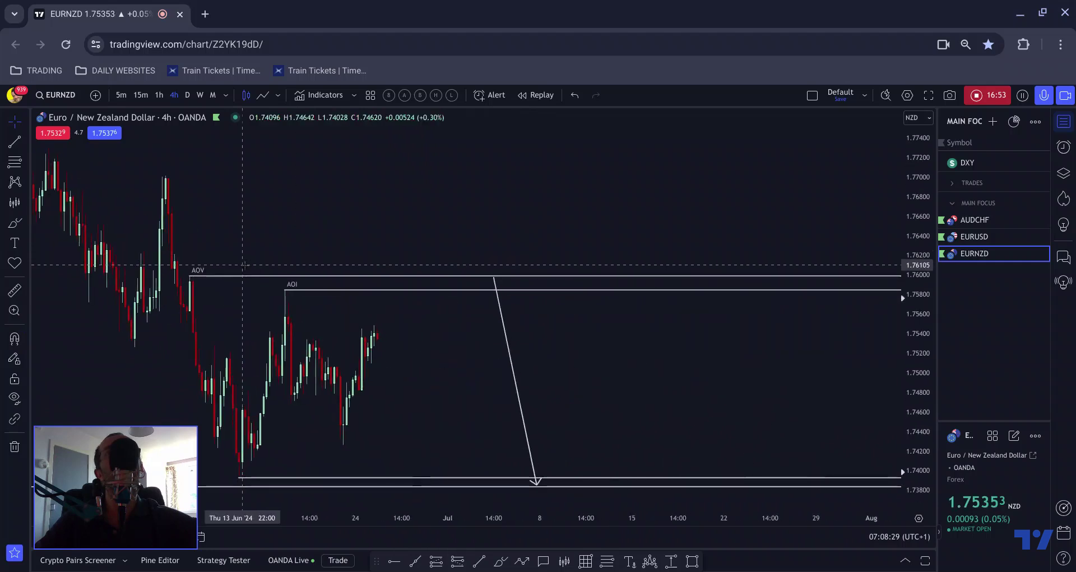
{"action": "left_click_drag", "start_coordinate": [330, 220], "coordinate": [369, 219]}
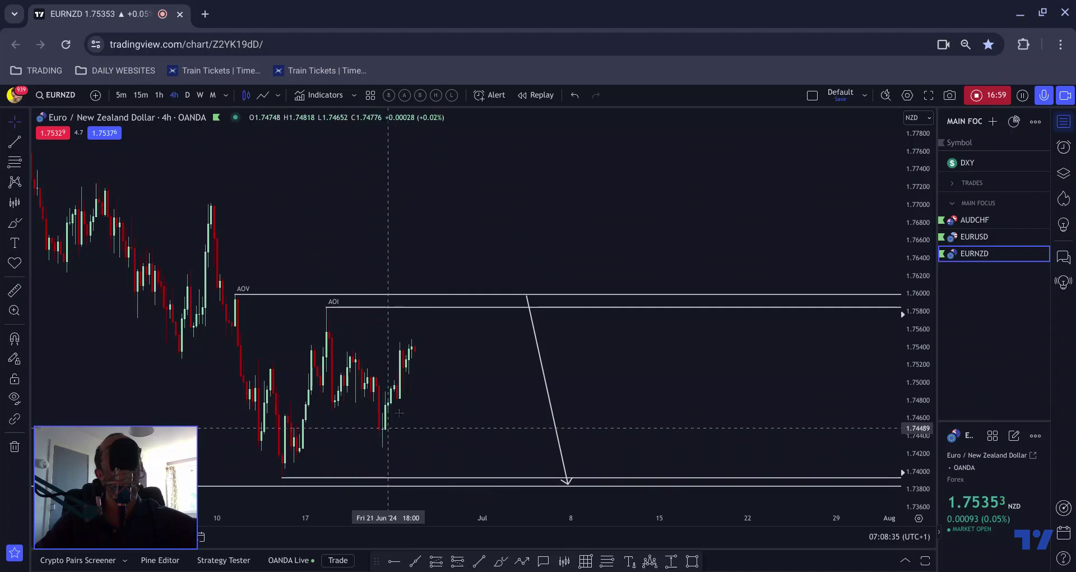
{"action": "left_click", "coordinate": [1063, 173]}
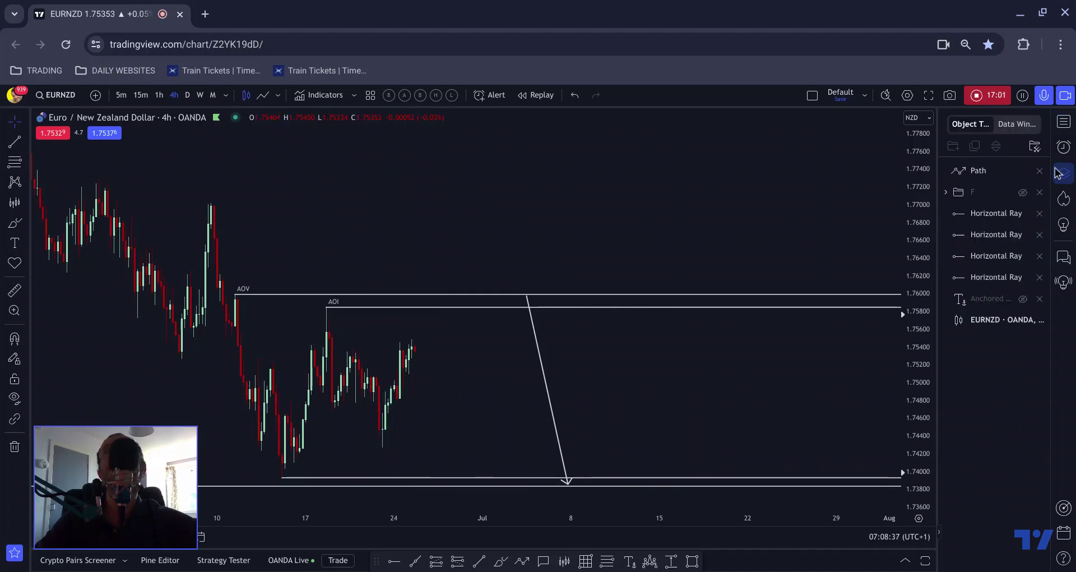
{"action": "left_click", "coordinate": [1022, 193]}
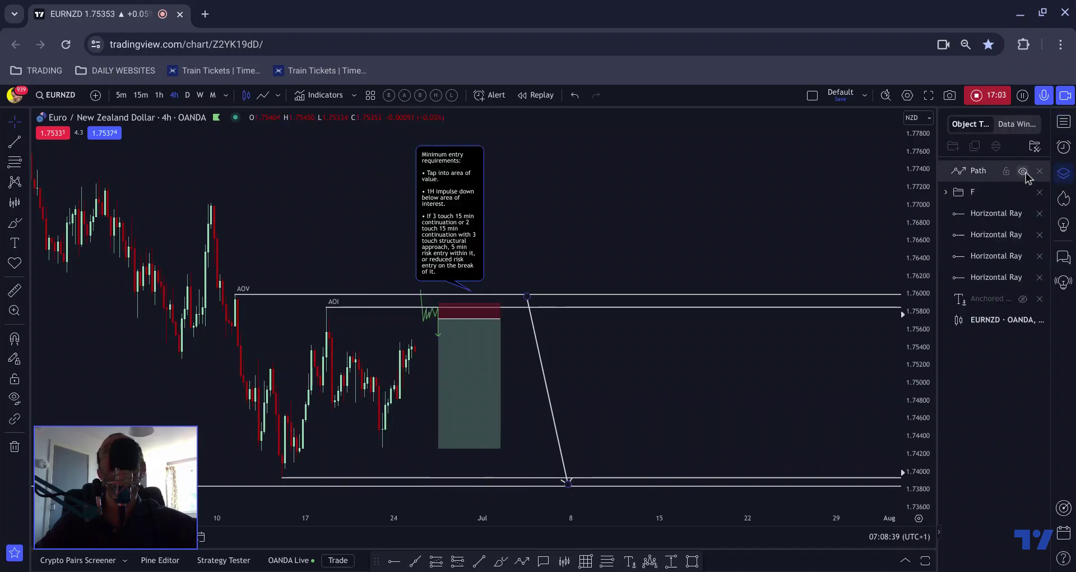
{"action": "left_click", "coordinate": [1023, 172]}
{"action": "scroll", "coordinate": [572, 235], "scroll_direction": "down", "scroll_amount": 2}
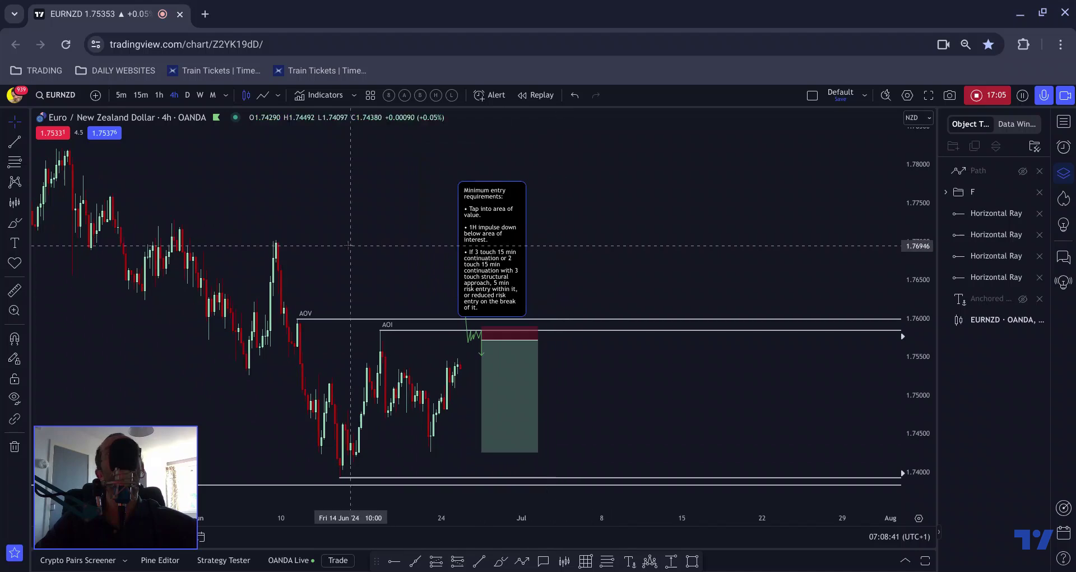
{"action": "left_click_drag", "start_coordinate": [350, 241], "coordinate": [442, 245]}
{"action": "scroll", "coordinate": [442, 241], "scroll_direction": "up", "scroll_amount": 3}
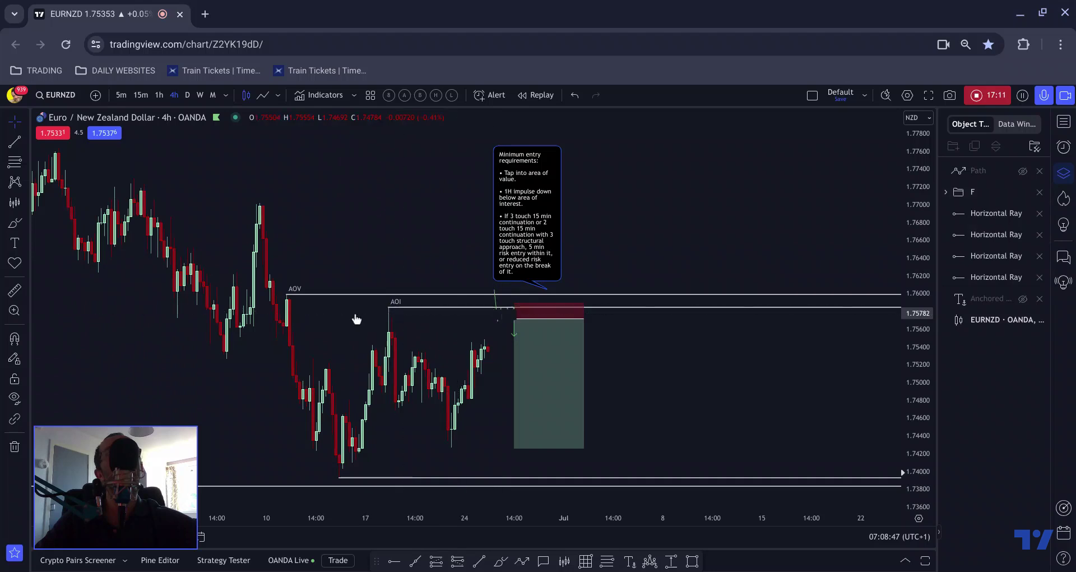
- Switch to the daily timeframe, and hide the F group and show it again
{"action": "left_click", "coordinate": [187, 95]}
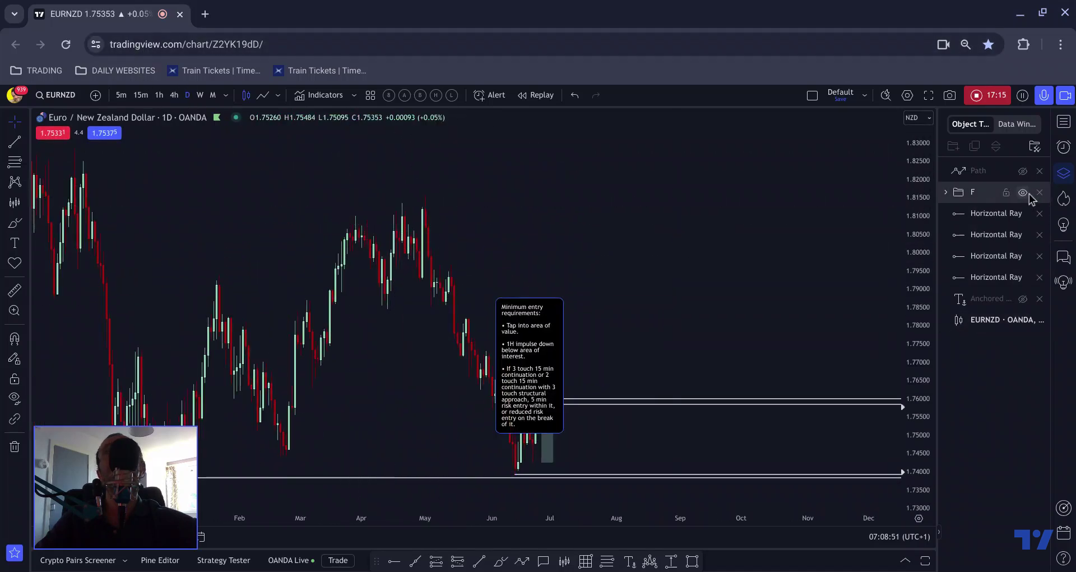
{"action": "left_click", "coordinate": [1023, 193]}
{"action": "left_click", "coordinate": [1022, 193]}
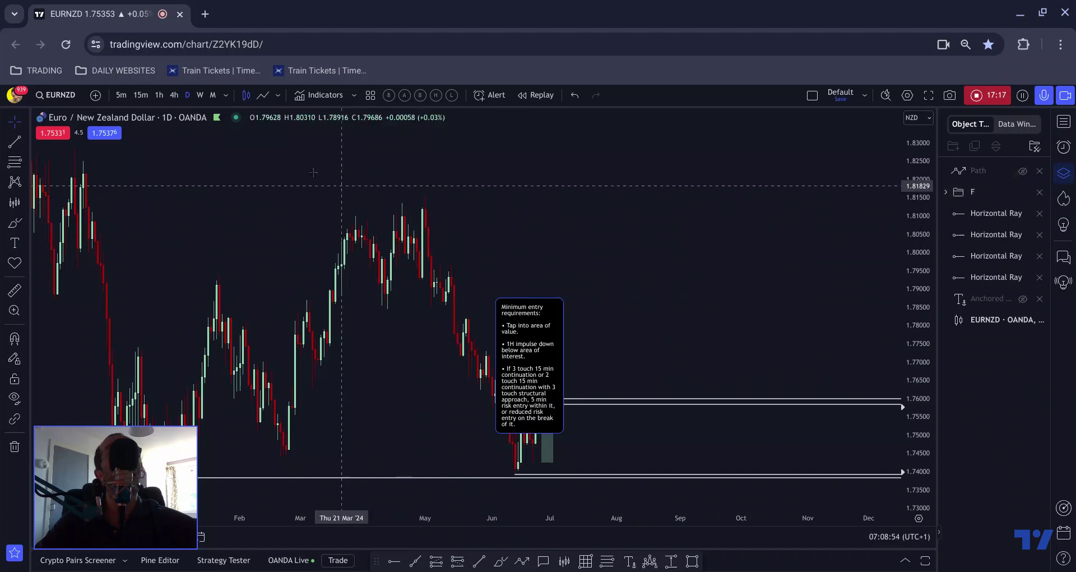
- Examine EURNZD's decline into the AOV and AOI on the 1h timeframe, and return to the 4h timeframe to compare the structure
{"action": "left_click", "coordinate": [160, 95]}
{"action": "scroll", "coordinate": [356, 176], "scroll_direction": "up", "scroll_amount": 5}
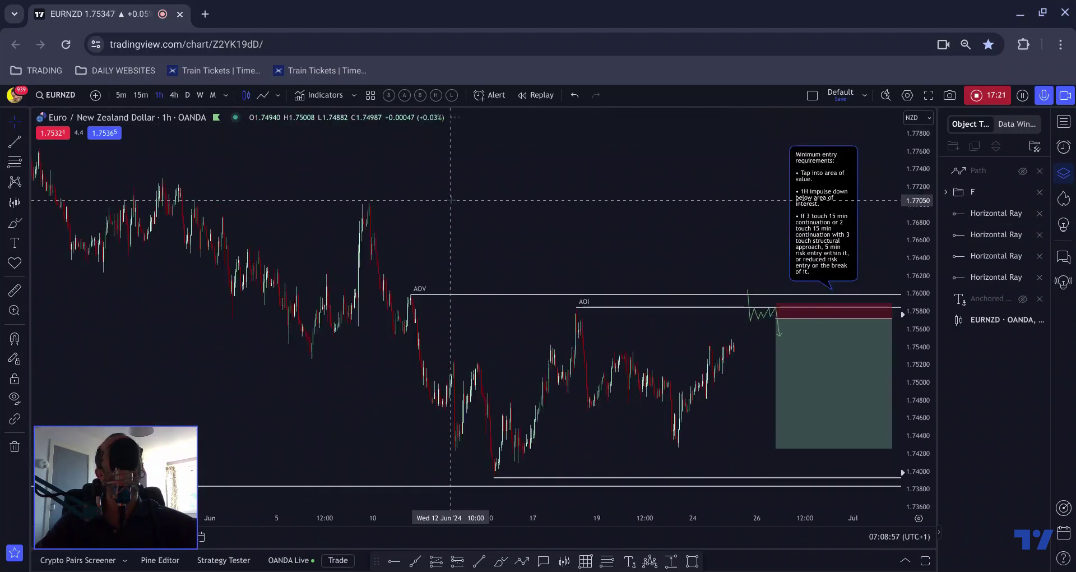
{"action": "scroll", "coordinate": [450, 199], "scroll_direction": "down", "scroll_amount": 6}
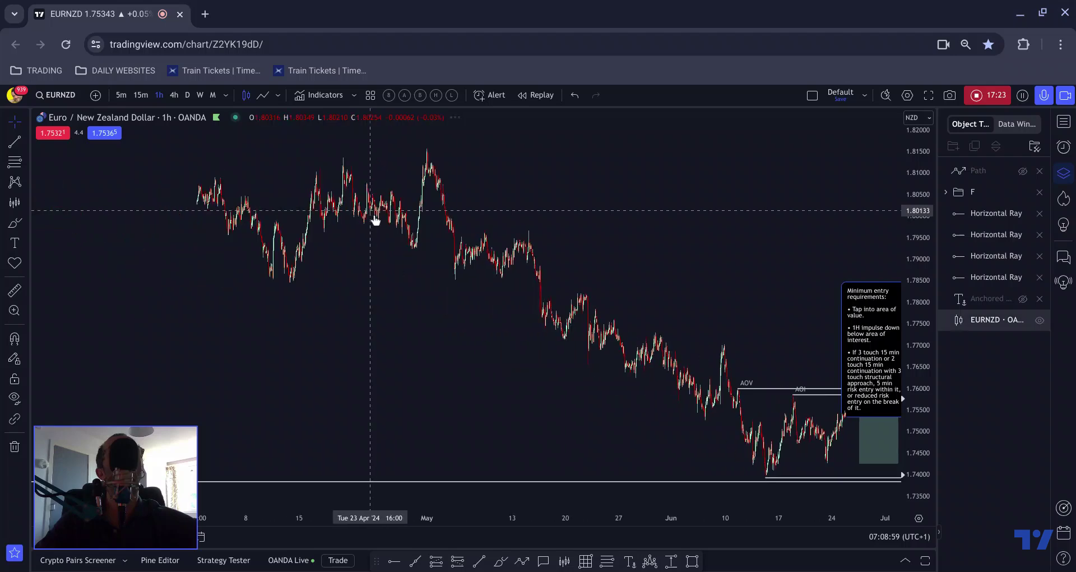
{"action": "scroll", "coordinate": [375, 220], "scroll_direction": "down", "scroll_amount": 1}
{"action": "left_click", "coordinate": [173, 96]}
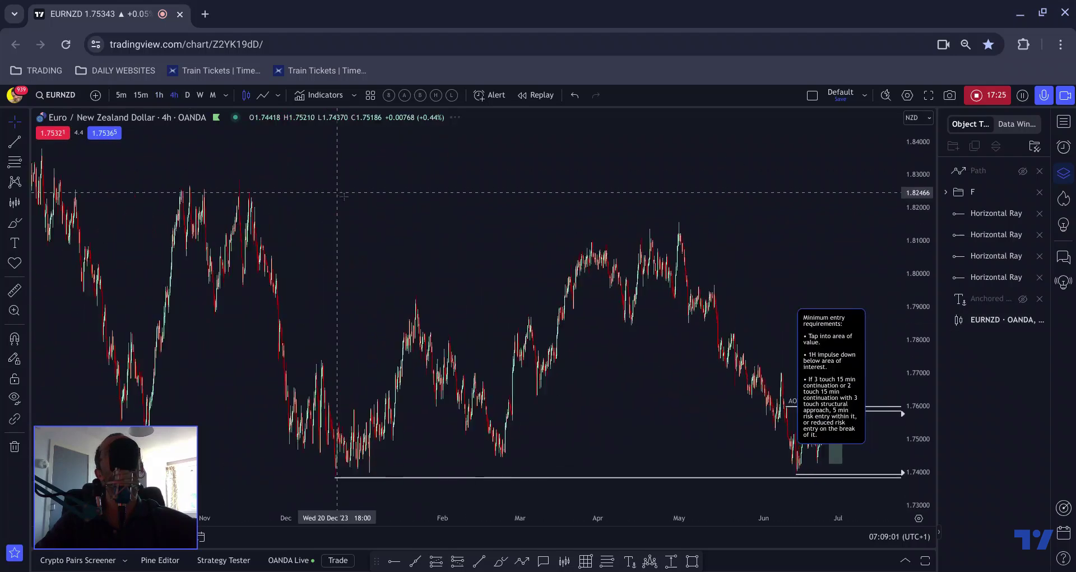
{"action": "scroll", "coordinate": [396, 229], "scroll_direction": "down", "scroll_amount": 1}
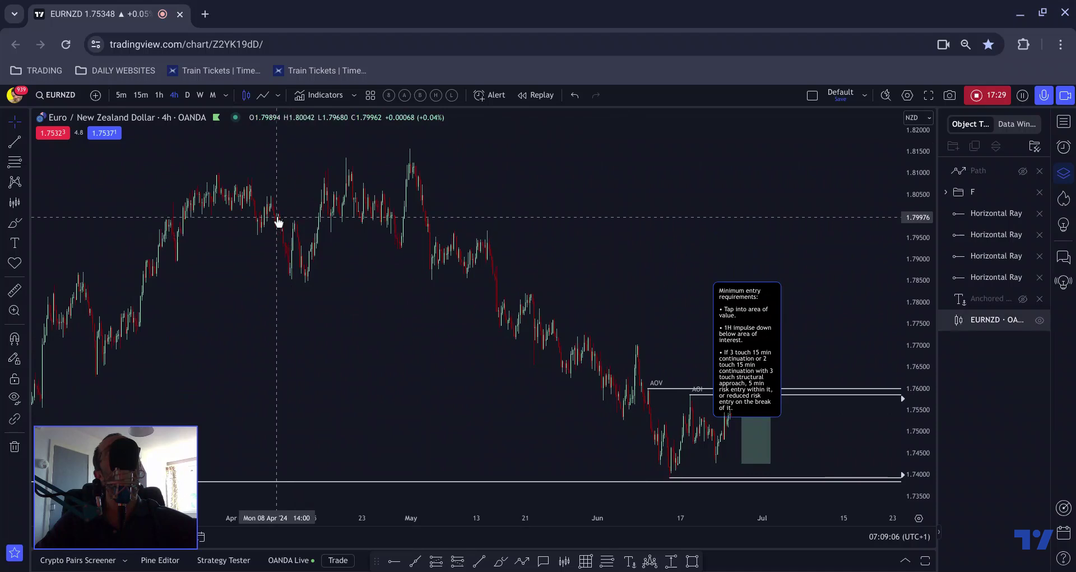
{"action": "scroll", "coordinate": [276, 215], "scroll_direction": "up", "scroll_amount": 2}
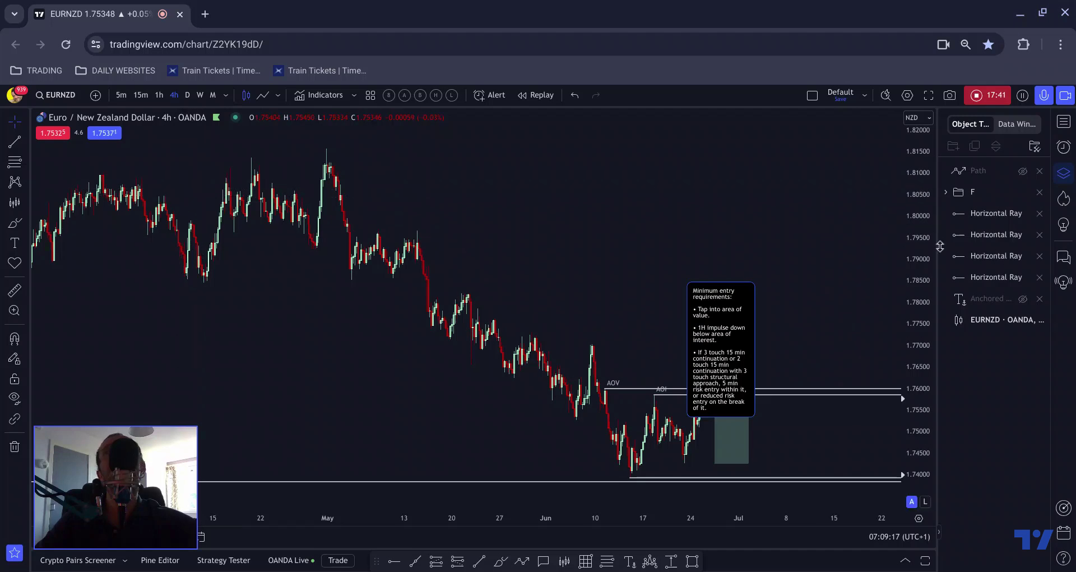
- Show the hidden anchored text with the positioning, sequence and entry checklist beside EURNZD's 4h structure
{"action": "left_click", "coordinate": [1021, 299]}
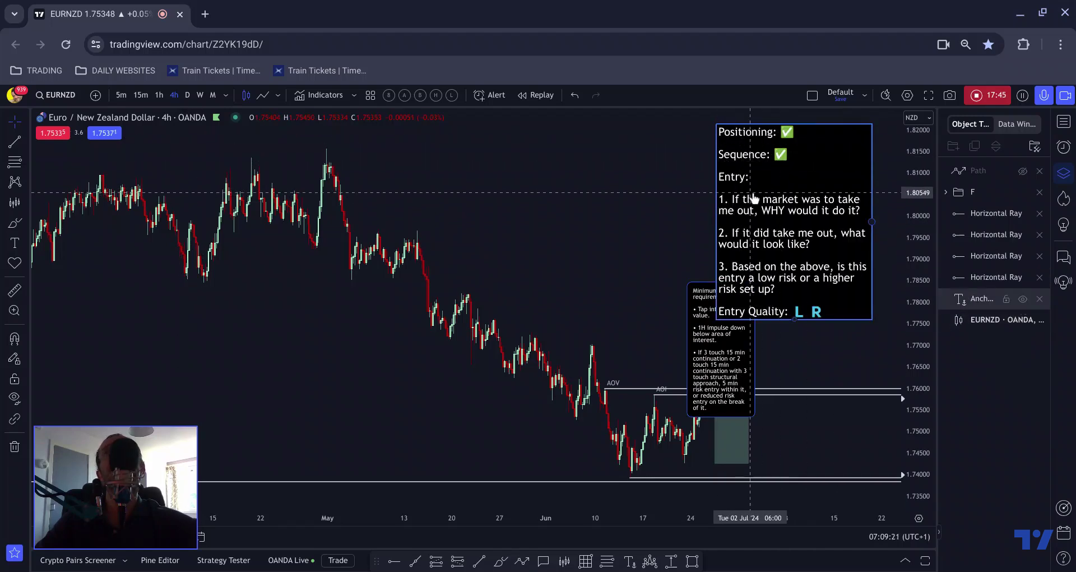
{"action": "scroll", "coordinate": [745, 179], "scroll_direction": "up", "scroll_amount": 2}
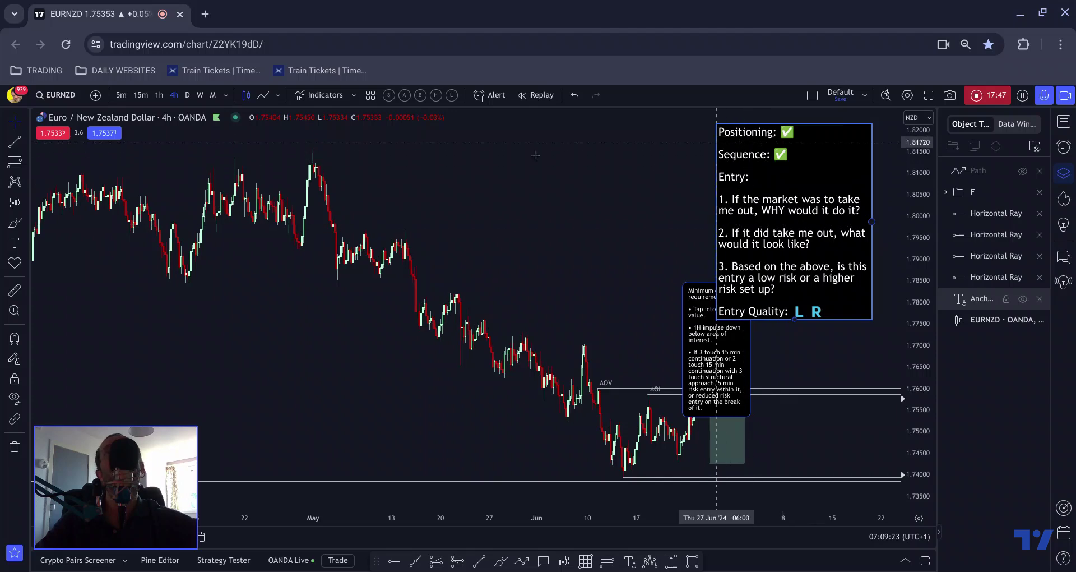
{"action": "scroll", "coordinate": [637, 213], "scroll_direction": "up", "scroll_amount": 2}
{"action": "left_click", "coordinate": [736, 176]}
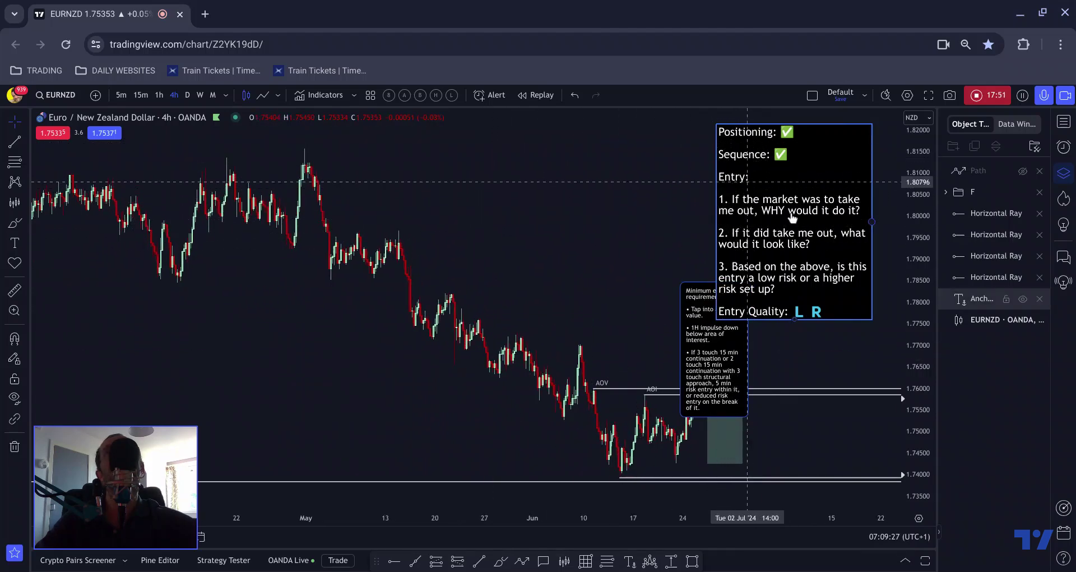
- Hide the anchored entry checklist text and switch EURNZD to the 1h timeframe
{"action": "left_click", "coordinate": [1022, 298]}
{"action": "scroll", "coordinate": [703, 264], "scroll_direction": "up", "scroll_amount": 5}
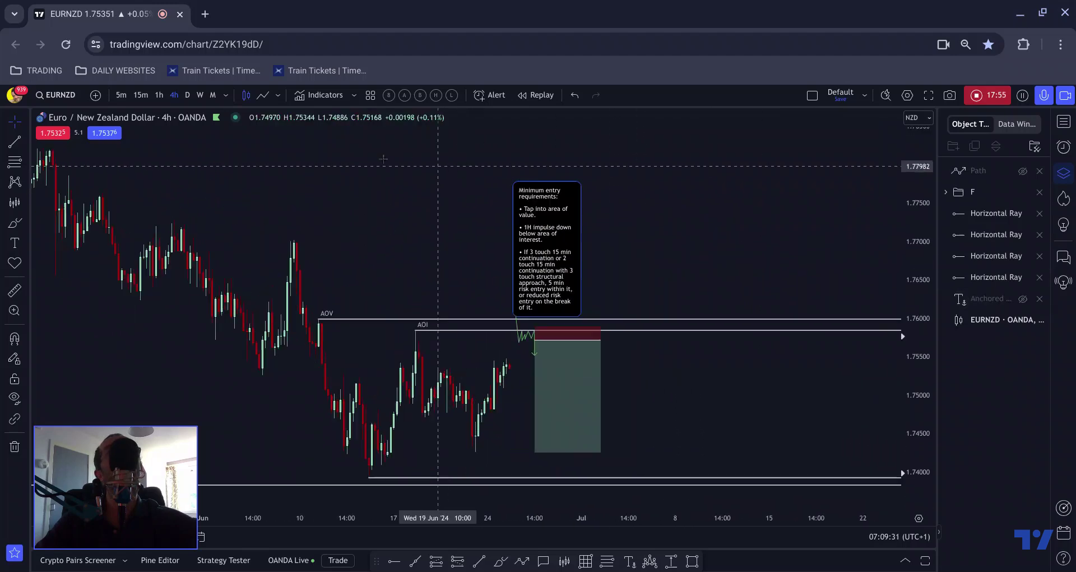
{"action": "left_click", "coordinate": [159, 94]}
{"action": "scroll", "coordinate": [528, 217], "scroll_direction": "down", "scroll_amount": 3}
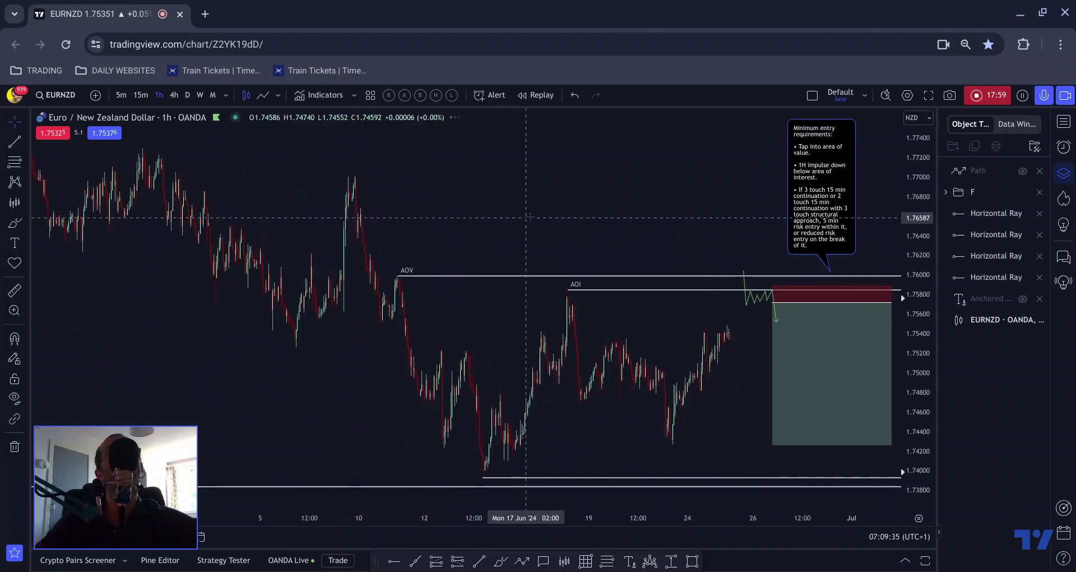
- Examine the minimum entry requirements and the short position against the AOV and AOI levels on the 1h chart
{"action": "scroll", "coordinate": [528, 217], "scroll_direction": "down", "scroll_amount": 3}
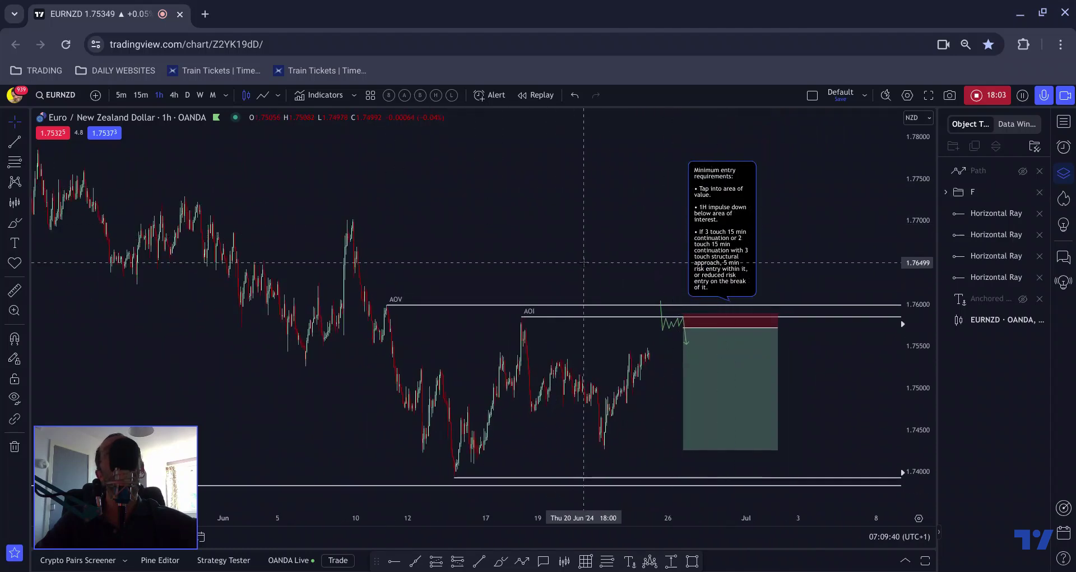
{"action": "scroll", "coordinate": [584, 262], "scroll_direction": "up", "scroll_amount": 1}
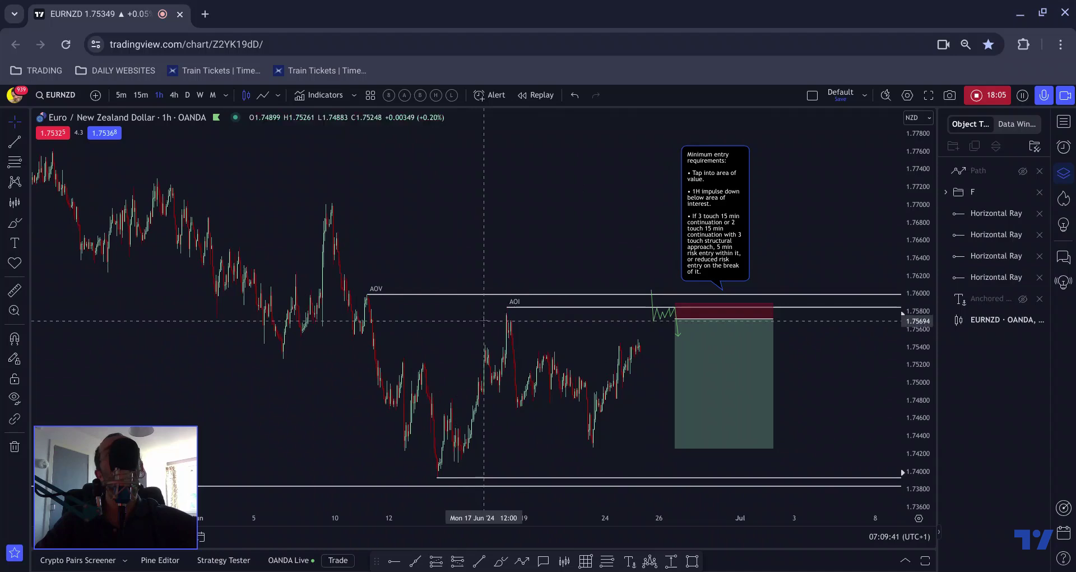
{"action": "scroll", "coordinate": [488, 325], "scroll_direction": "down", "scroll_amount": 1}
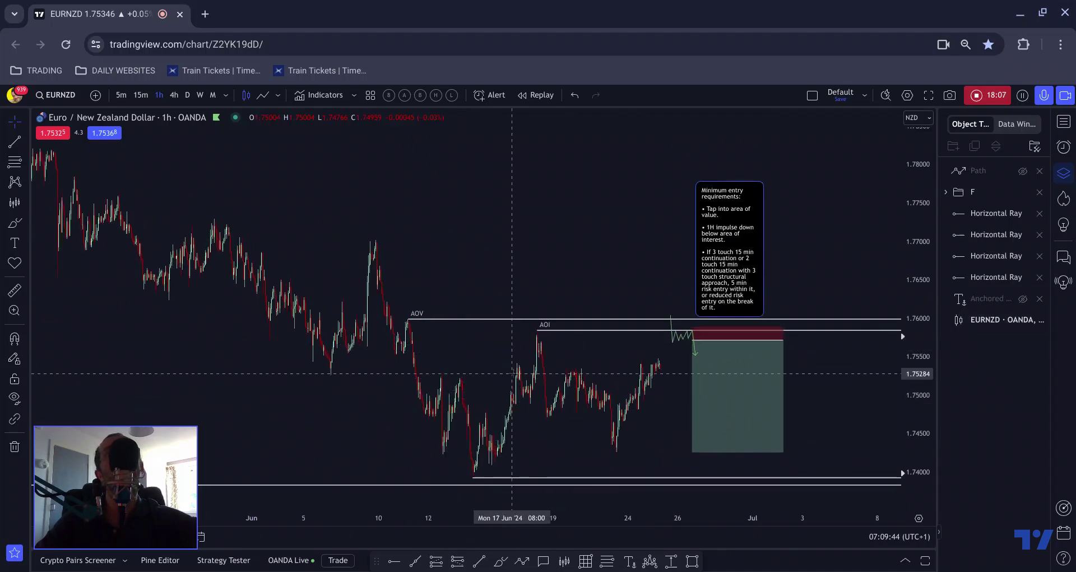
{"action": "scroll", "coordinate": [511, 372], "scroll_direction": "up", "scroll_amount": 2}
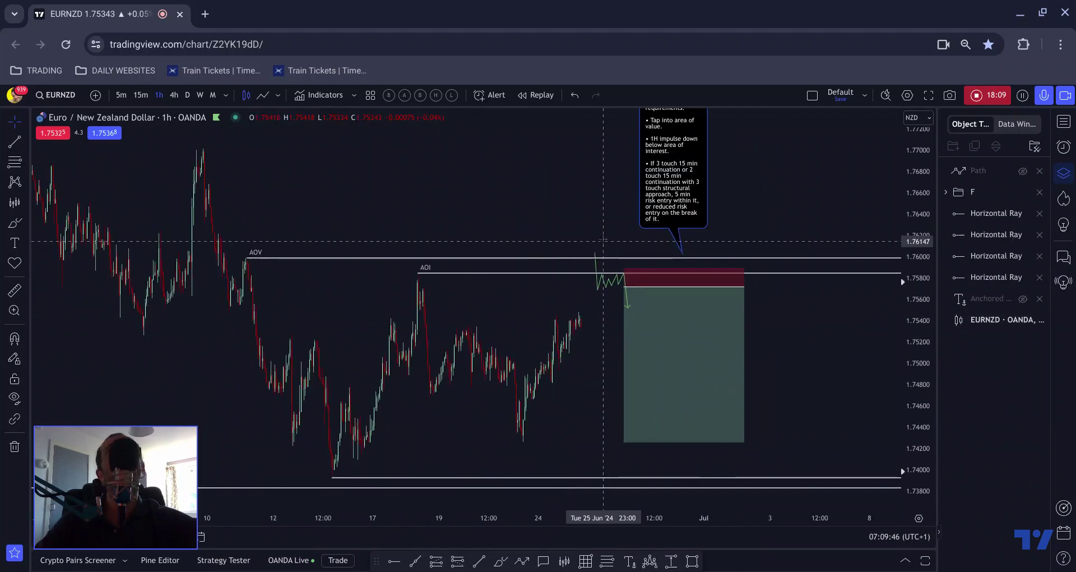
{"action": "scroll", "coordinate": [603, 241], "scroll_direction": "down", "scroll_amount": 1}
{"action": "left_click", "coordinate": [684, 202]}
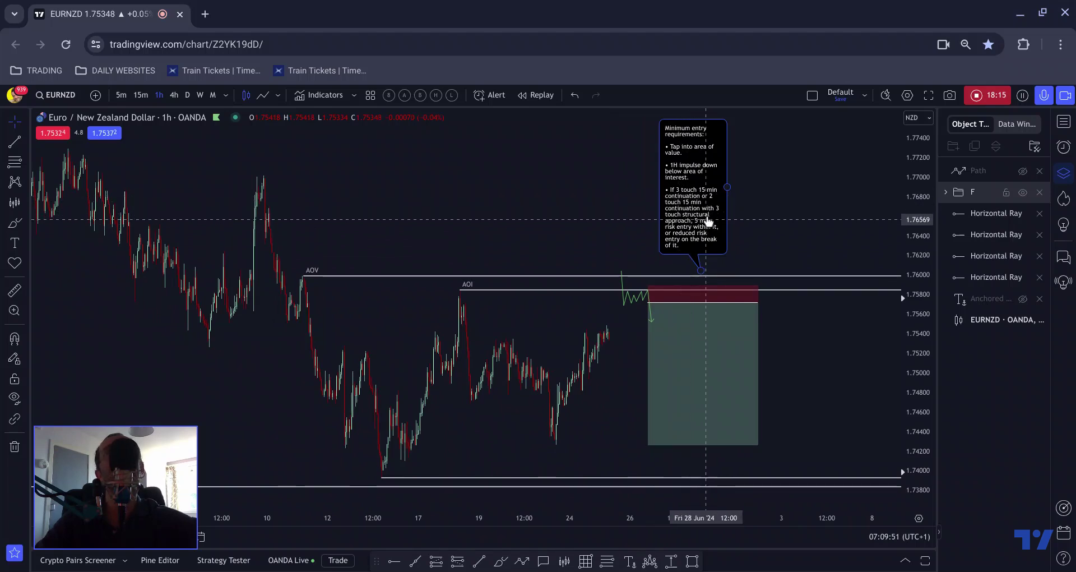
{"action": "left_click", "coordinate": [657, 244]}
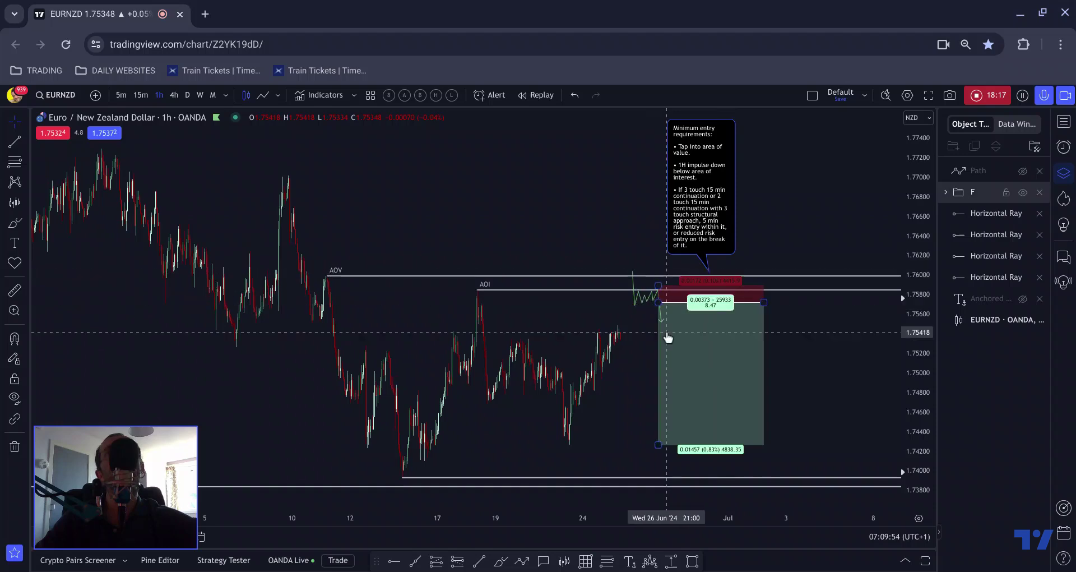
{"action": "scroll", "coordinate": [639, 435], "scroll_direction": "down", "scroll_amount": 1}
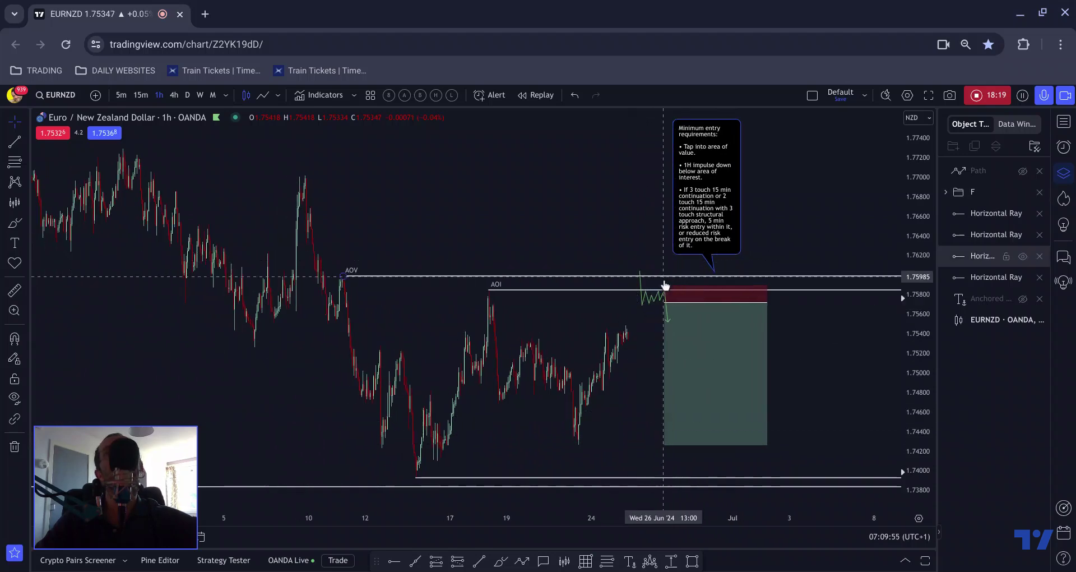
- Draw a Fib Retracement from the AOV level at 1.75996 down to the lowest horizontal ray at 1.73836
{"action": "left_click", "coordinate": [608, 561]}
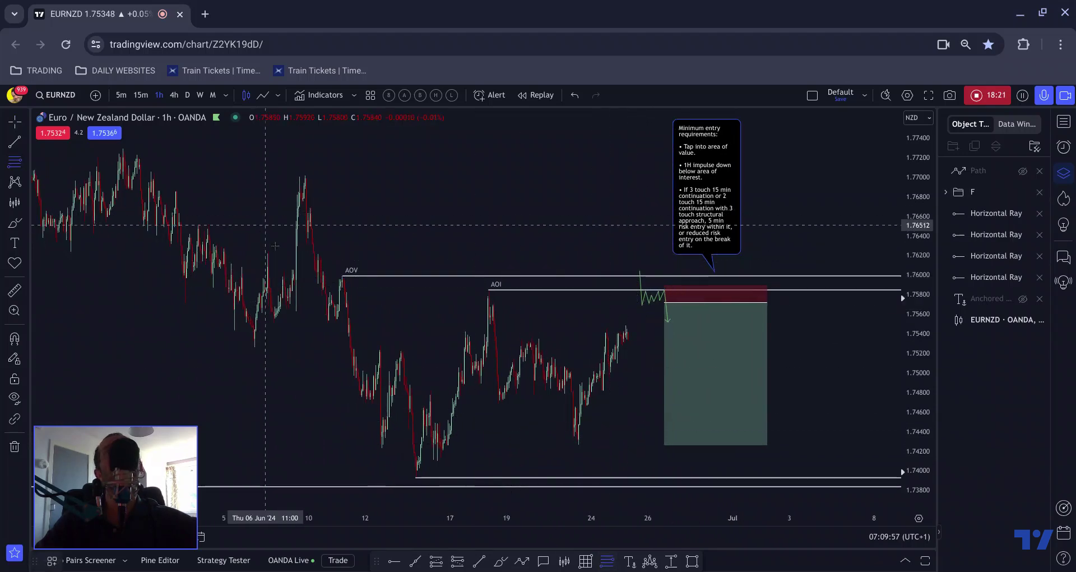
{"action": "left_click", "coordinate": [303, 275]}
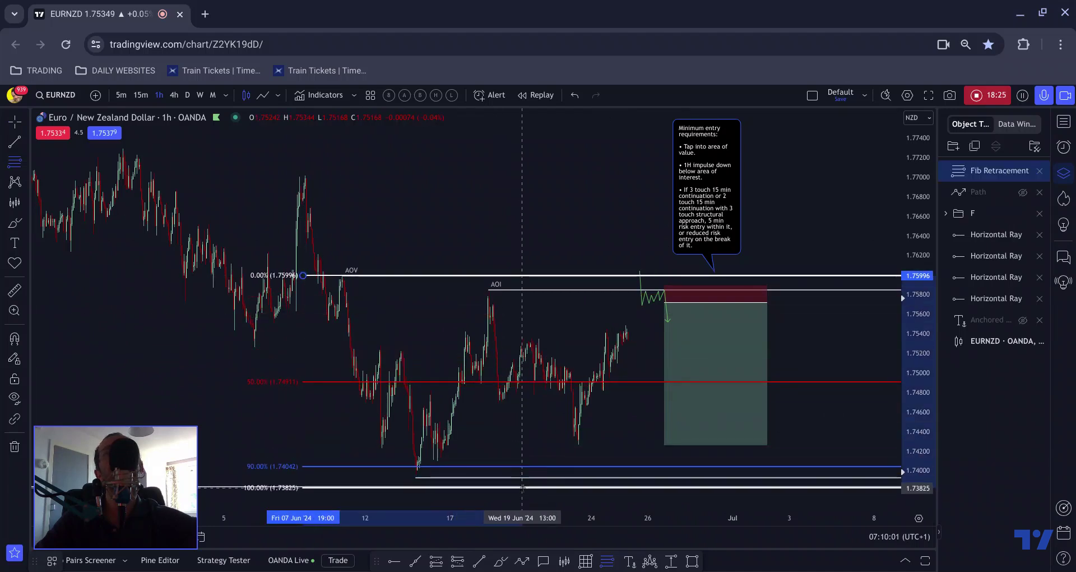
{"action": "left_click", "coordinate": [522, 486]}
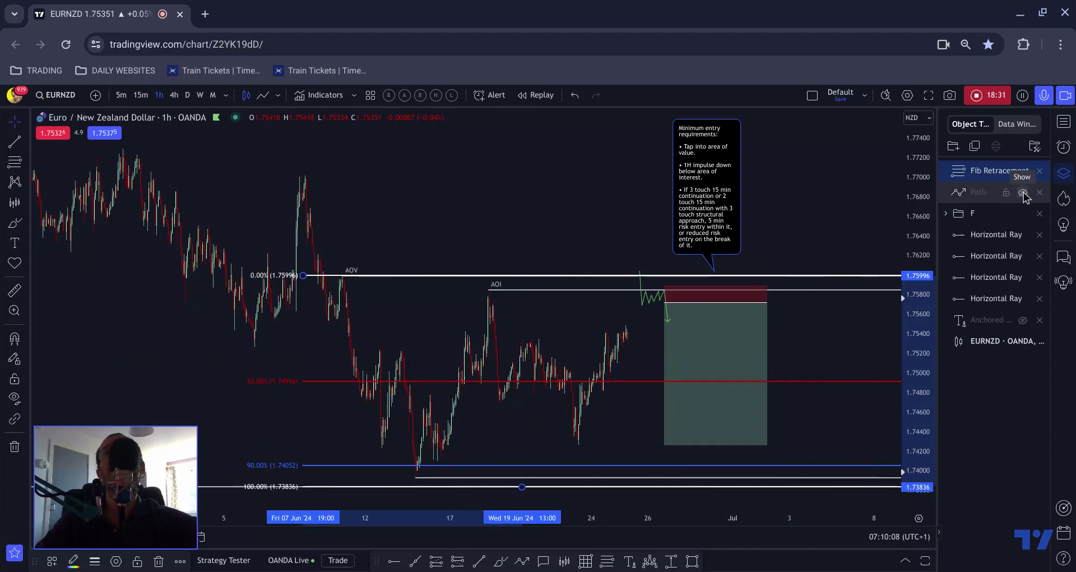
- Try extending the short position's target to the 90% retracement level at 1.74054, and undo both the target change and the Fib Retracement
{"action": "left_click", "coordinate": [663, 449]}
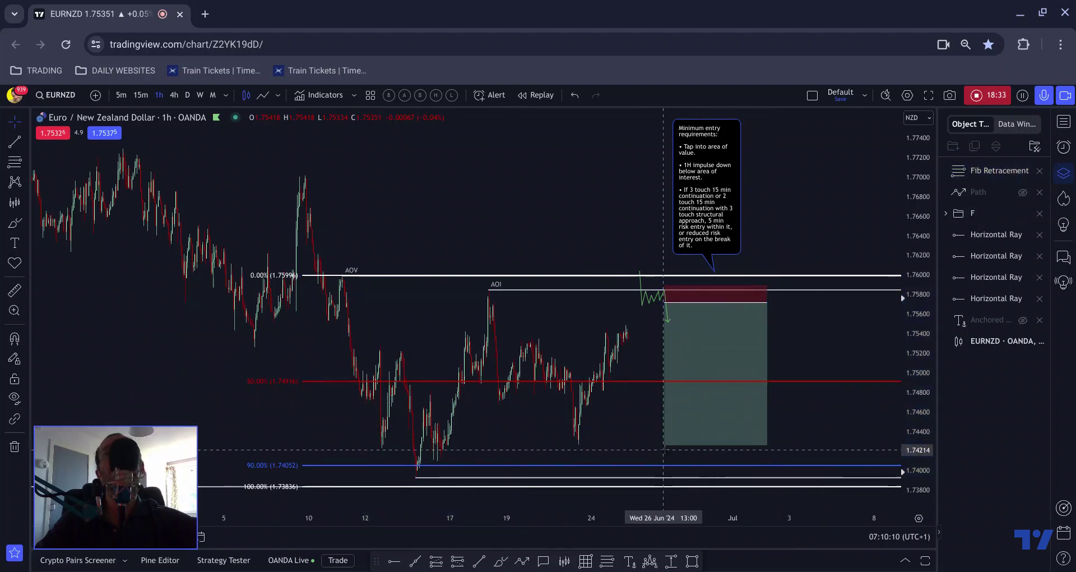
{"action": "left_click_drag", "start_coordinate": [663, 449], "coordinate": [662, 465]}
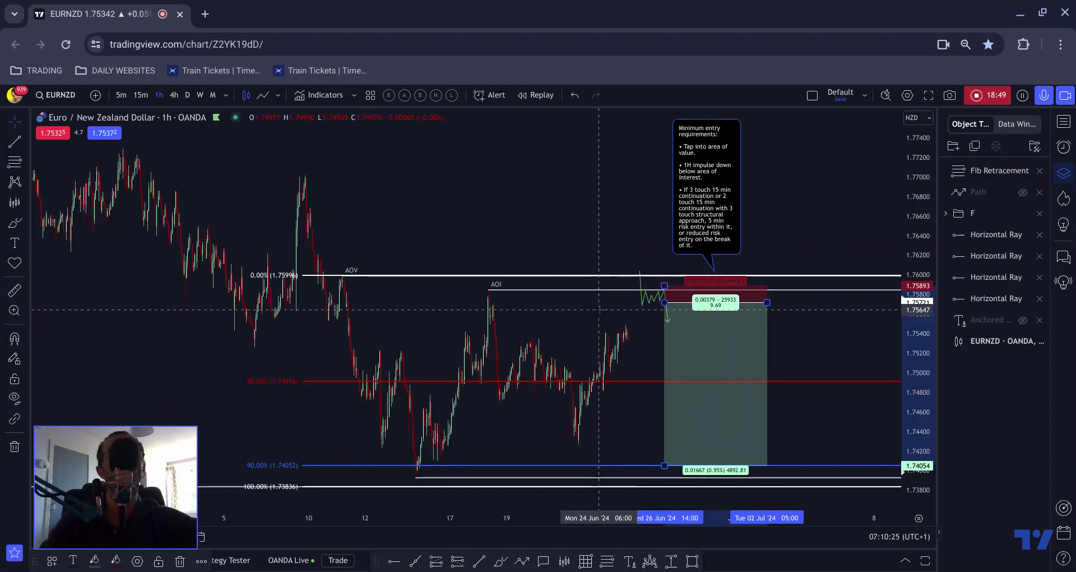
{"action": "key", "text": "ctrl+z"}
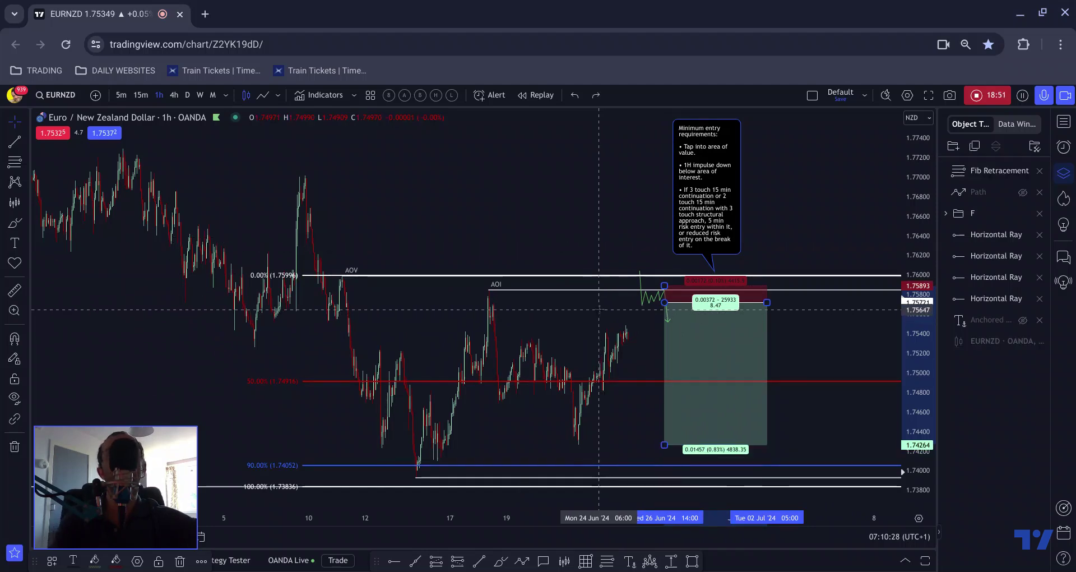
{"action": "key", "text": "ctrl+z"}
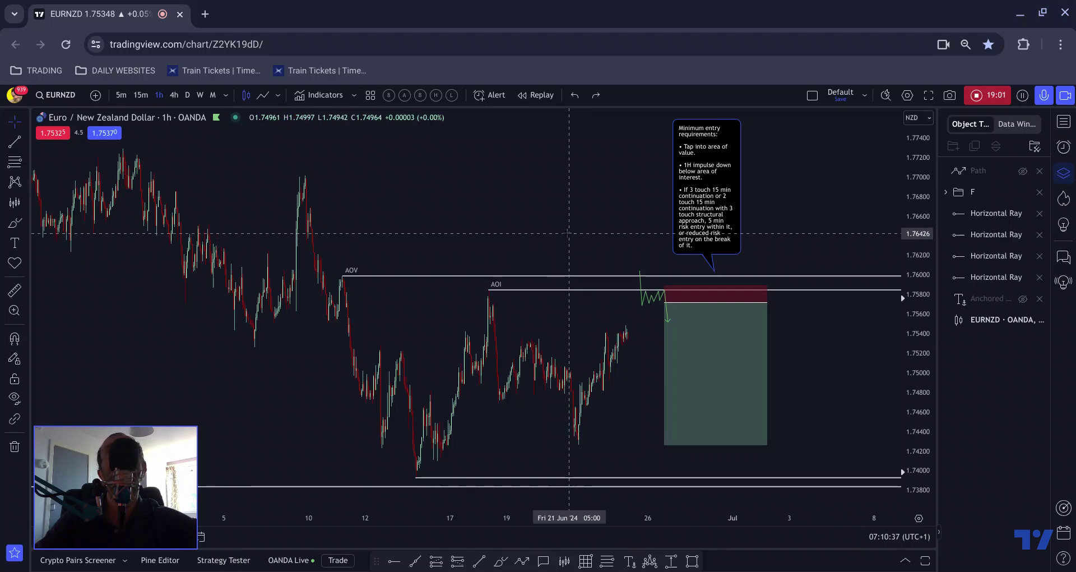
- Examine EURNZD's 1h price structure below the AOI together with the minimum entry requirements note
{"action": "scroll", "coordinate": [569, 232], "scroll_direction": "down", "scroll_amount": 3}
{"action": "scroll", "coordinate": [484, 235], "scroll_direction": "up", "scroll_amount": 2}
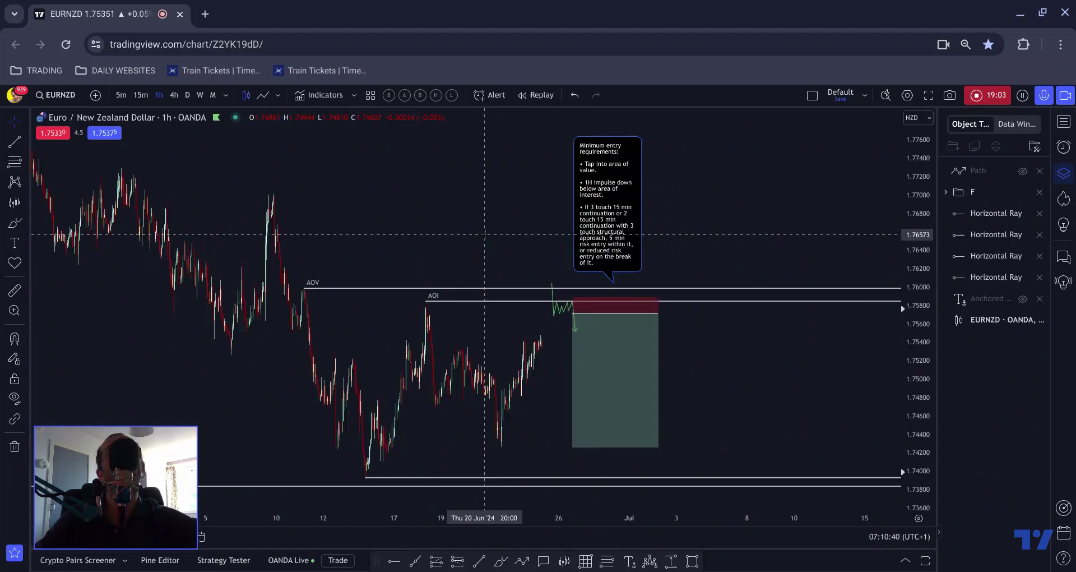
{"action": "mouse_move", "coordinate": [484, 234]}
{"action": "left_mouse_down"}
{"action": "mouse_move", "coordinate": [509, 233]}
{"action": "mouse_move", "coordinate": [483, 239]}
{"action": "left_mouse_up"}
{"action": "scroll", "coordinate": [464, 220], "scroll_direction": "up", "scroll_amount": 1}
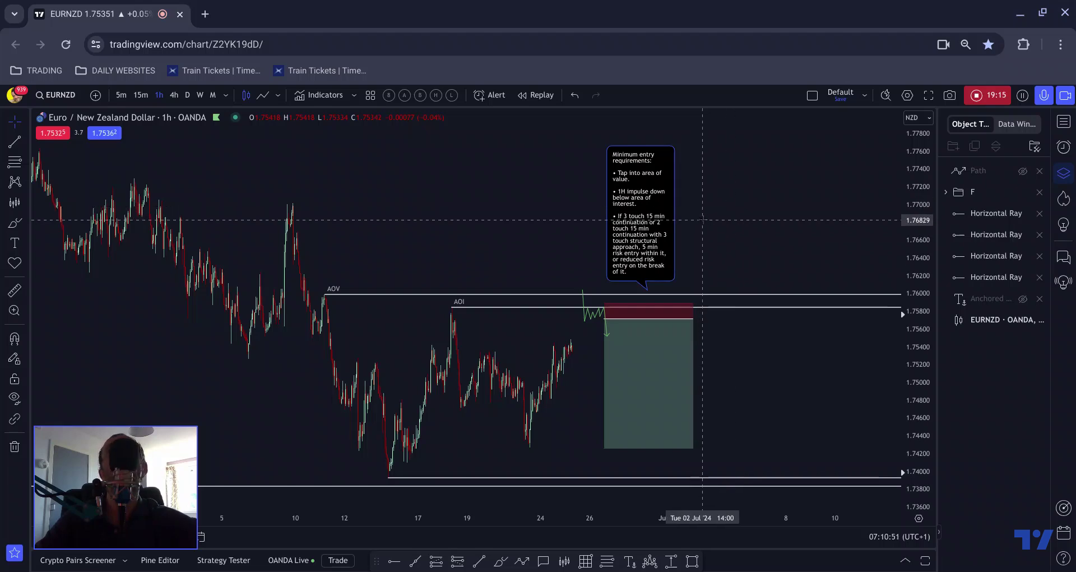
{"action": "scroll", "coordinate": [724, 240], "scroll_direction": "down", "scroll_amount": 1}
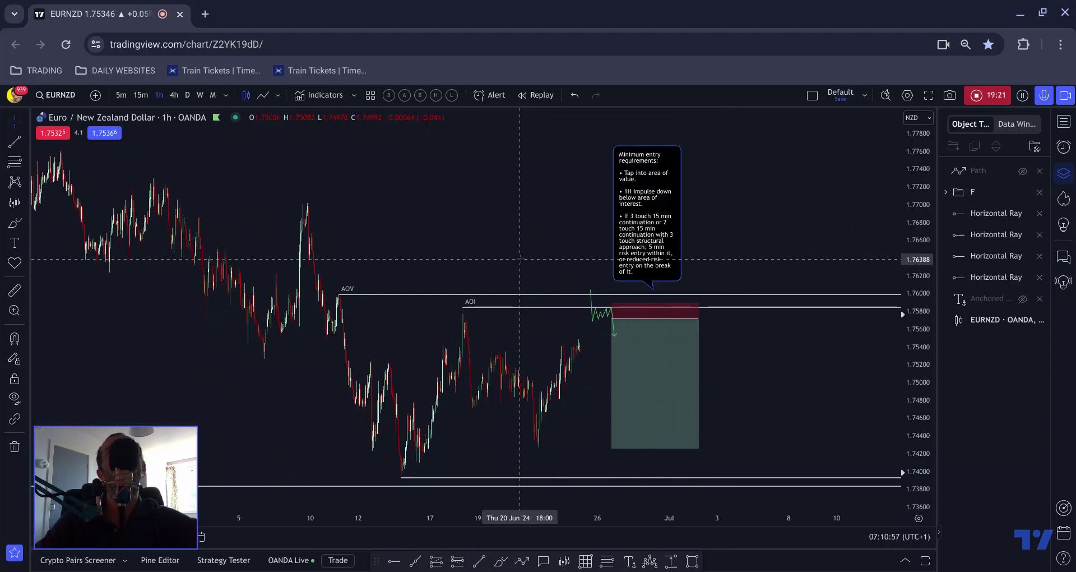
{"action": "left_click", "coordinate": [635, 252]}
{"action": "left_click", "coordinate": [689, 159]}
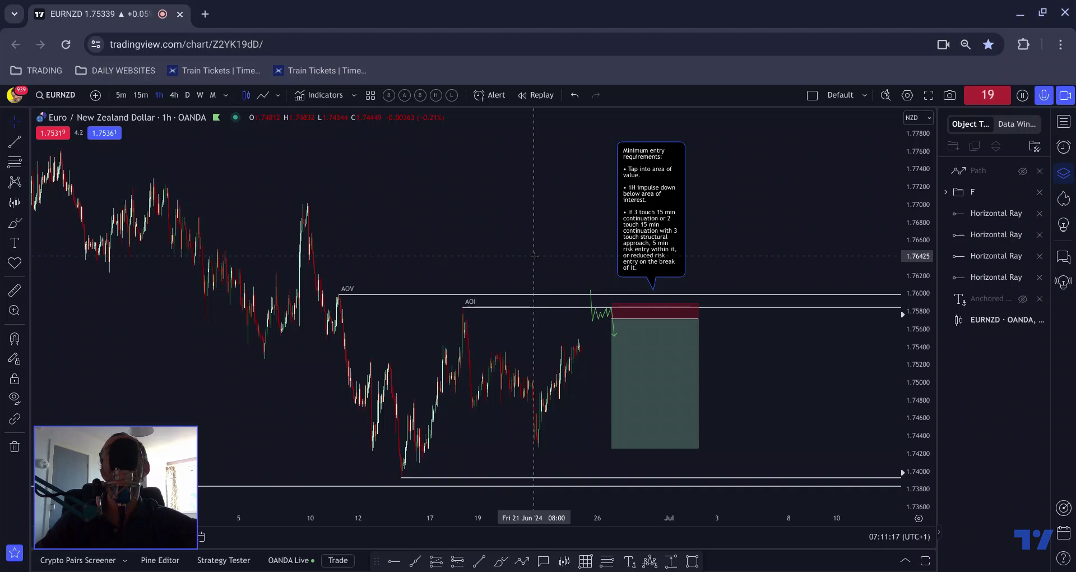
{"action": "scroll", "coordinate": [539, 257], "scroll_direction": "down", "scroll_amount": 1}
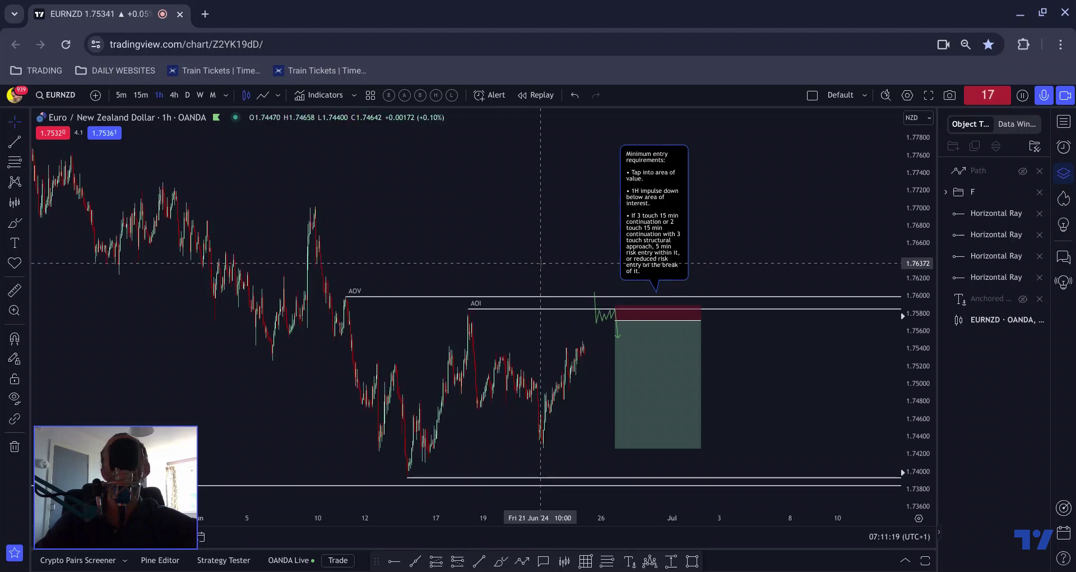